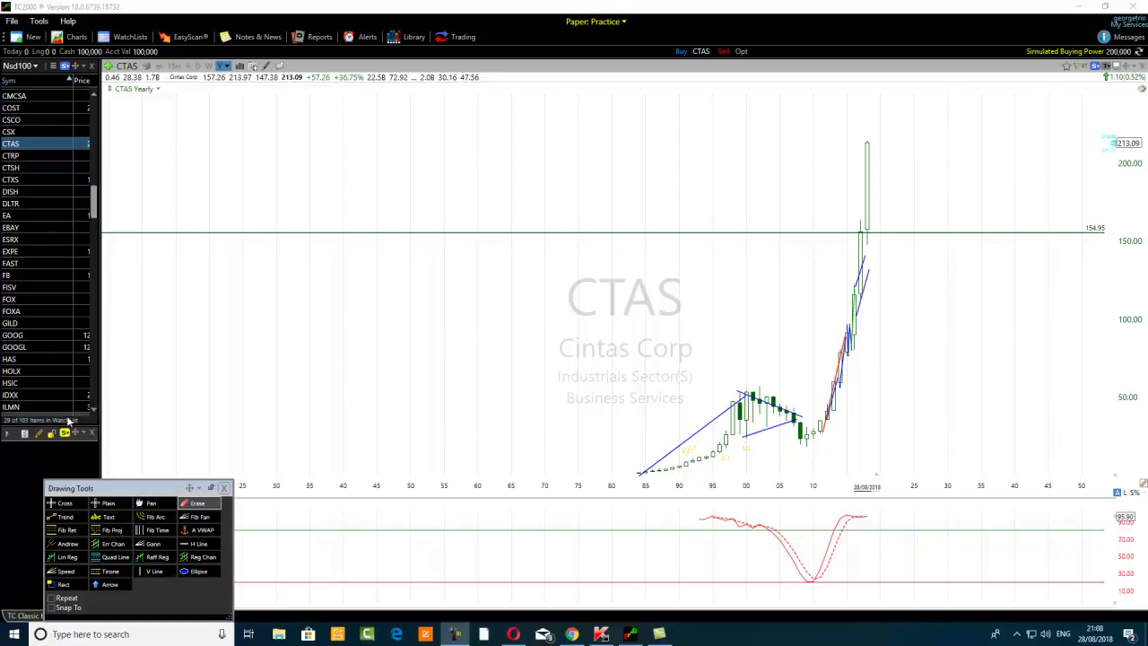
# Examine the latest candles on the yearly CTAS chart with the Cross cursor
pyautogui.click(55, 508)
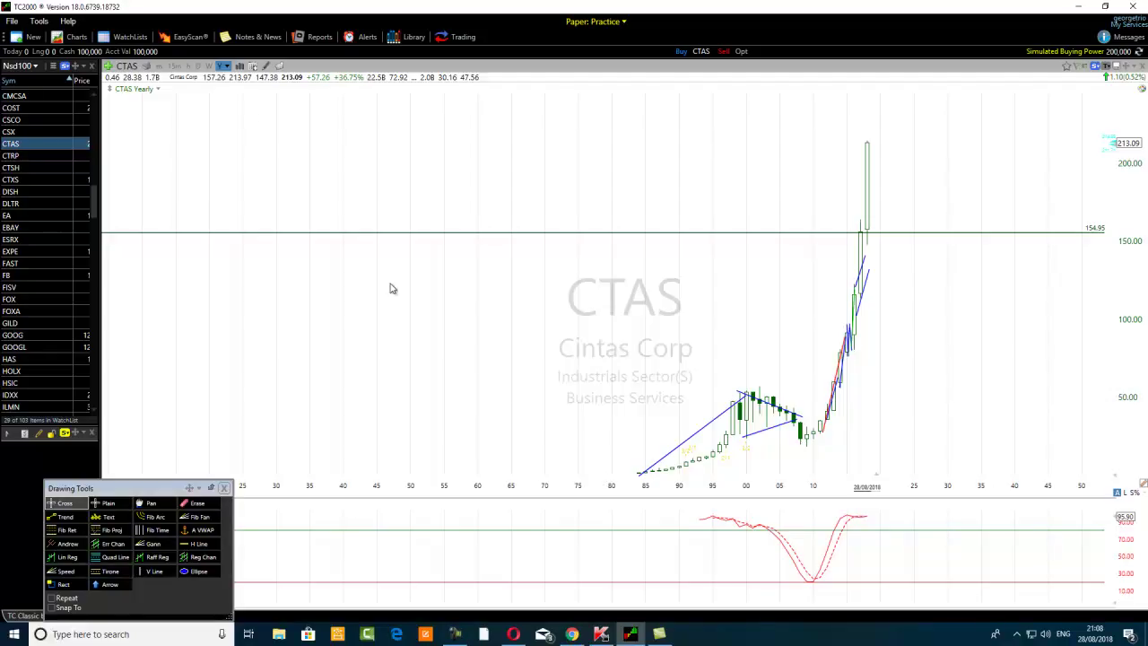
pyautogui.scroll(2, 592, 459)
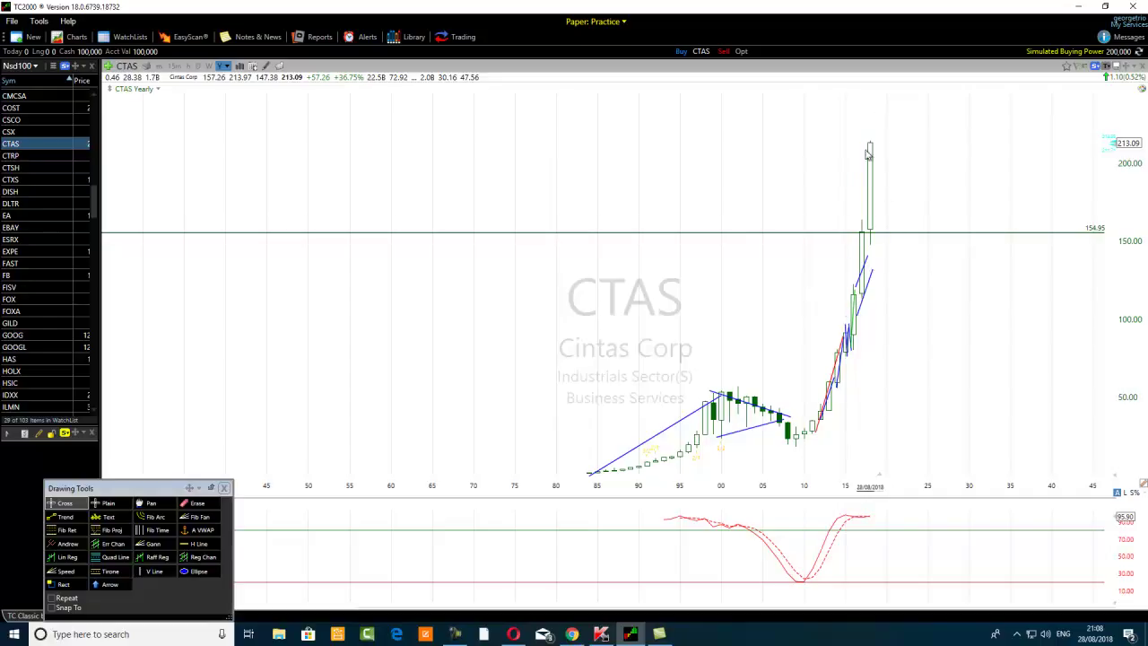
pyautogui.moveTo(858, 286)
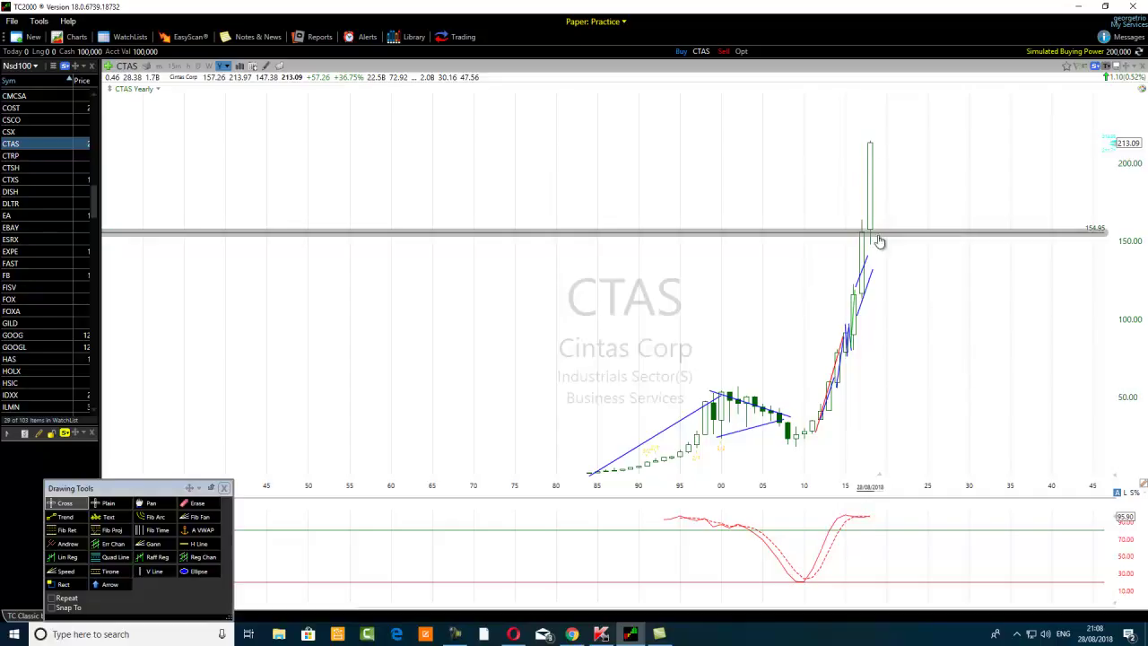
pyautogui.click(872, 173)
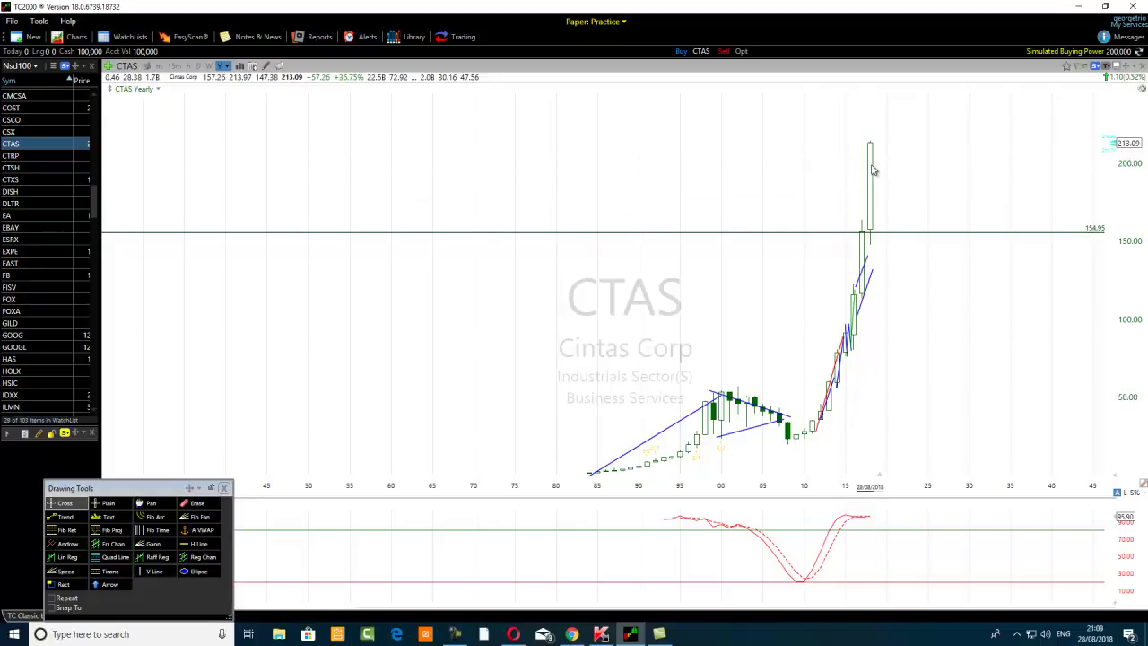
pyautogui.click(874, 167)
pyautogui.click(874, 167)
pyautogui.click(874, 166)
pyautogui.click(875, 165)
pyautogui.click(875, 165)
pyautogui.moveTo(850, 356)
# Add a text note reading "1" above the price peak around 2000
pyautogui.moveTo(125, 492)
pyautogui.mouseDown()
pyautogui.moveTo(86, 626)
pyautogui.moveTo(111, 570)
pyautogui.moveTo(120, 576)
pyautogui.mouseUp()
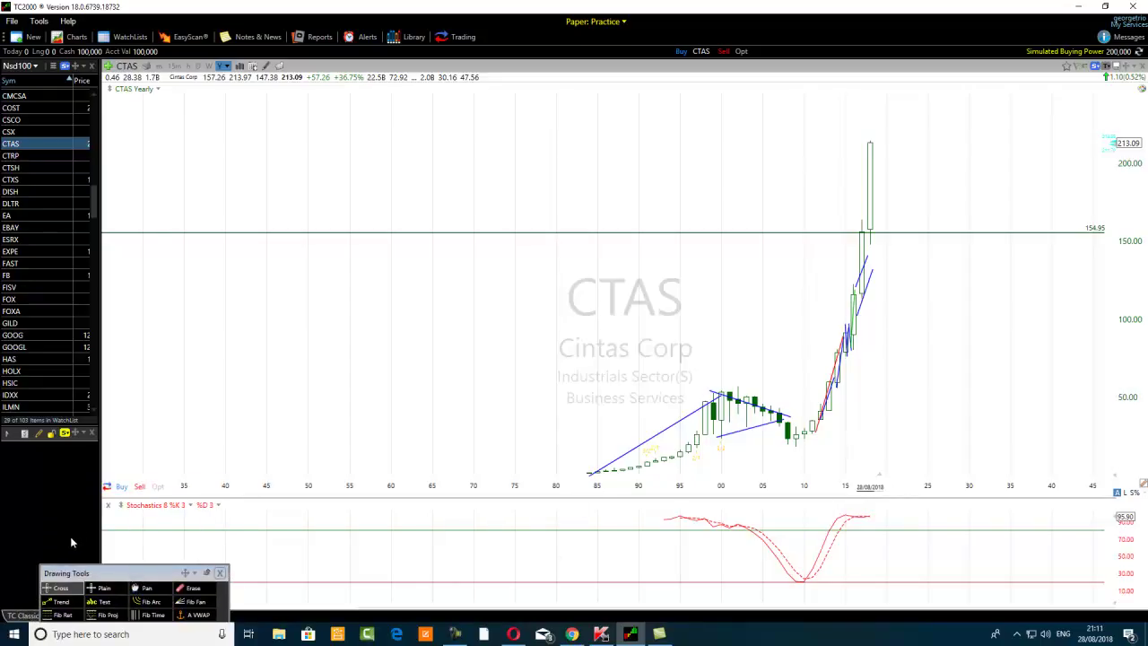
pyautogui.moveTo(146, 575)
pyautogui.mouseDown()
pyautogui.moveTo(181, 550)
pyautogui.moveTo(177, 493)
pyautogui.mouseUp()
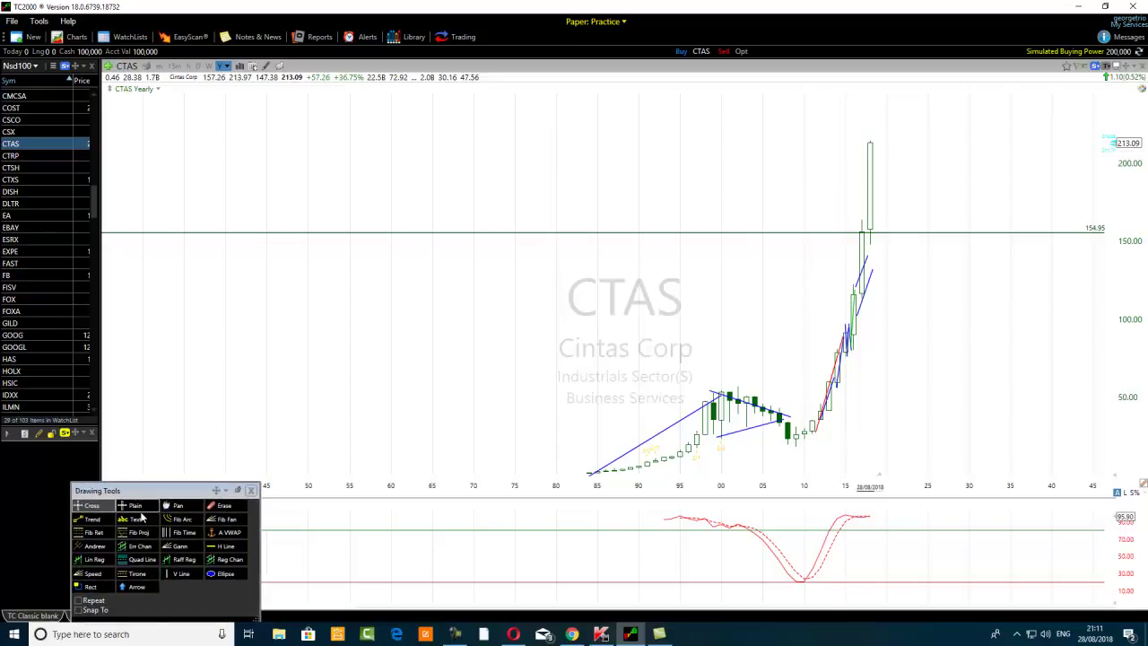
pyautogui.click(125, 525)
pyautogui.click(721, 383)
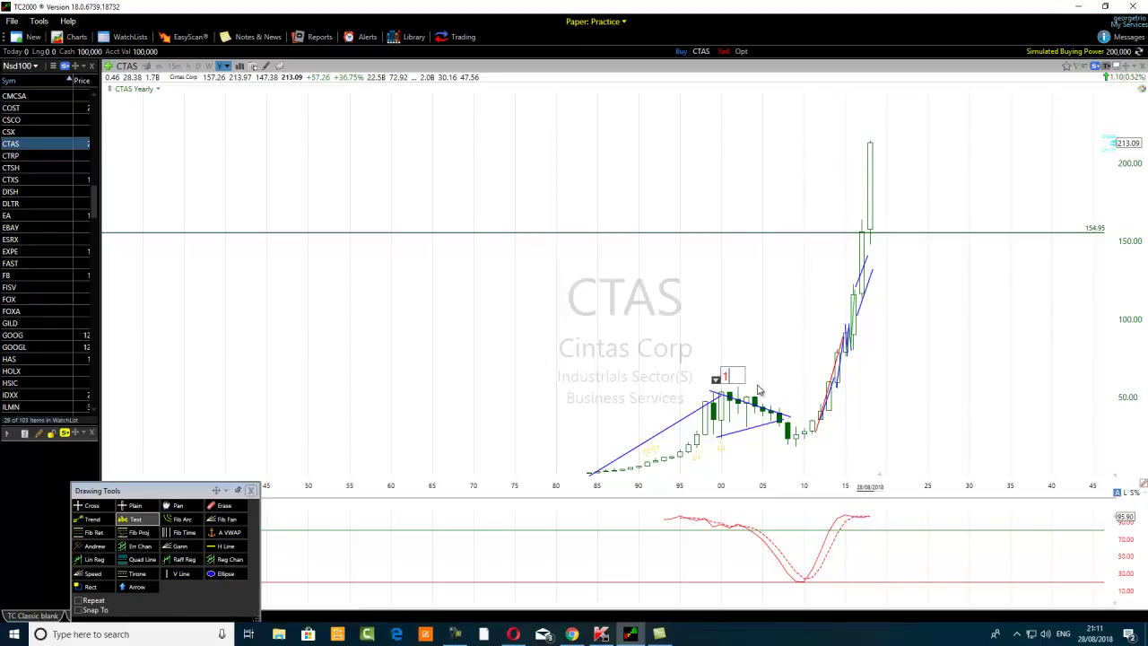
pyautogui.write('1')
pyautogui.press('Return')
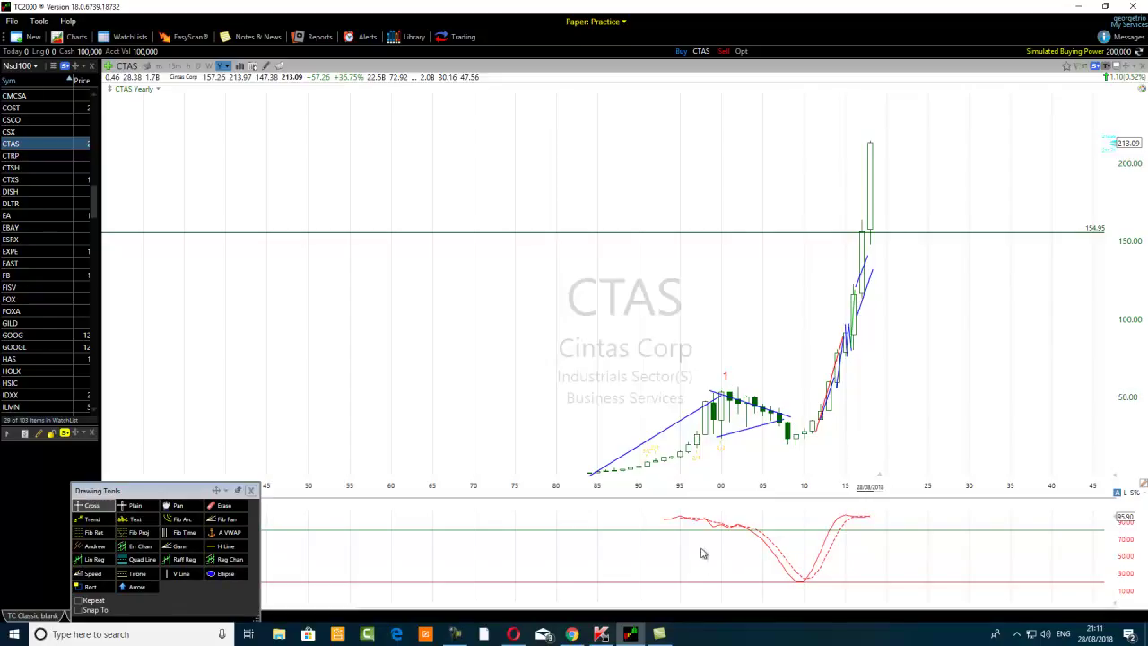
# Draw a trend line over the stochastic's declining highs from about 1995 to 2005
pyautogui.click(89, 519)
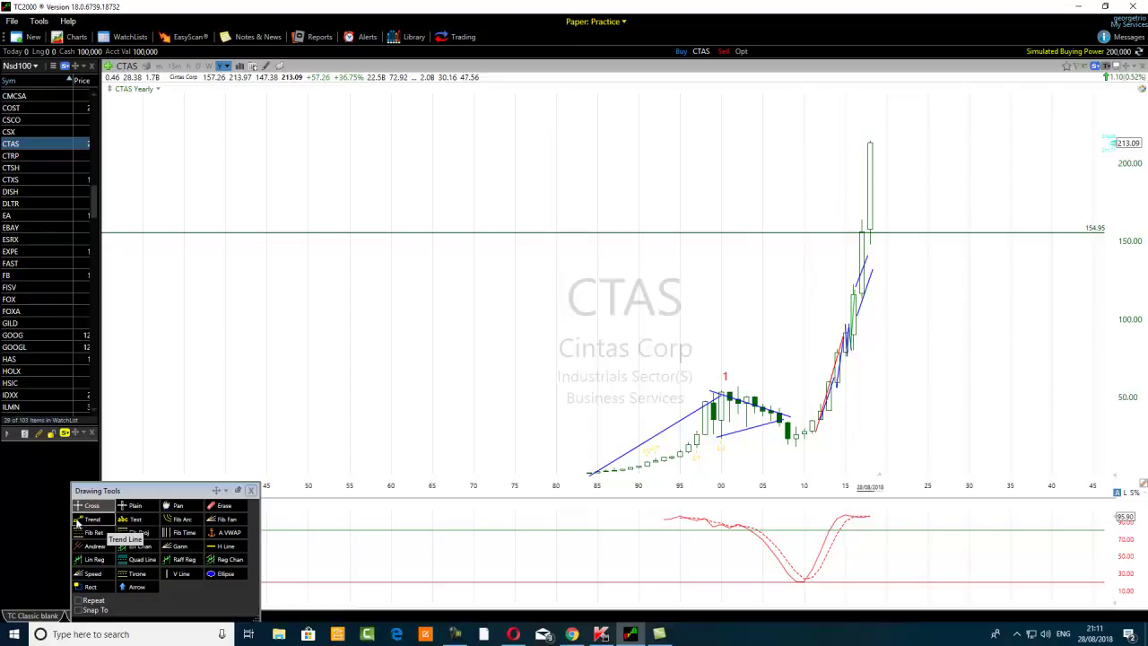
pyautogui.moveTo(678, 513); pyautogui.dragTo(763, 528)
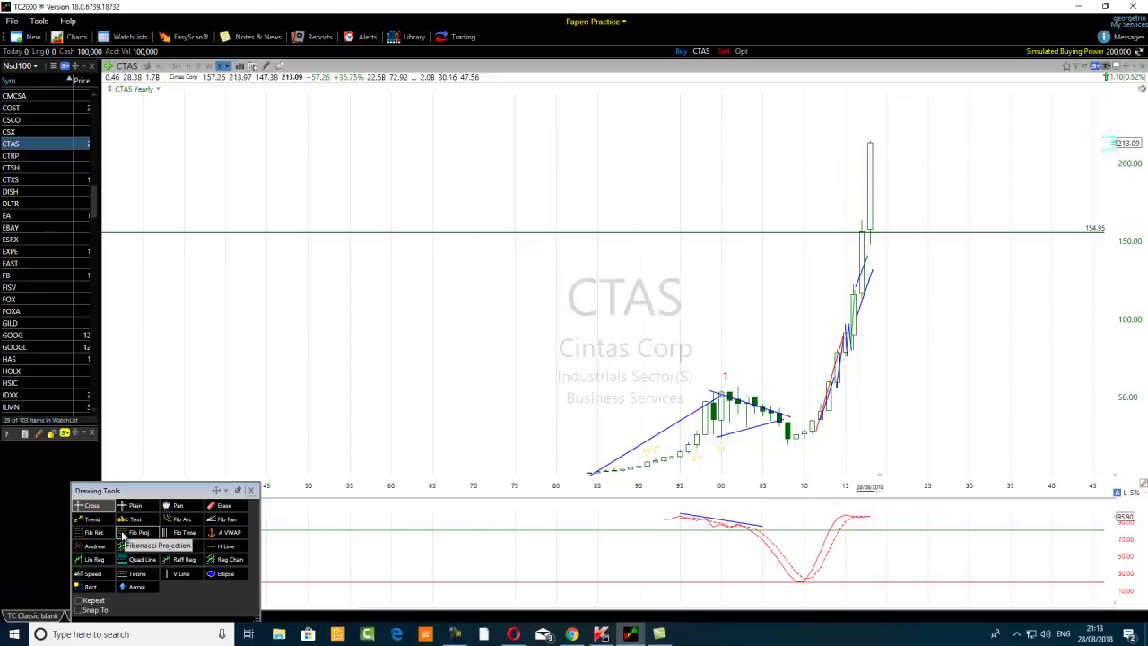
# Draw a Fibonacci retracement from the mid-1980s low to the 2000 peak, adjusting its starting point to the chart's base
pyautogui.click(87, 535)
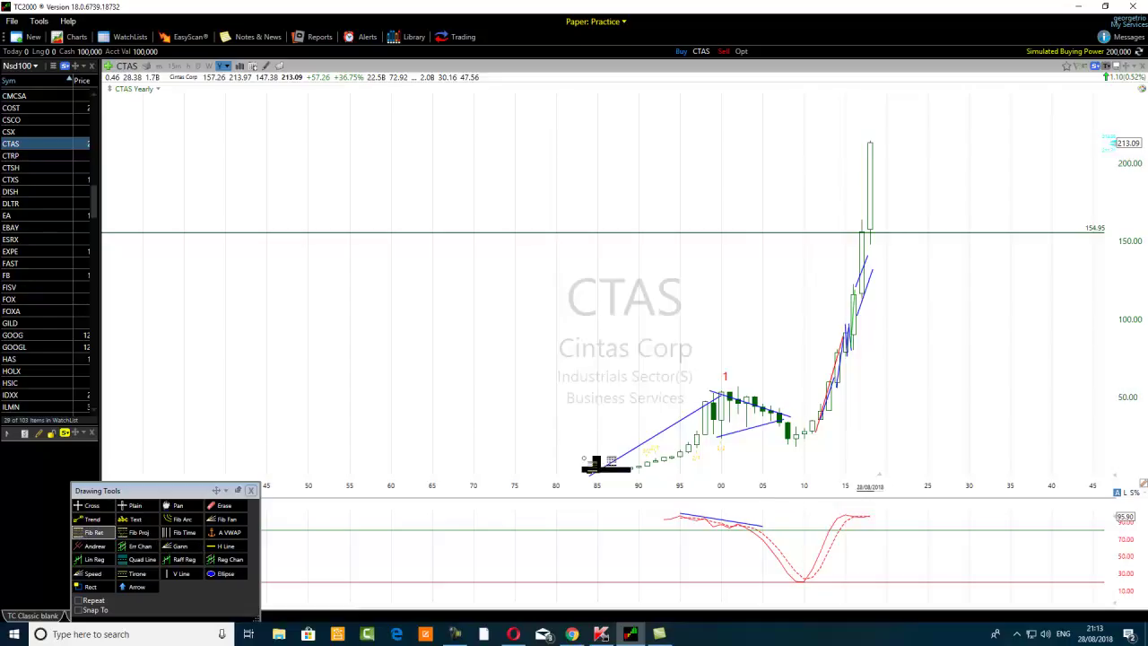
pyautogui.moveTo(585, 471); pyautogui.dragTo(717, 391)
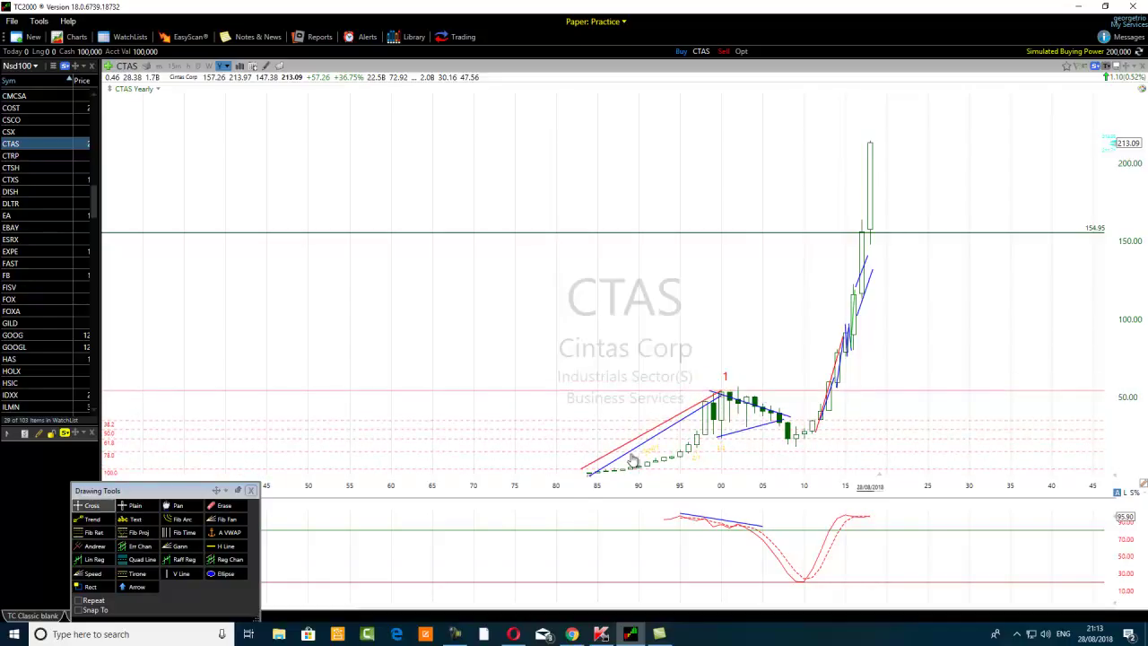
pyautogui.moveTo(583, 473); pyautogui.dragTo(573, 478)
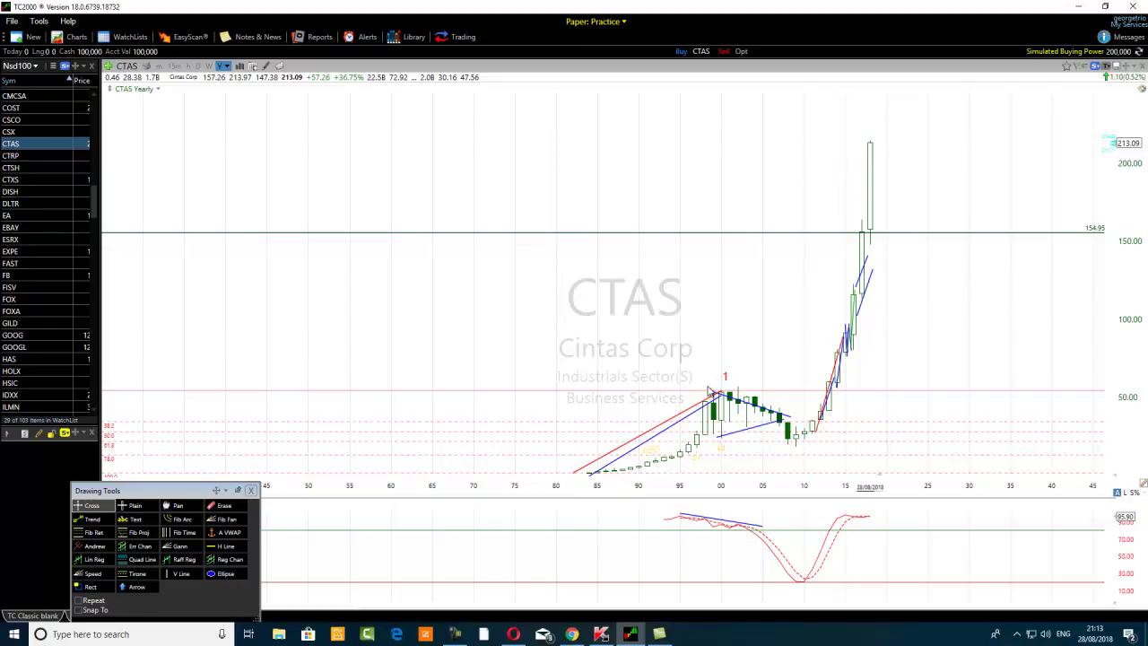
# Examine the correction after peak 1 against the retracement levels and the peak's price level
pyautogui.moveTo(714, 395)
pyautogui.click(776, 436)
pyautogui.click(851, 436)
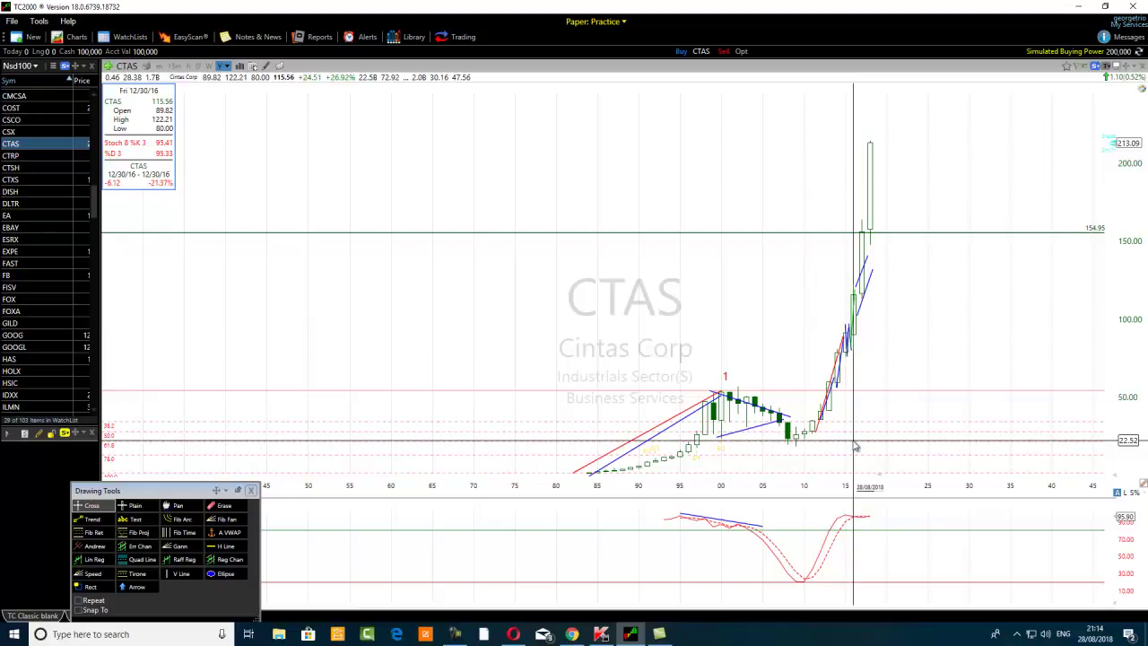
pyautogui.click(853, 445)
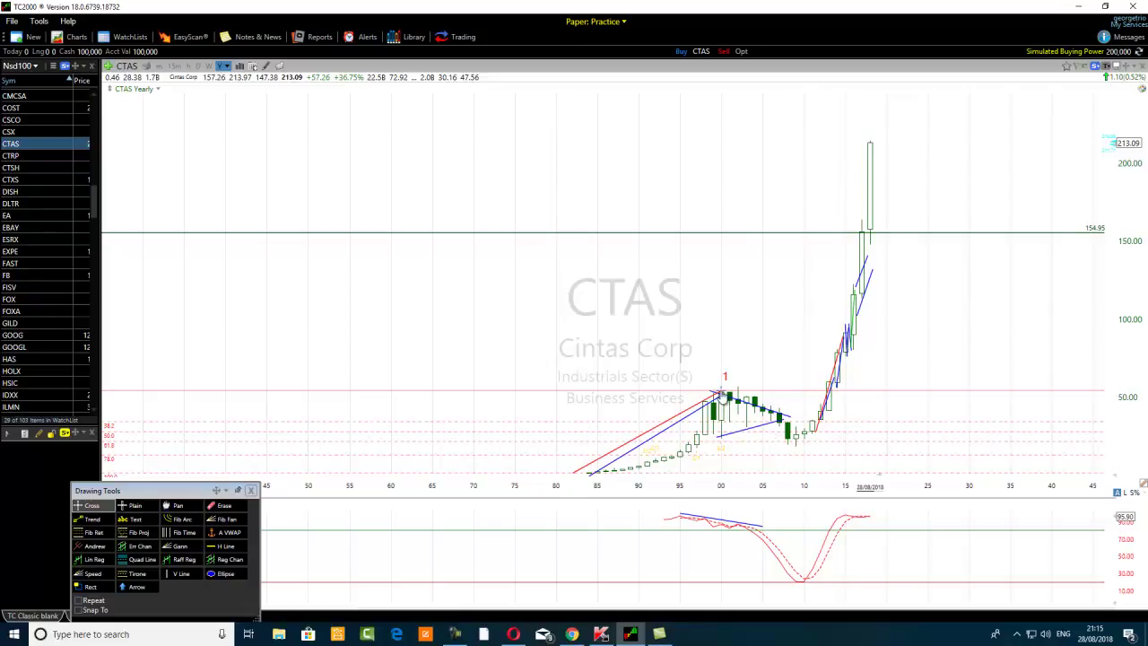
pyautogui.click(914, 395)
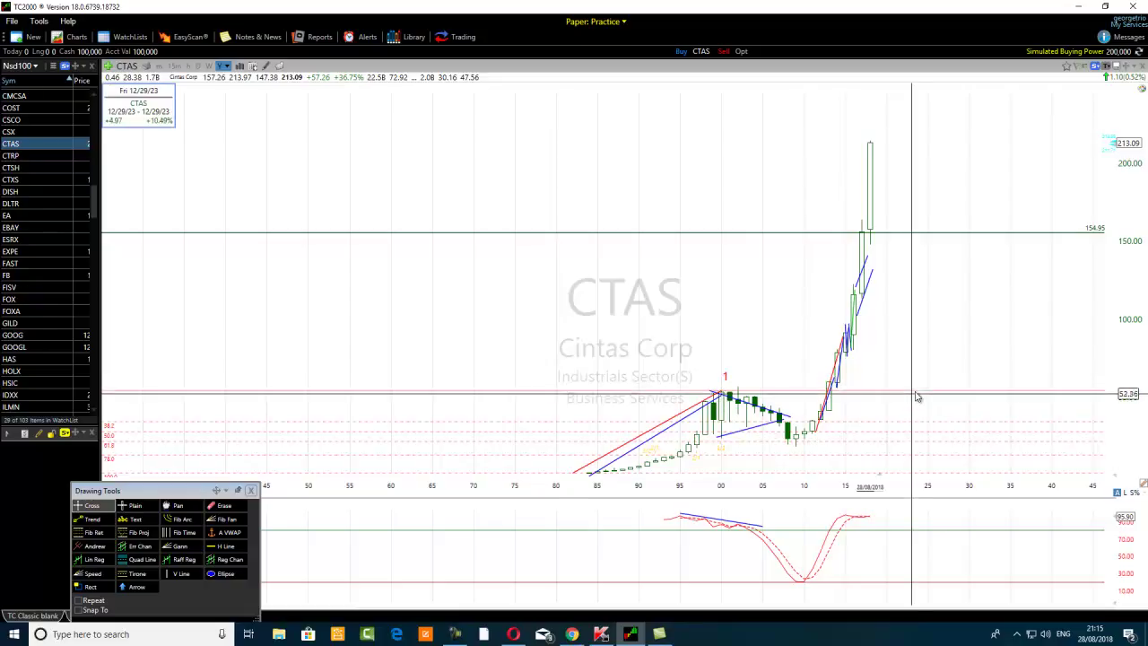
pyautogui.click(896, 397)
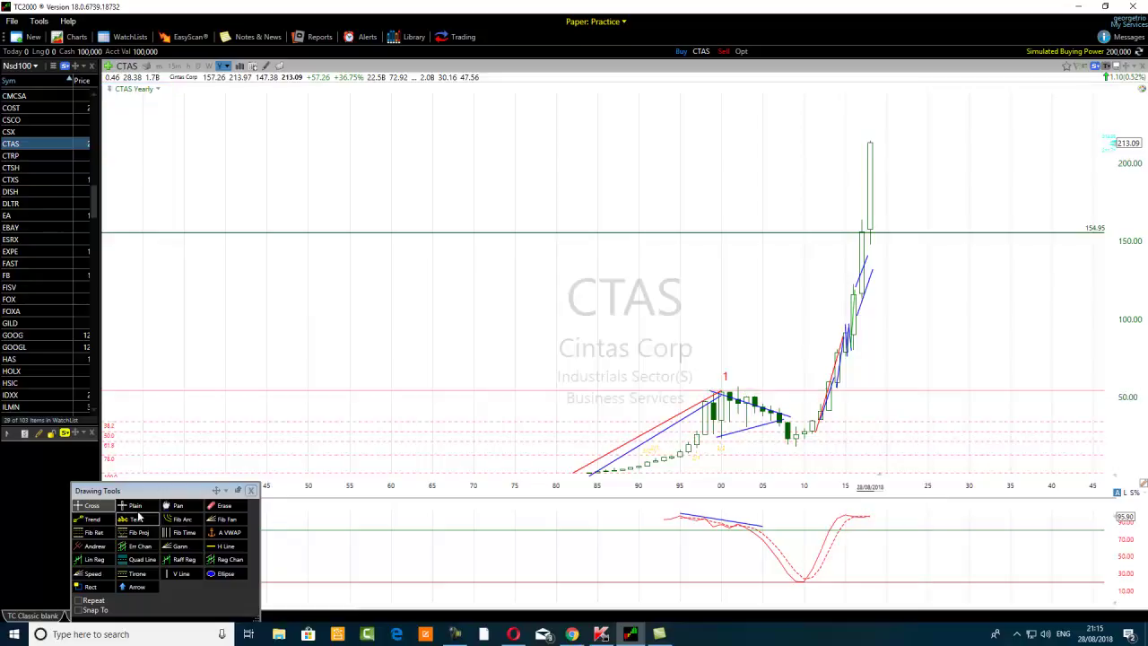
# Draw a vertical trend line from peak 1 down to the base, then move it to 2007 above the peak level, reaching about 107
pyautogui.click(82, 520)
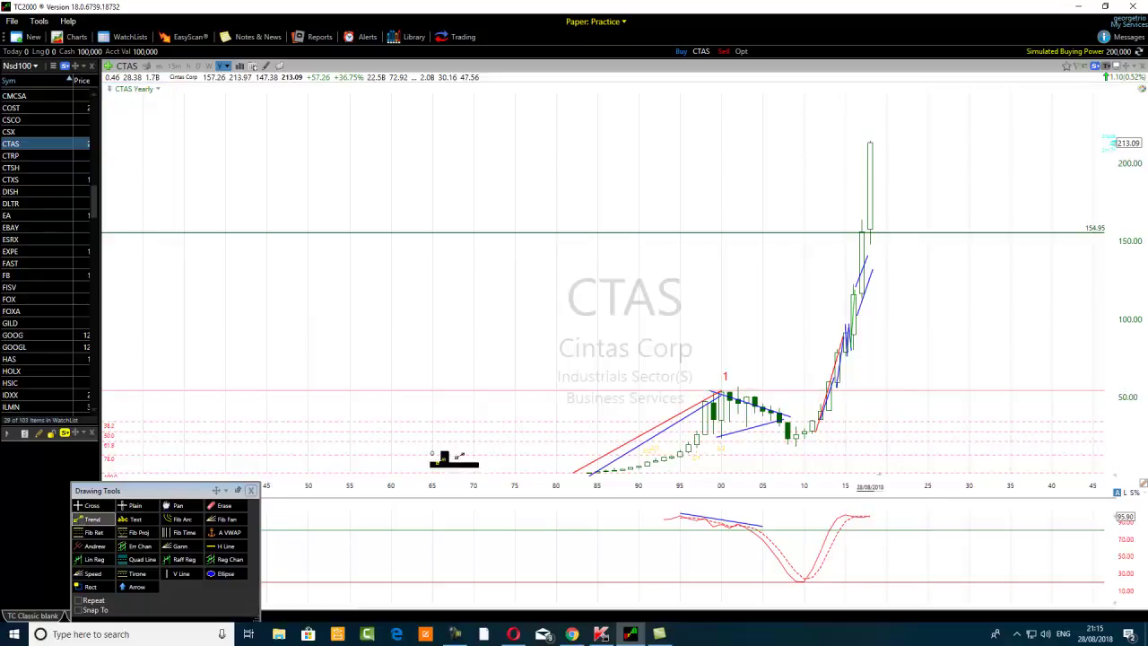
pyautogui.moveTo(722, 395)
pyautogui.mouseDown()
pyautogui.moveTo(773, 453)
pyautogui.moveTo(724, 474)
pyautogui.mouseUp()
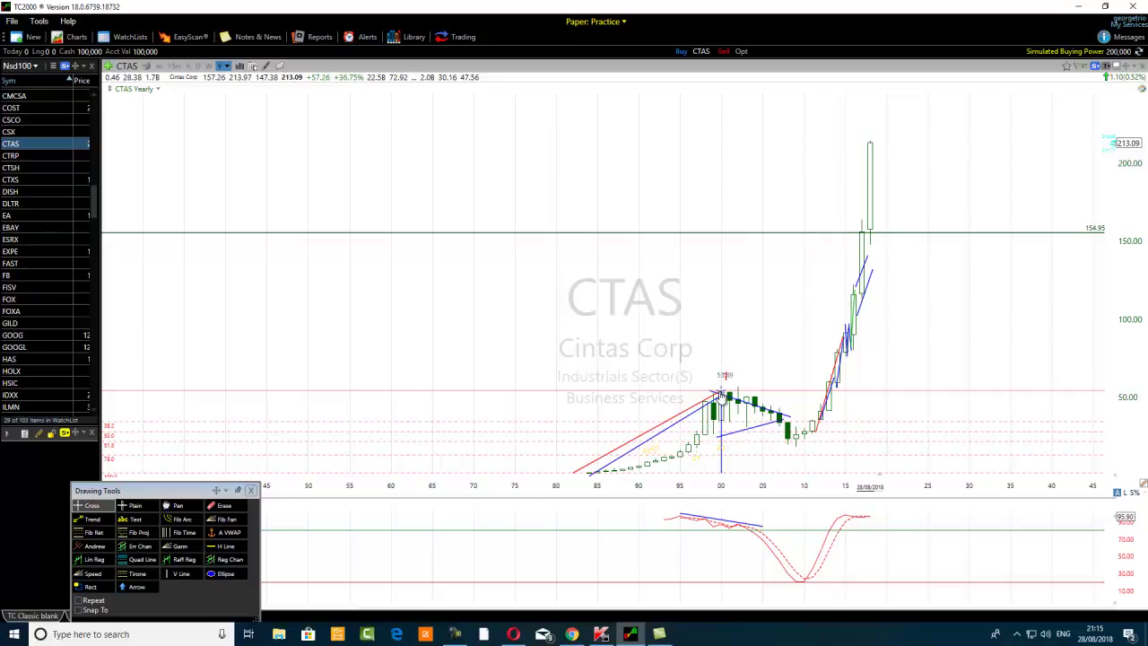
pyautogui.moveTo(723, 466)
pyautogui.moveTo(723, 466); pyautogui.dragTo(795, 434)
pyautogui.moveTo(776, 358); pyautogui.dragTo(778, 360)
pyautogui.moveTo(798, 408); pyautogui.dragTo(780, 359)
pyautogui.moveTo(752, 315); pyautogui.dragTo(762, 313)
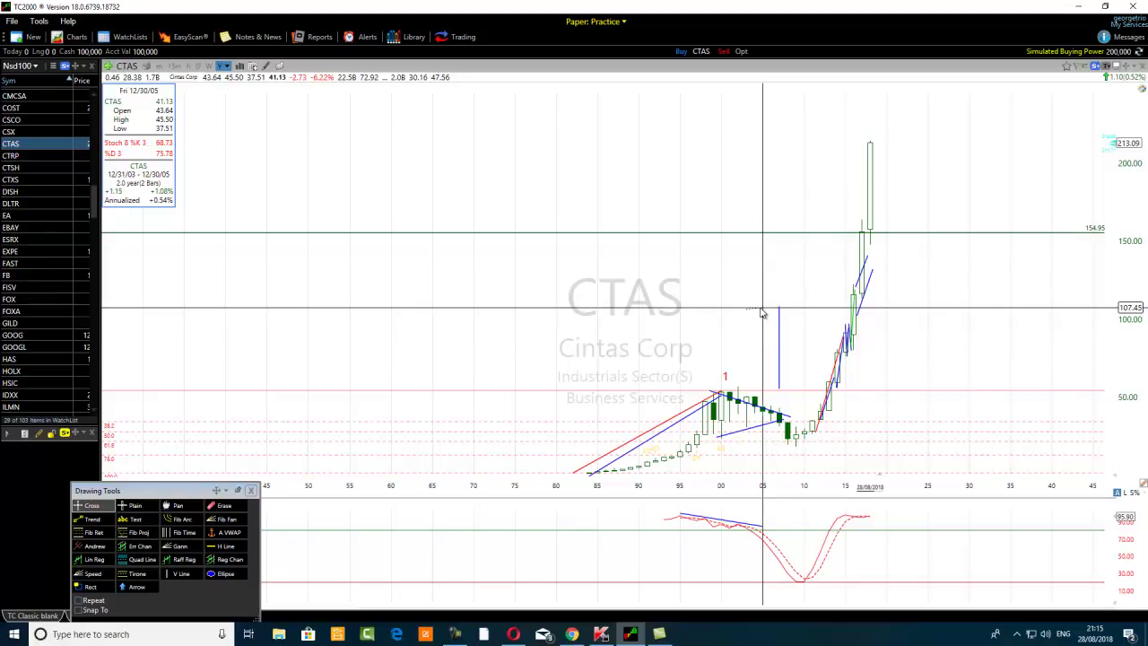
pyautogui.moveTo(761, 313); pyautogui.dragTo(773, 356)
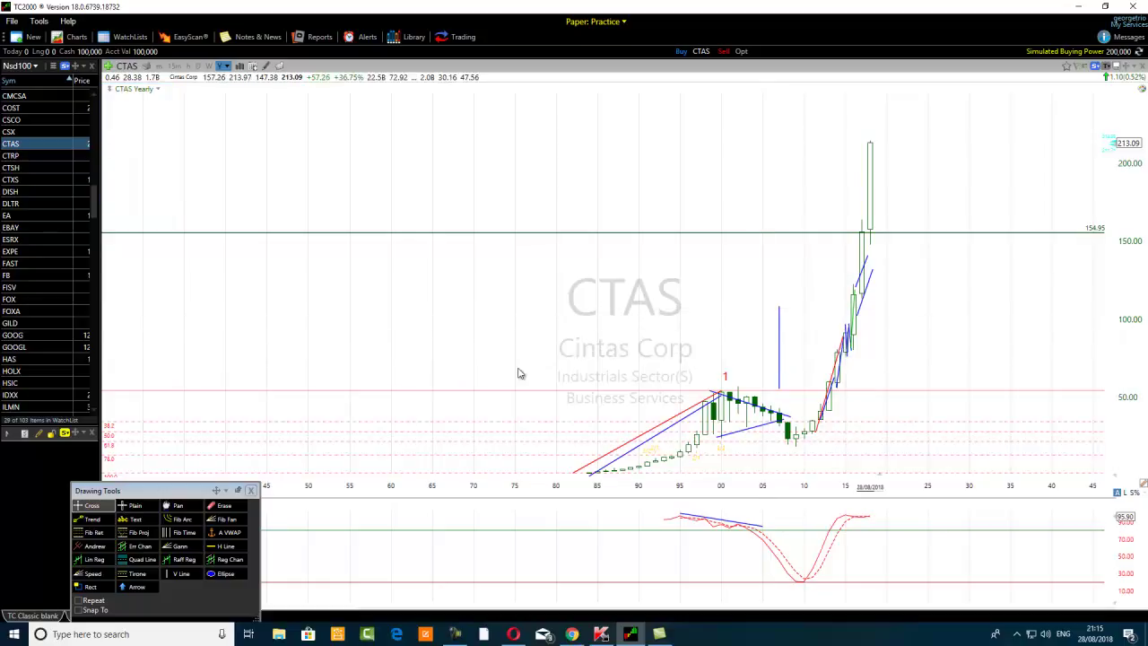
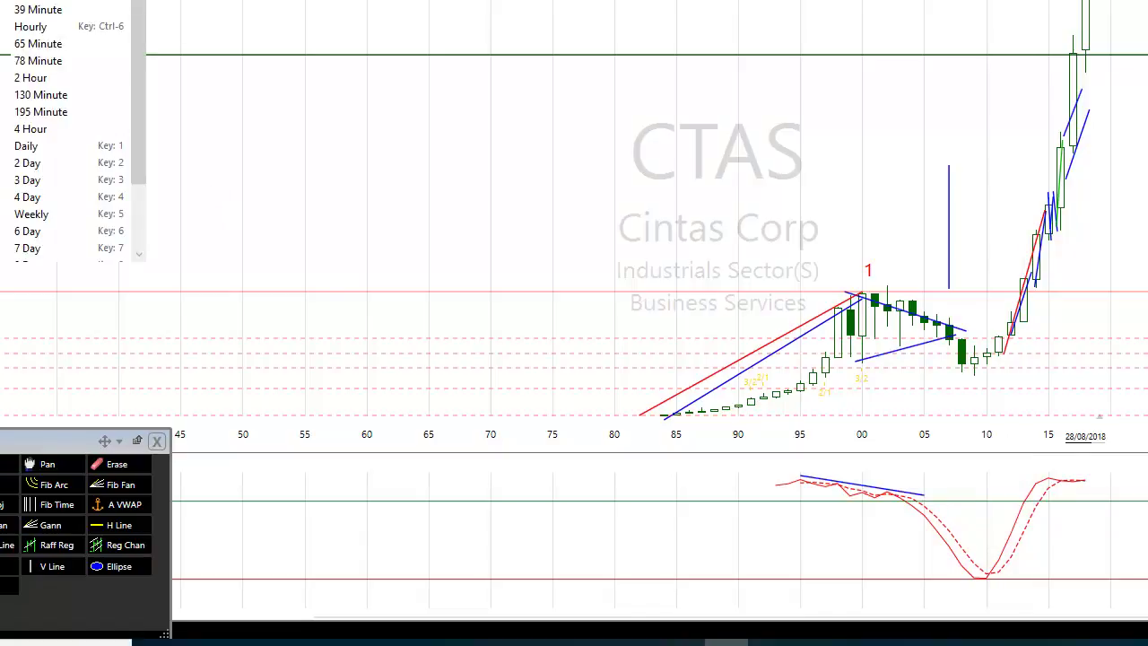
# Switch the chart to the Monthly timeframe and examine its full price and stochastic history
pyautogui.scroll(-3, 139, 229)
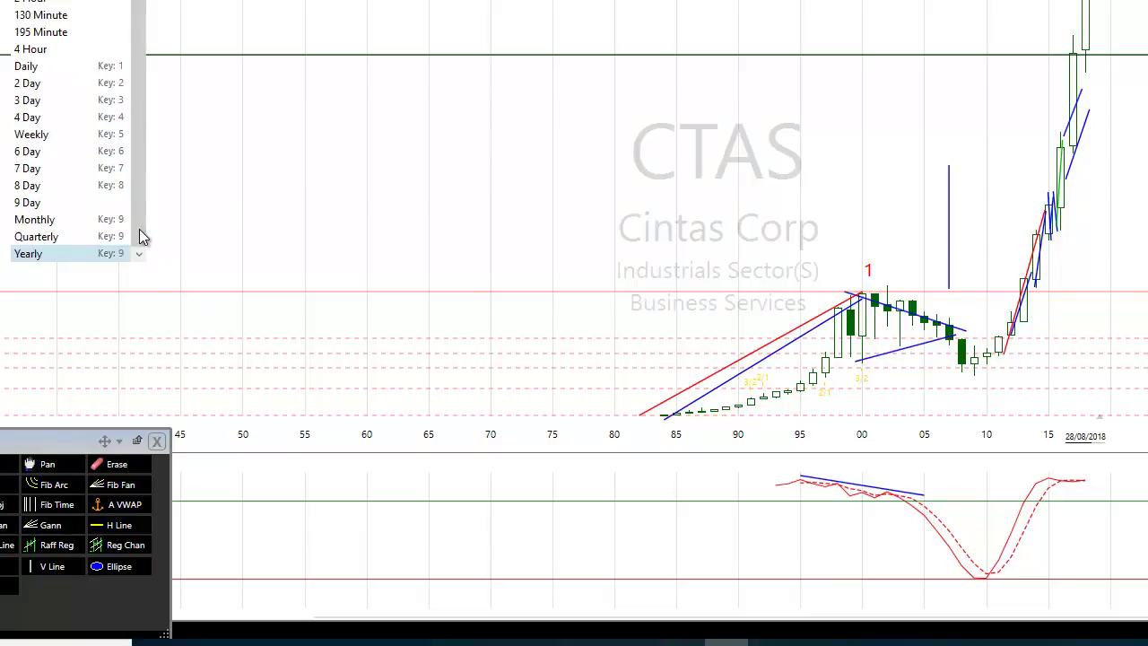
pyautogui.click(64, 216)
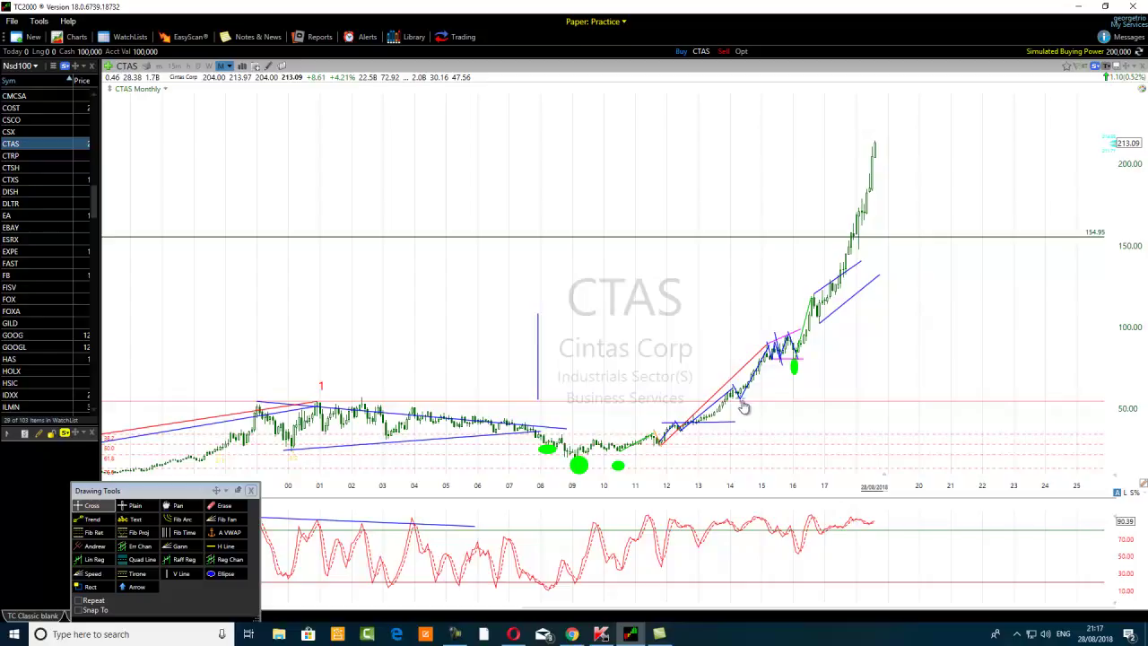
pyautogui.moveTo(736, 394)
pyautogui.scroll(-2, 553, 553)
pyautogui.scroll(-2, 553, 553)
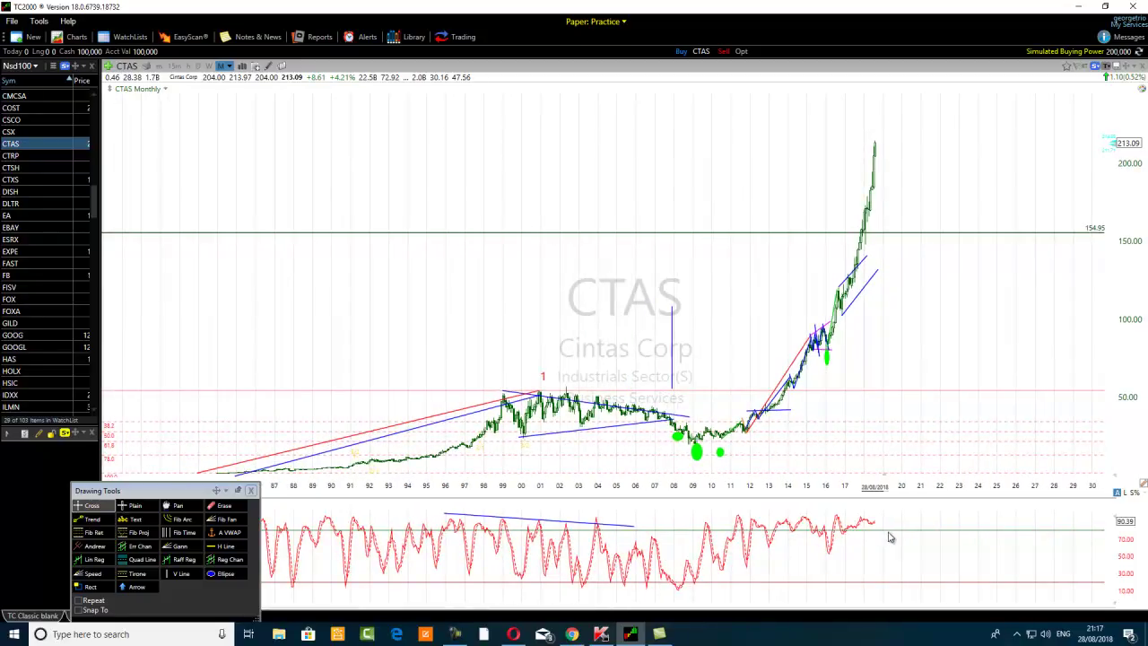
pyautogui.scroll(-1, 498, 448)
# Set the chart back to the Yearly timeframe
pyautogui.moveTo(165, 498)
pyautogui.mouseDown()
pyautogui.moveTo(99, 611)
pyautogui.moveTo(103, 576)
pyautogui.mouseUp()
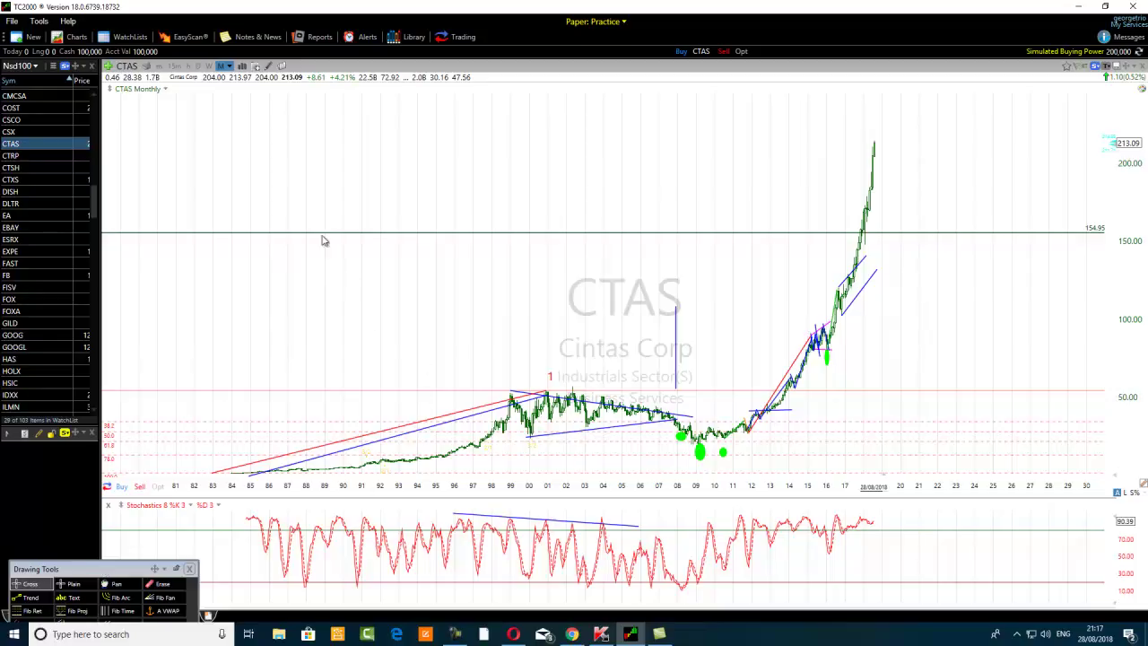
pyautogui.click(227, 68)
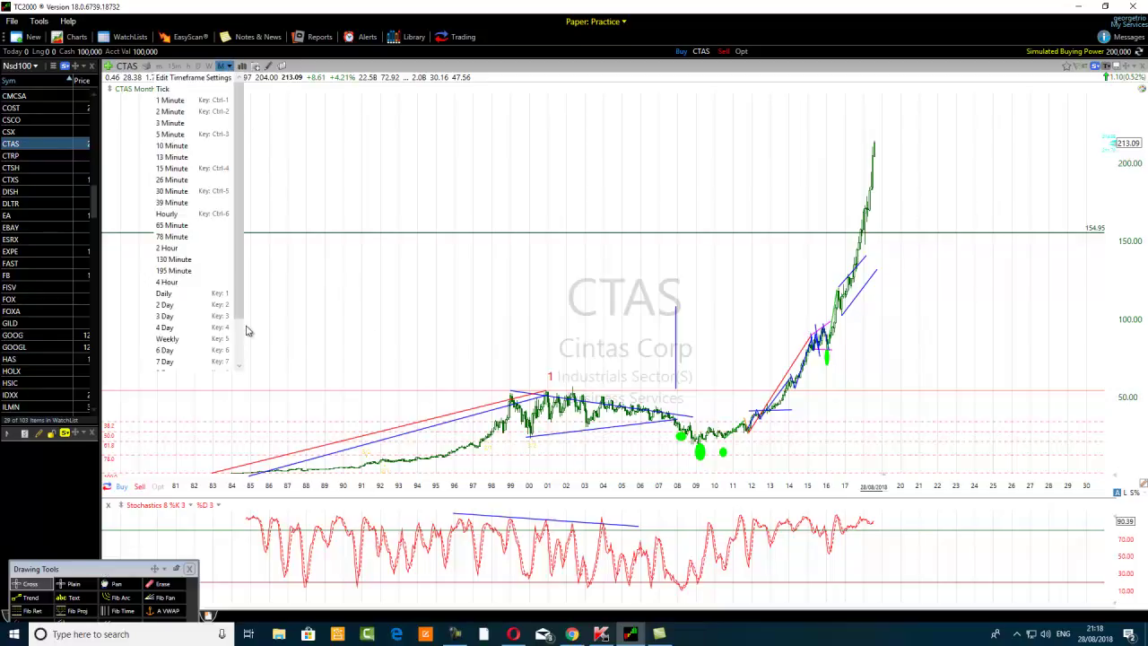
pyautogui.scroll(-2, 195, 359)
pyautogui.click(184, 367)
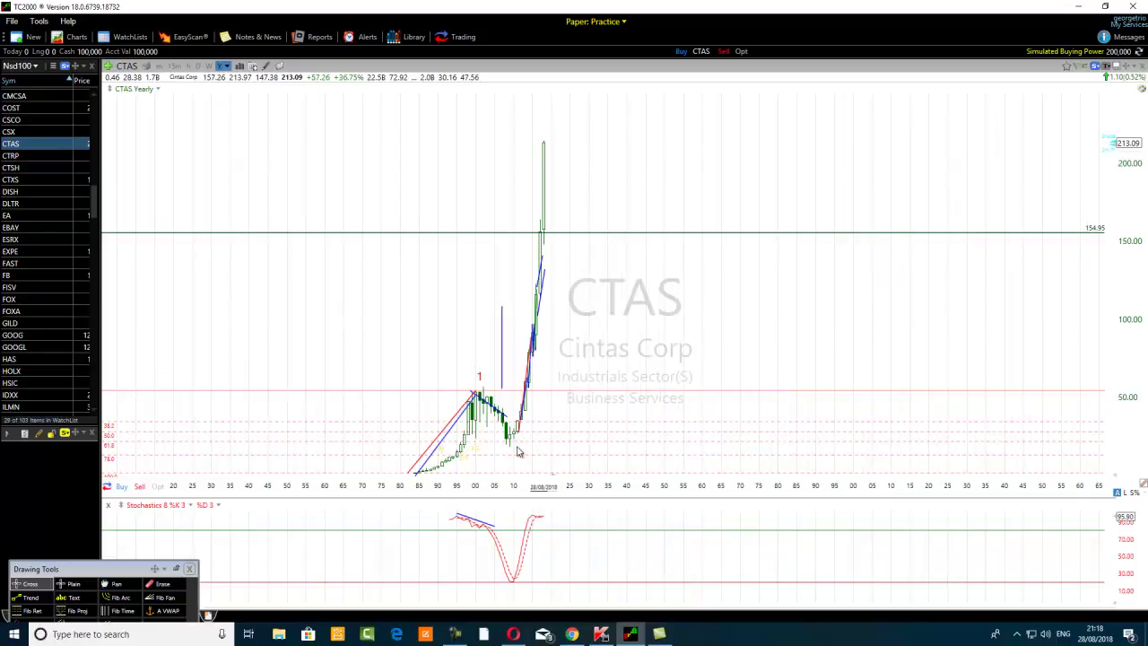
# Add a text note reading "2" and position it directly below the price low around 2009
pyautogui.moveTo(124, 569); pyautogui.dragTo(201, 504)
pyautogui.click(150, 532)
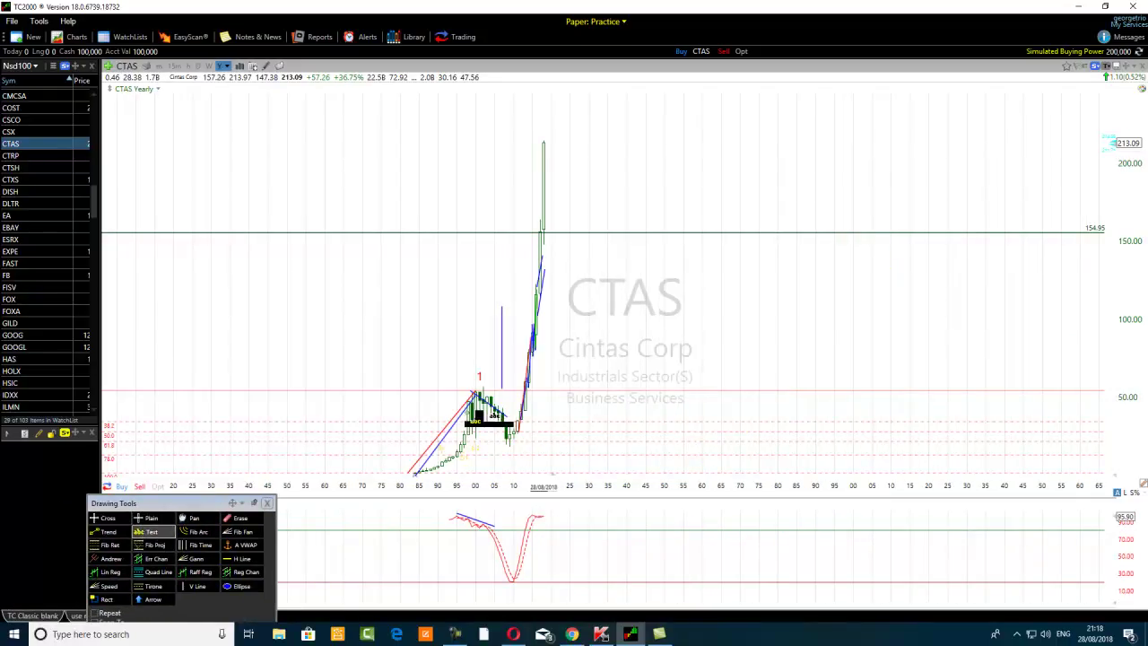
pyautogui.click(526, 458)
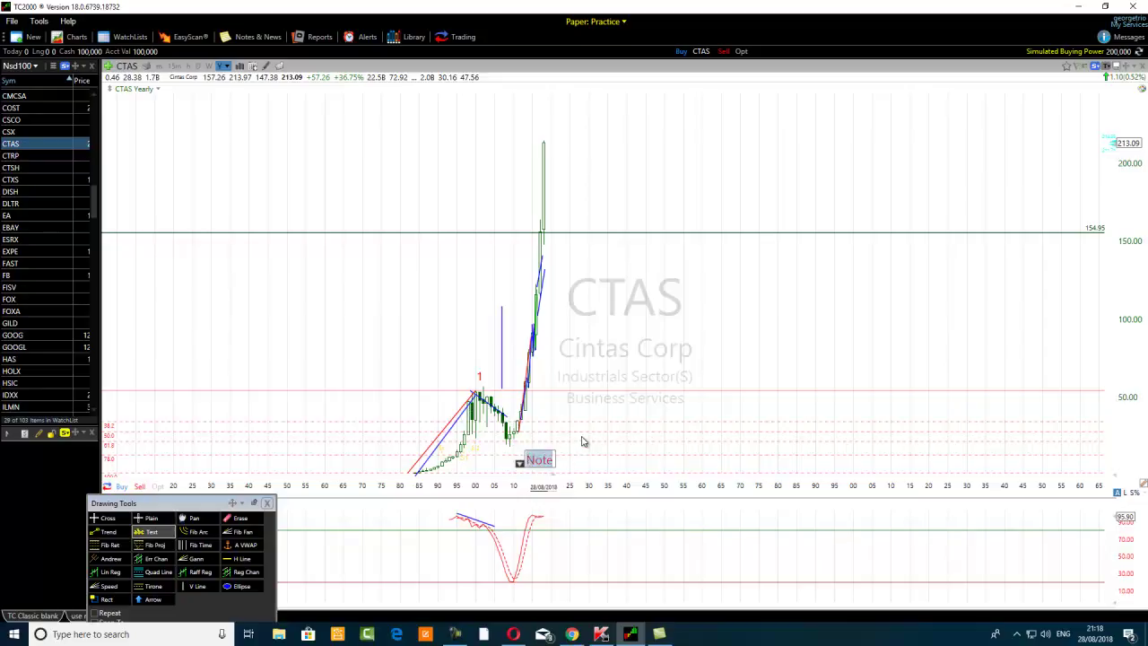
pyautogui.write('2')
pyautogui.press('Return')
pyautogui.moveTo(528, 463); pyautogui.dragTo(510, 453)
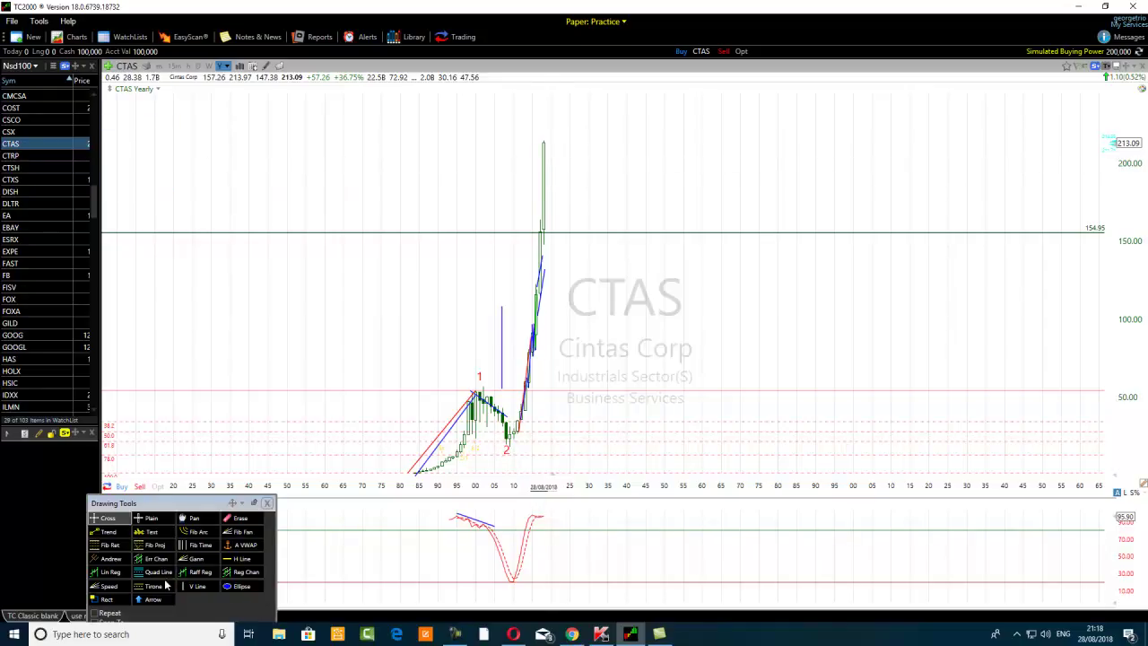
# Add a text note reading "3" above the top of the latest yearly candle
pyautogui.click(147, 531)
pyautogui.click(543, 132)
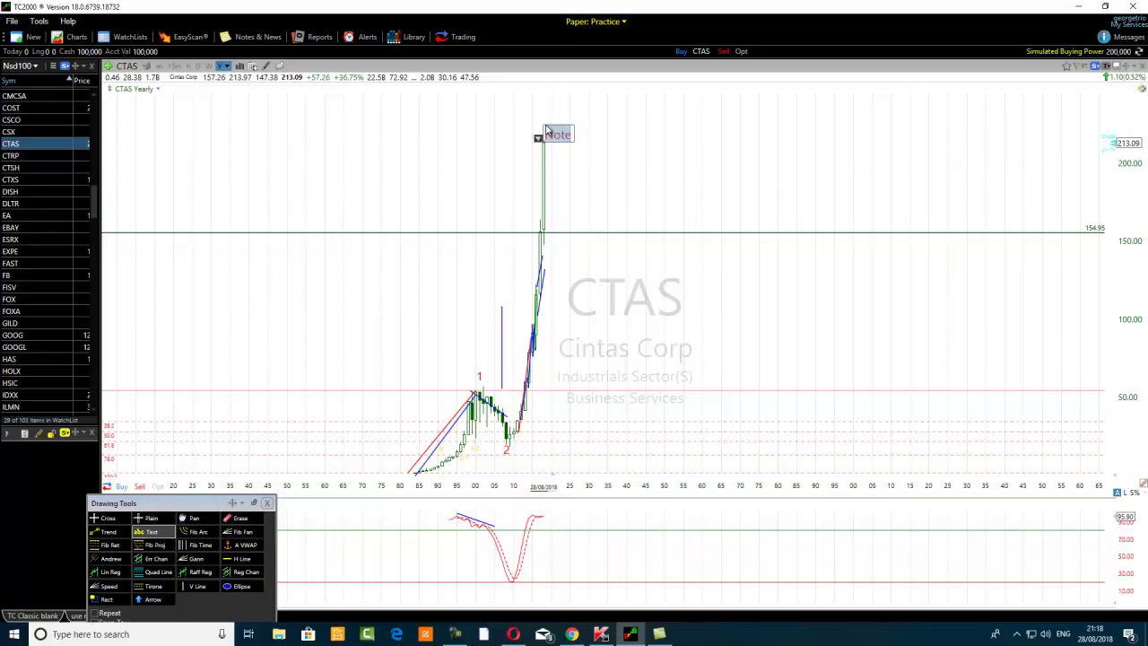
pyautogui.write('3')
pyautogui.click(625, 137)
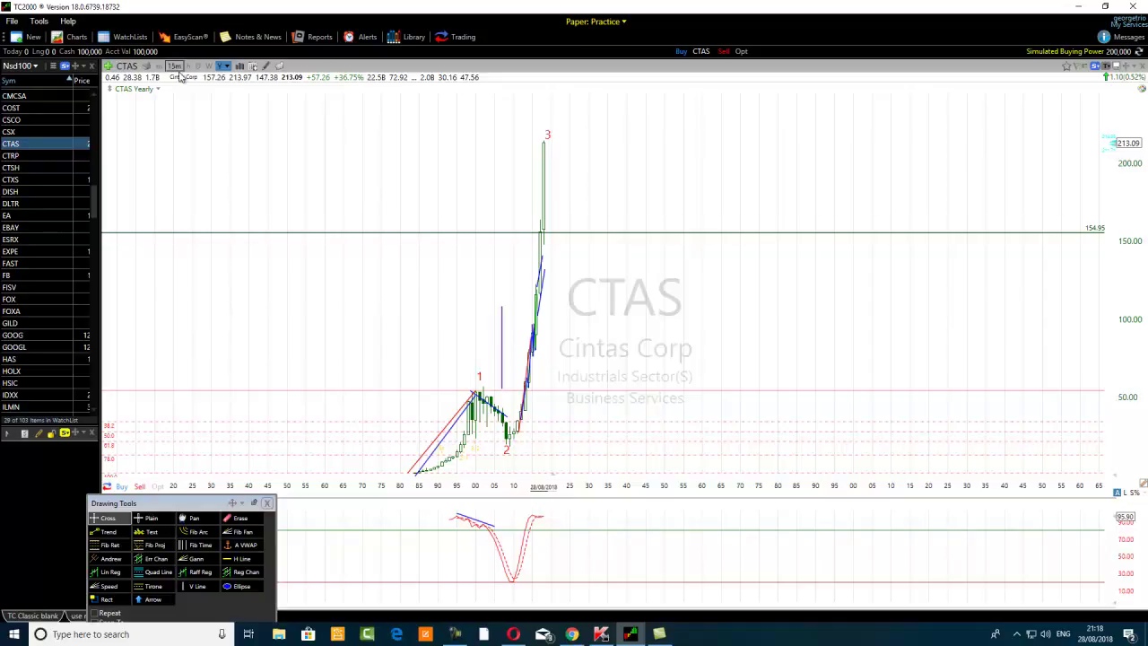
# Change the chart to the Monthly timeframe, showing the years from about 2000 onward in closer detail
pyautogui.click(227, 69)
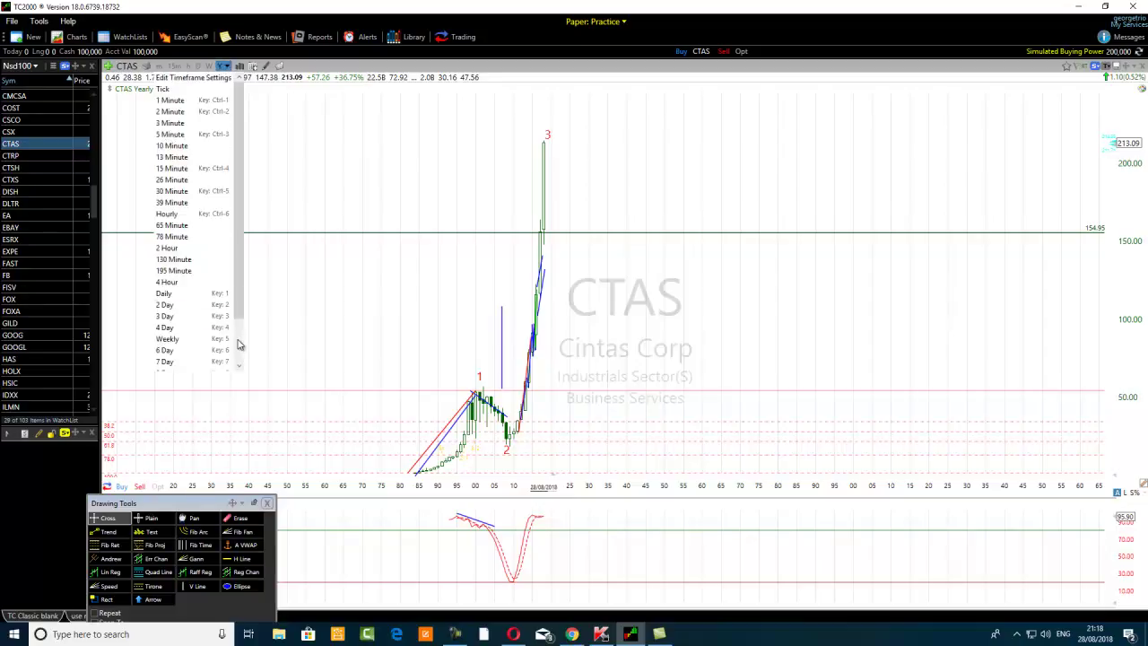
pyautogui.scroll(-3, 239, 343)
pyautogui.click(175, 344)
pyautogui.scroll(3, 534, 413)
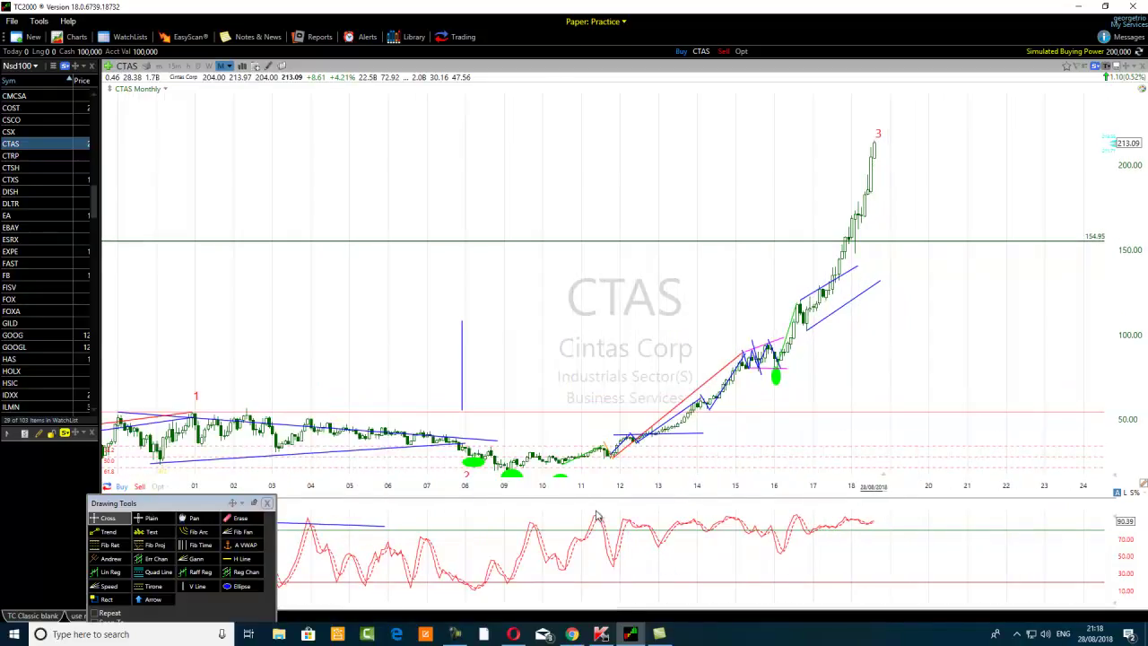
# Draw a horizontal line at about 118.77, level with the price peak of 2016
pyautogui.scroll(-2, 392, 457)
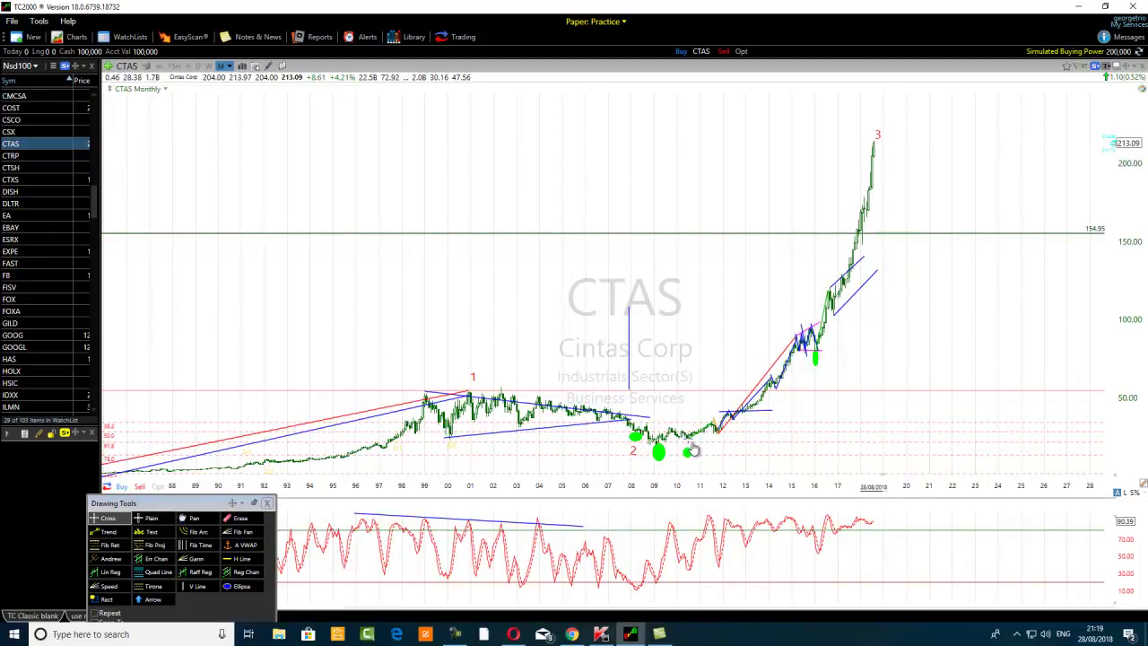
pyautogui.scroll(3, 686, 446)
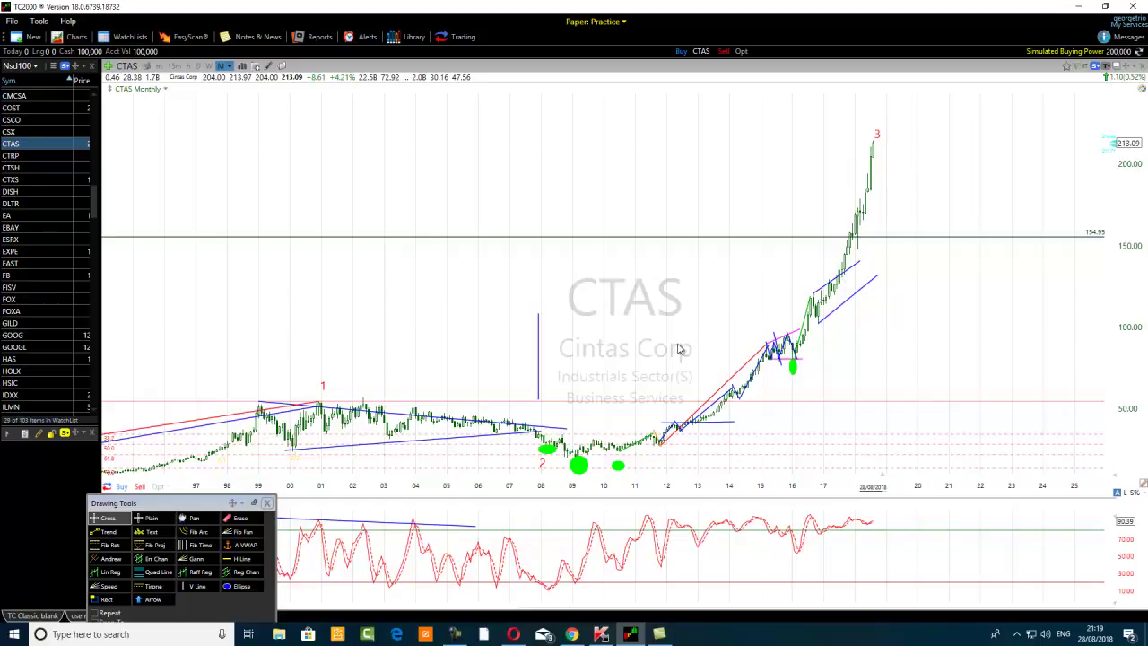
pyautogui.scroll(-1, 583, 440)
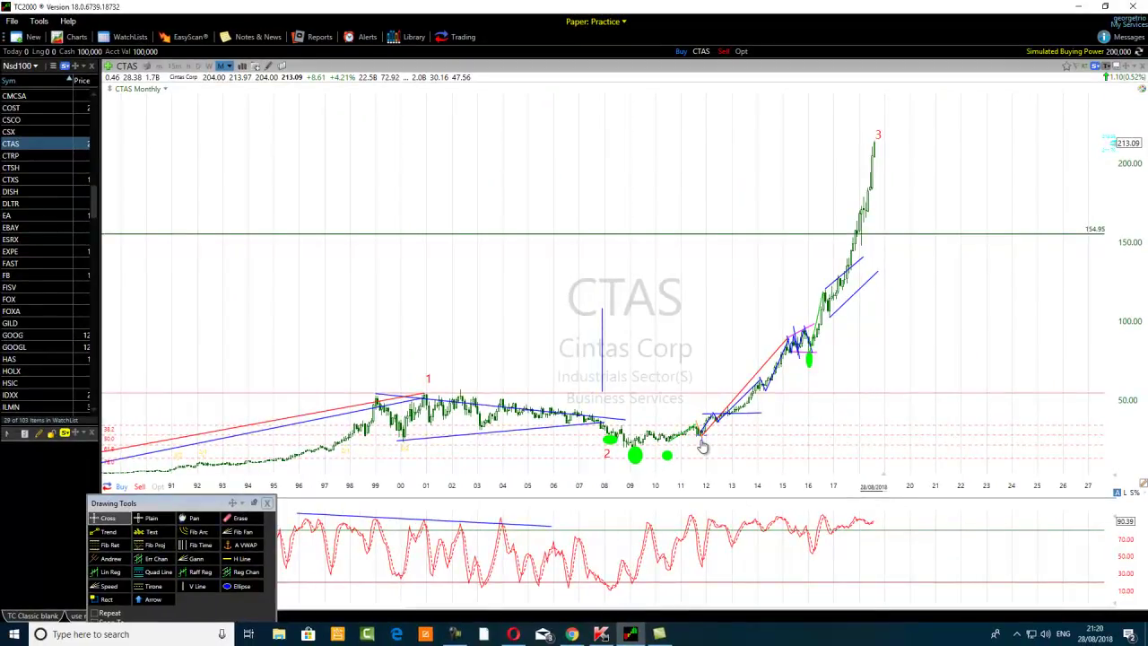
pyautogui.scroll(2, 809, 361)
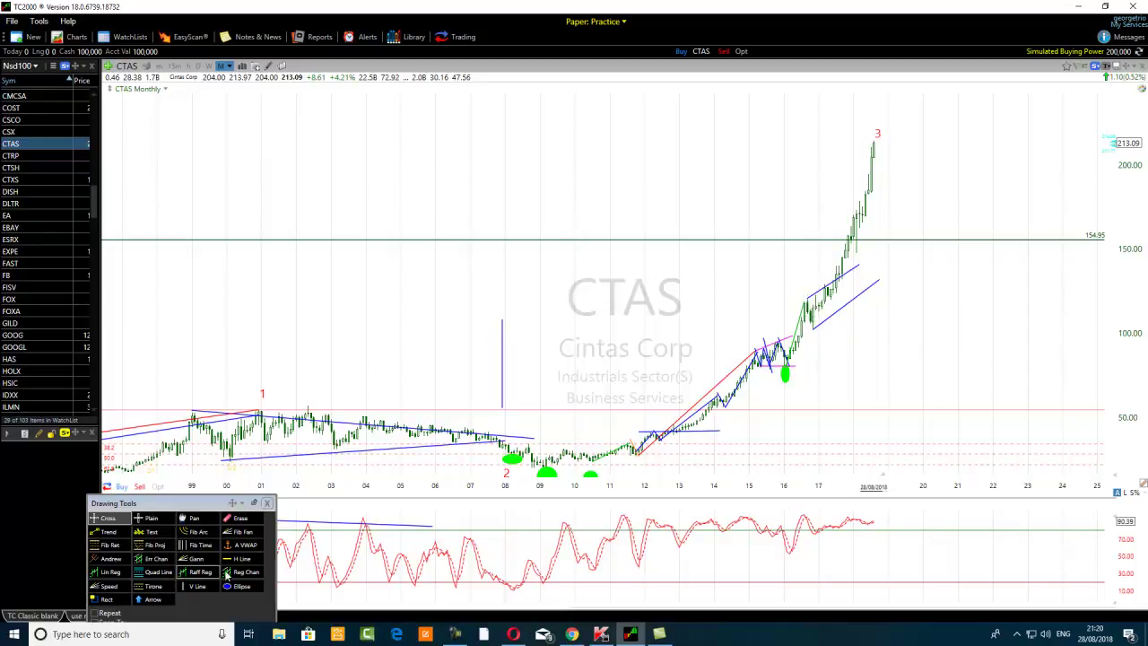
pyautogui.click(226, 559)
pyautogui.click(782, 301)
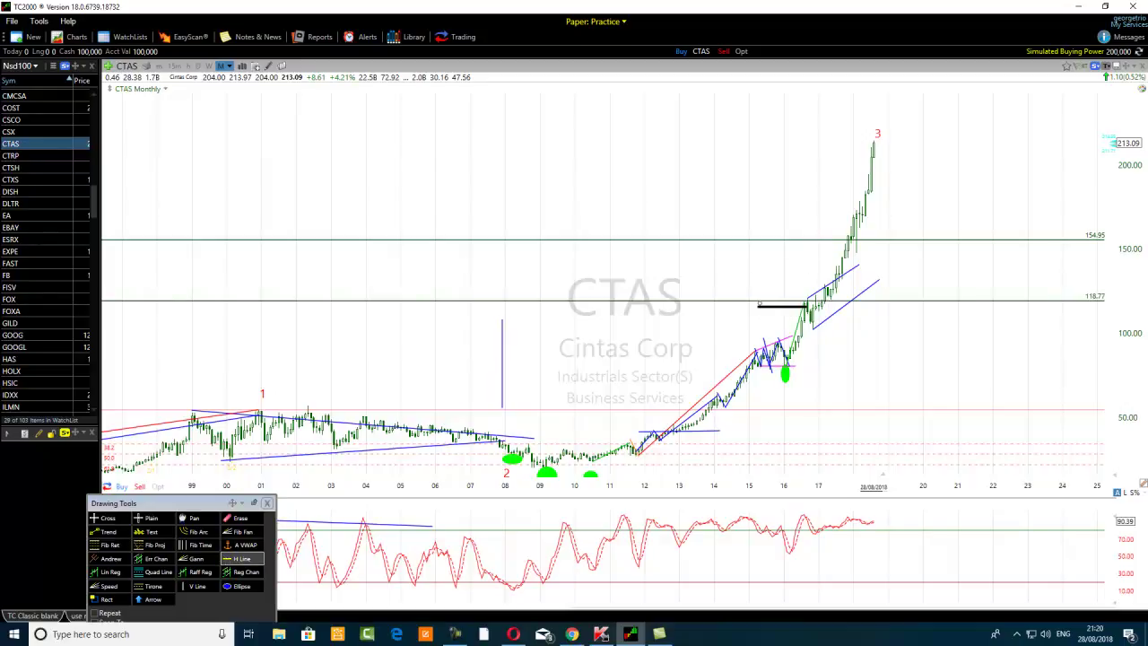
# Move the two blue channel lines off the 2016–2018 candles, the upper one into the empty area before them and the lower one after them
pyautogui.scroll(-2, 428, 359)
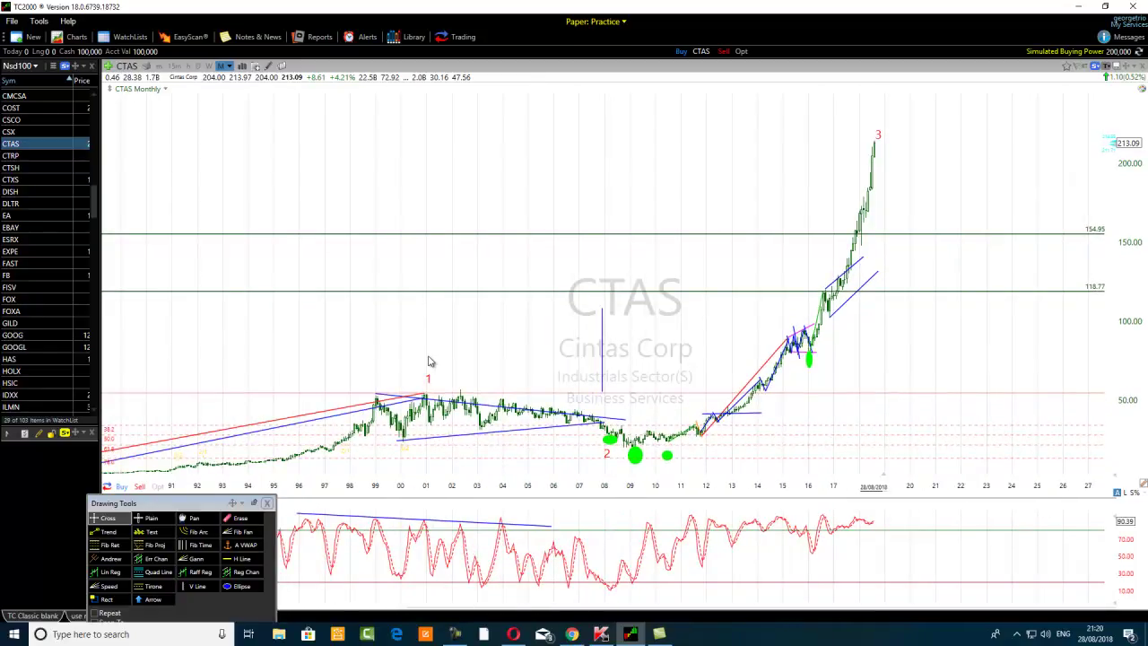
pyautogui.scroll(-1, 428, 361)
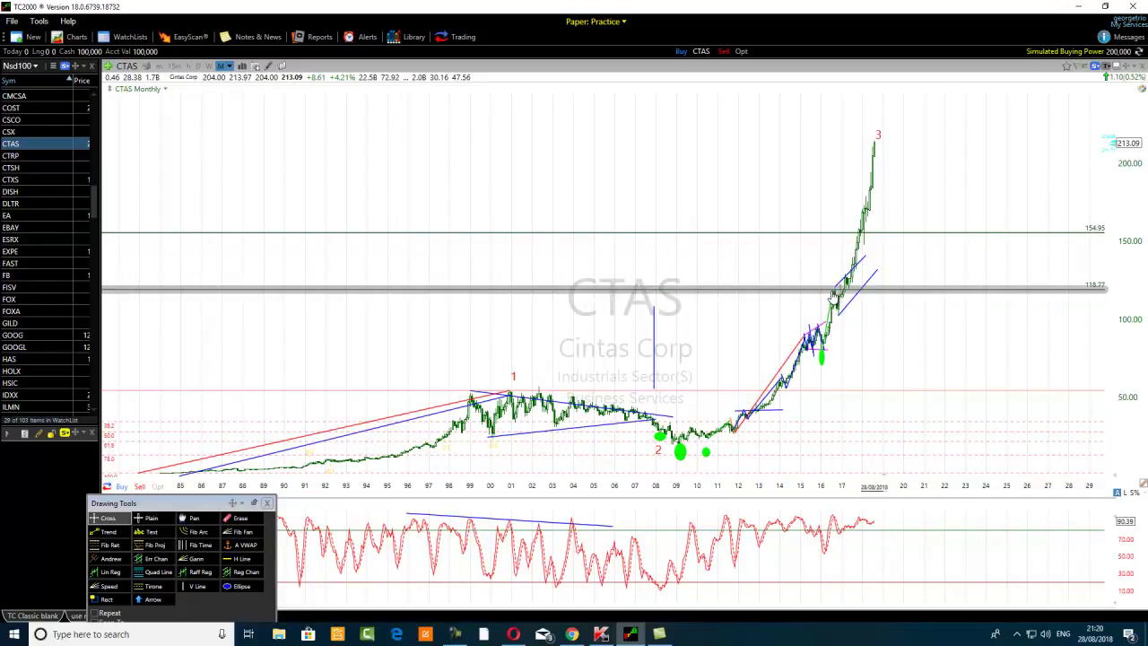
pyautogui.moveTo(834, 292)
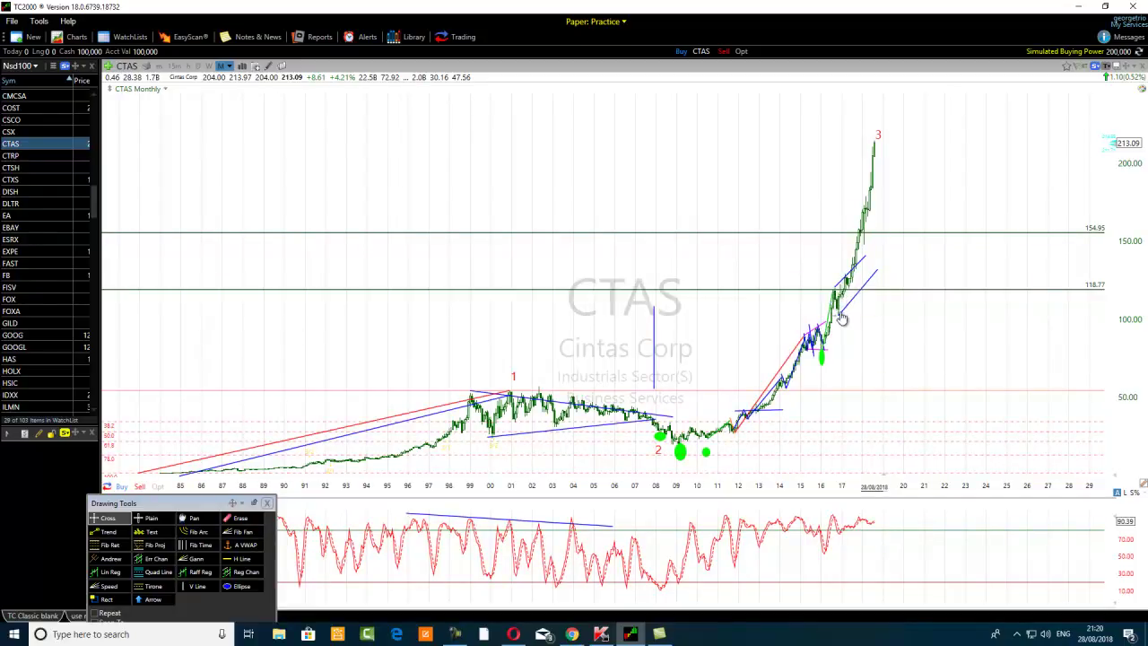
pyautogui.scroll(2, 816, 305)
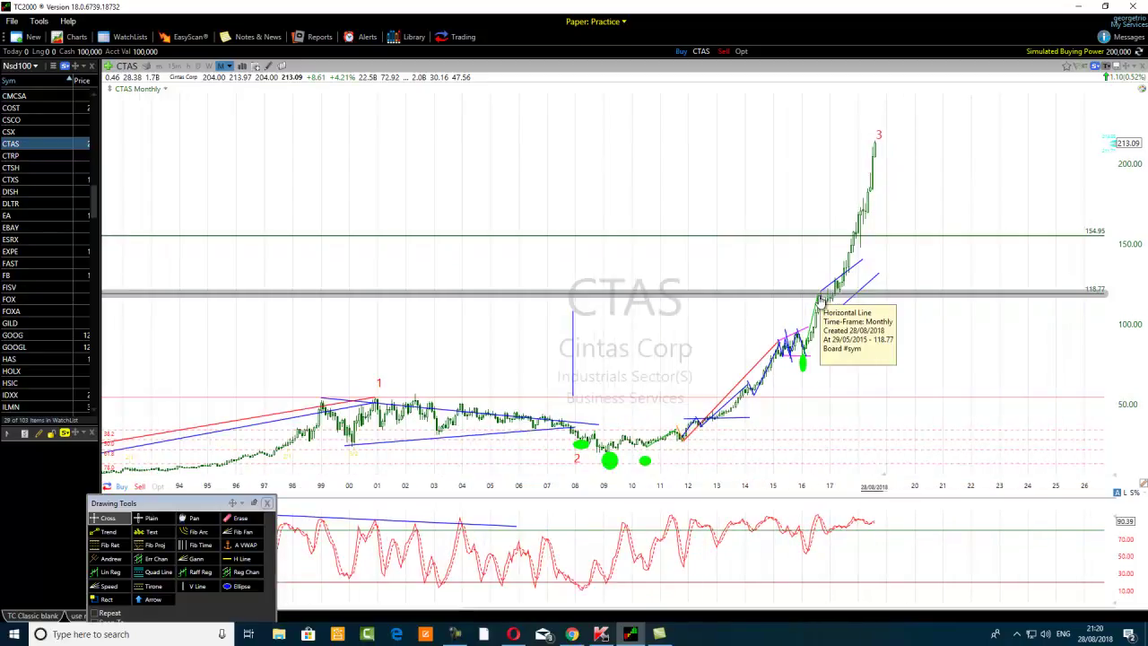
pyautogui.scroll(1, 824, 309)
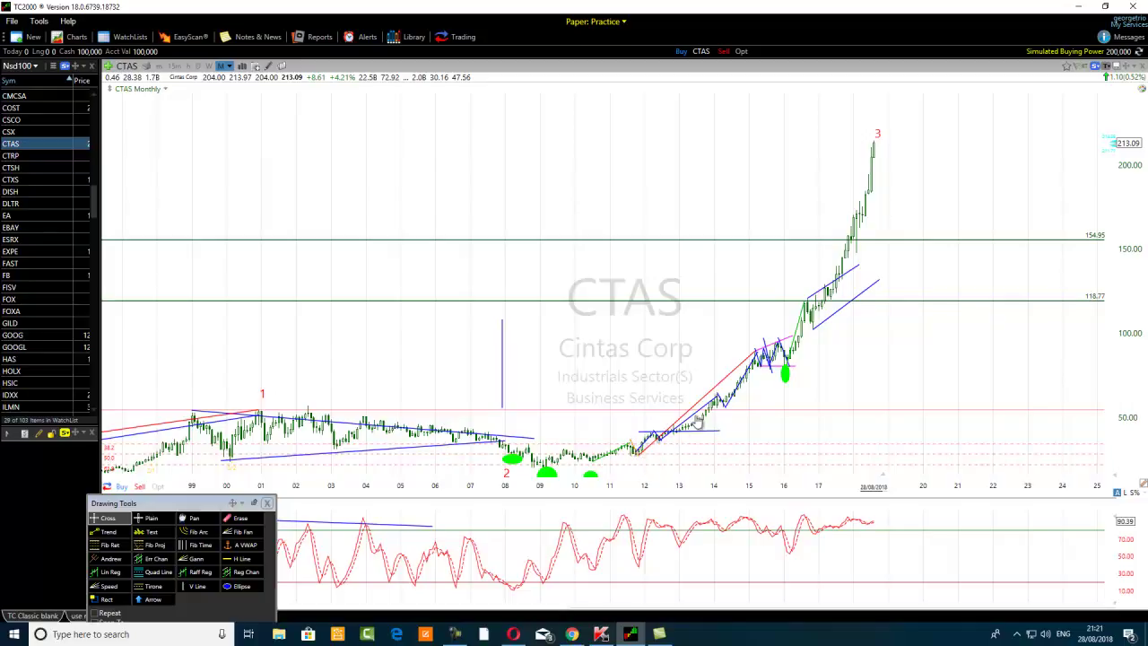
pyautogui.moveTo(751, 366)
pyautogui.moveTo(842, 286); pyautogui.dragTo(745, 282)
pyautogui.moveTo(833, 320); pyautogui.dragTo(920, 353)
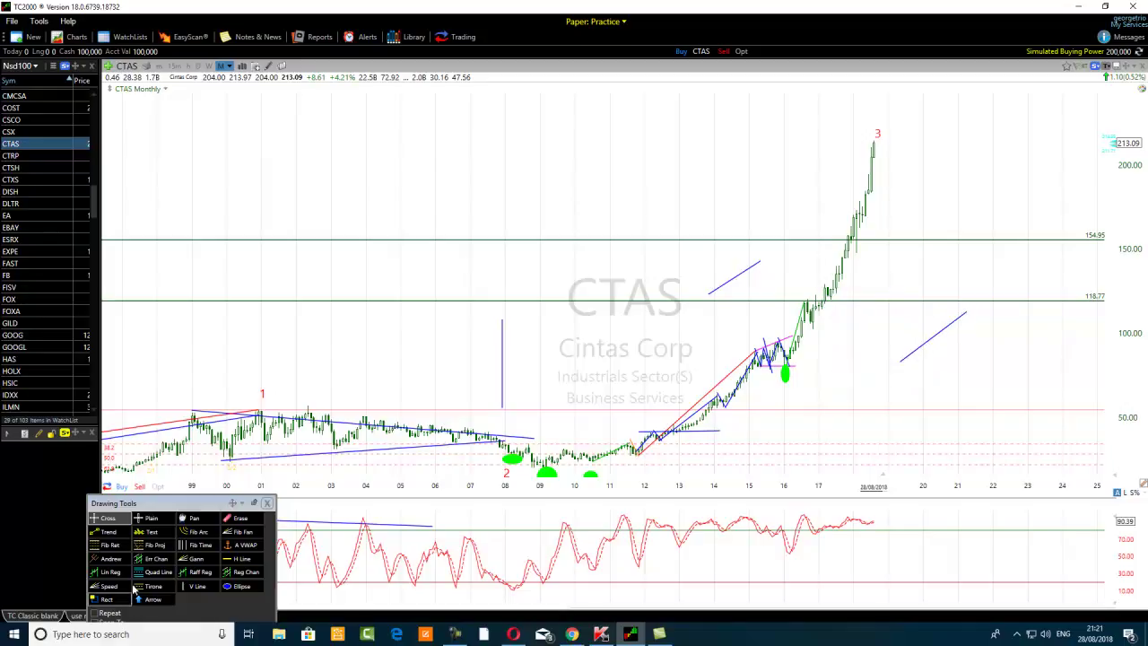
# Draw trend lines from the 2016 peak down to the following low, and from that low up to the early-2018 high
pyautogui.click(108, 532)
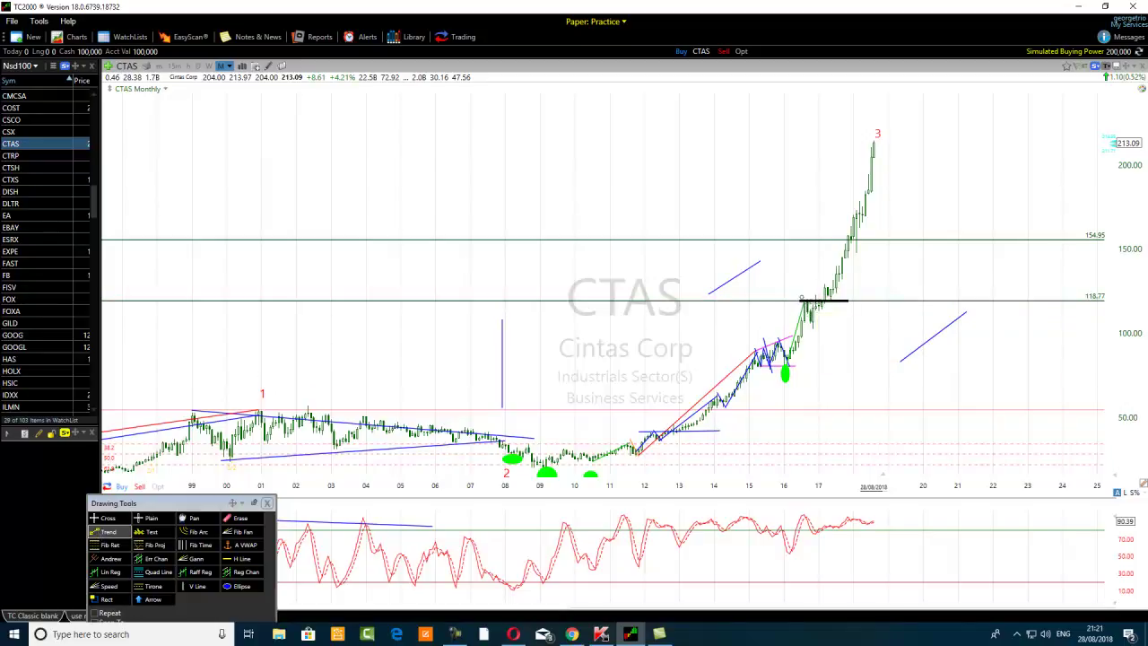
pyautogui.press('Escape')
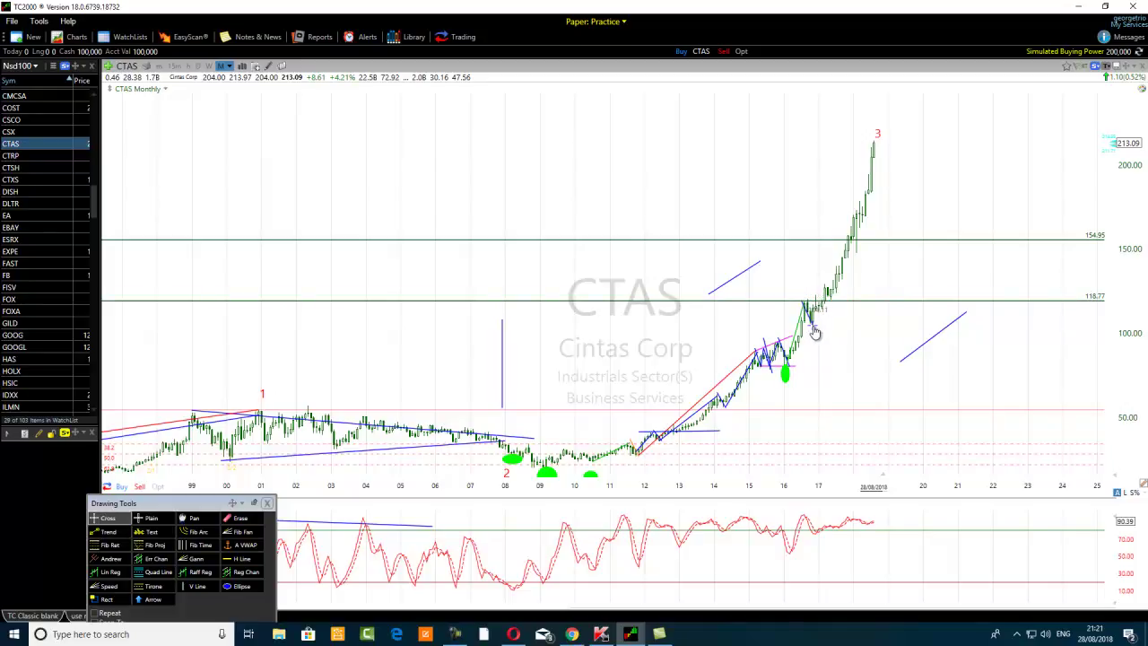
pyautogui.scroll(2, 726, 368)
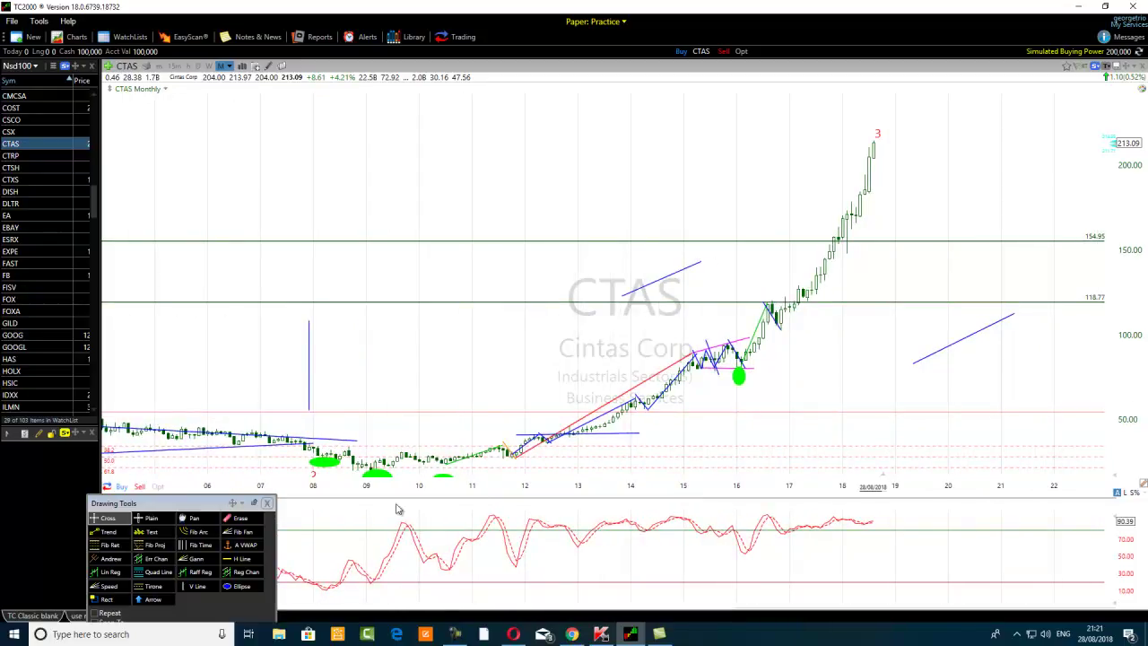
pyautogui.click(106, 532)
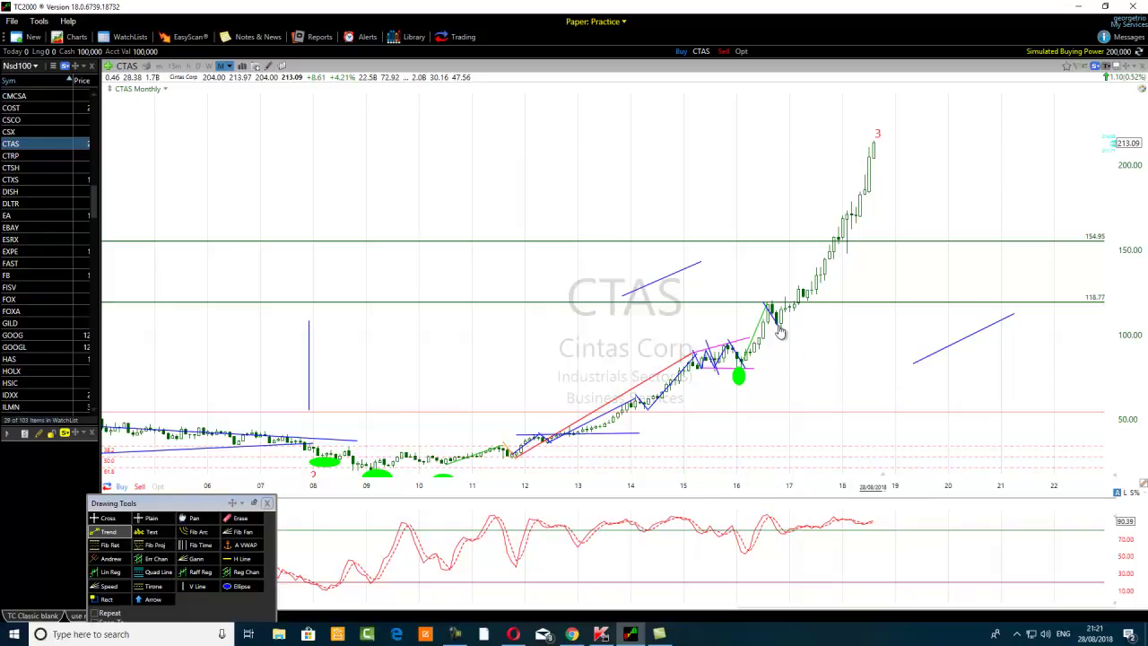
pyautogui.moveTo(779, 321)
pyautogui.mouseDown()
pyautogui.moveTo(835, 249)
pyautogui.moveTo(846, 210)
pyautogui.mouseUp()
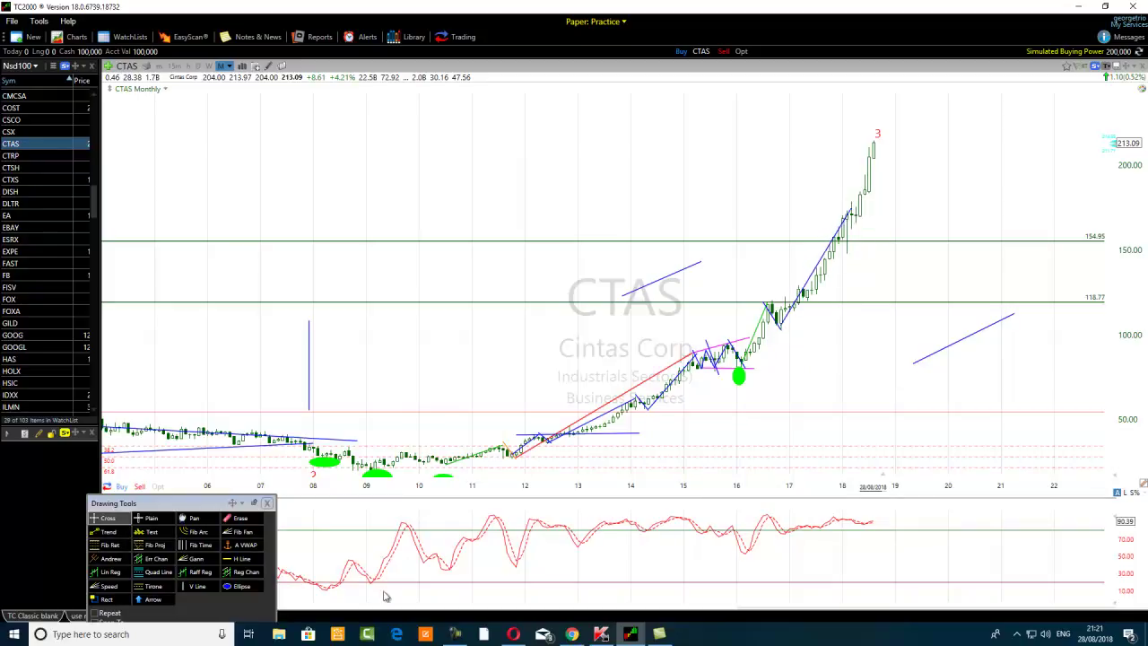
# Draw trend lines from the early-2018 high down to about 150, and from there up beside the wave 3 label
pyautogui.click(96, 535)
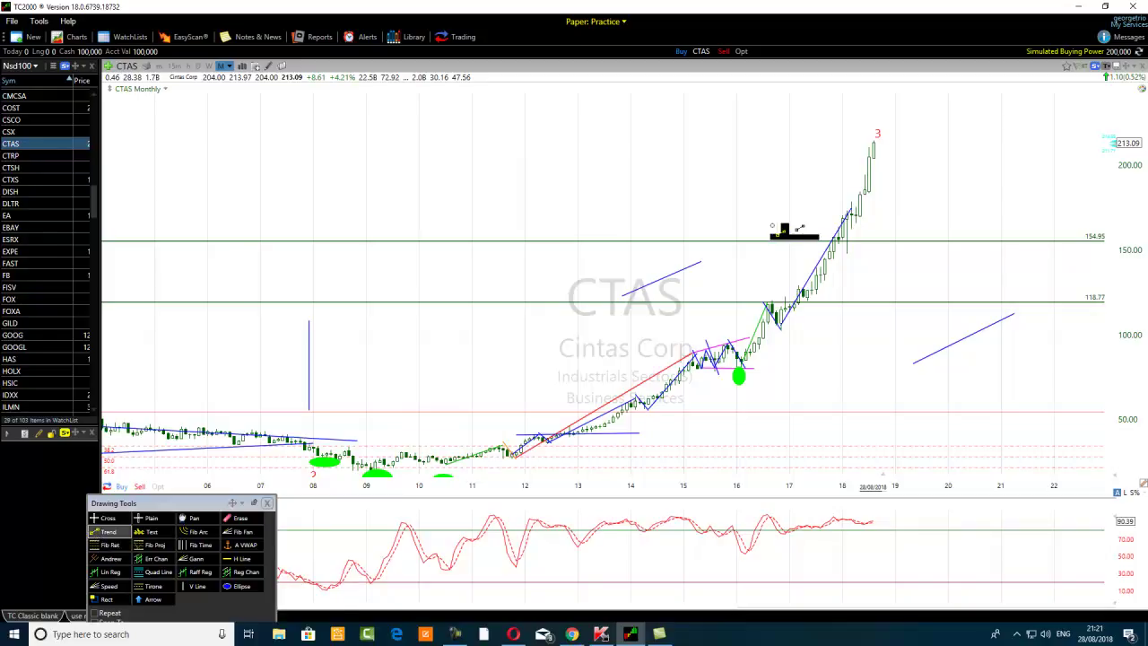
pyautogui.moveTo(850, 207); pyautogui.dragTo(860, 248)
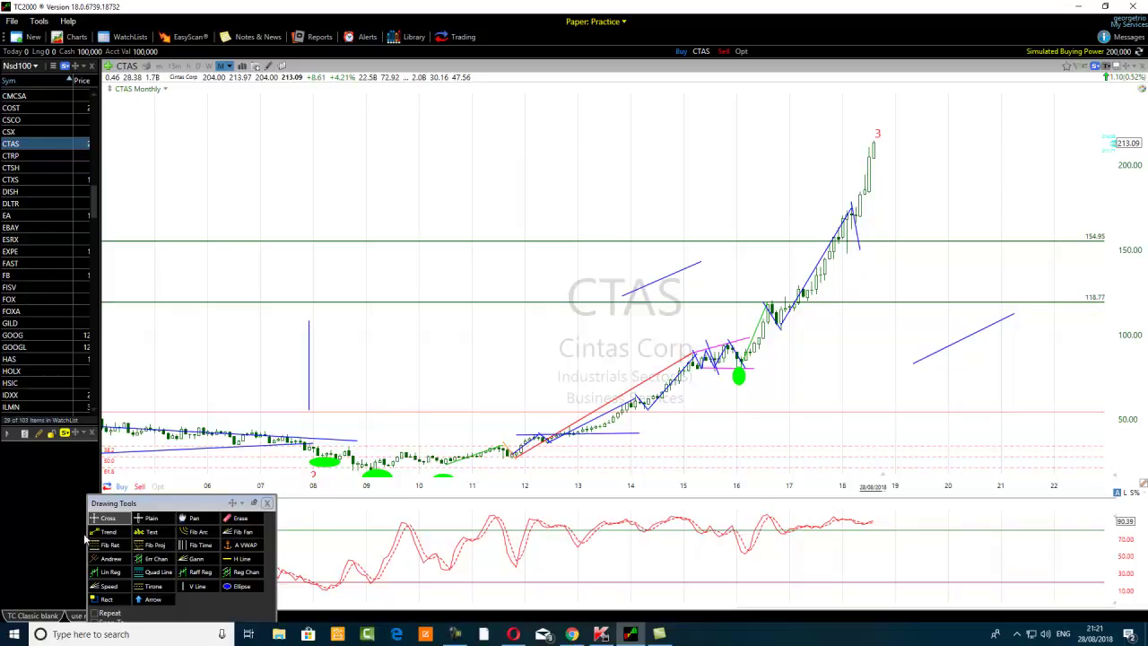
pyautogui.click(96, 533)
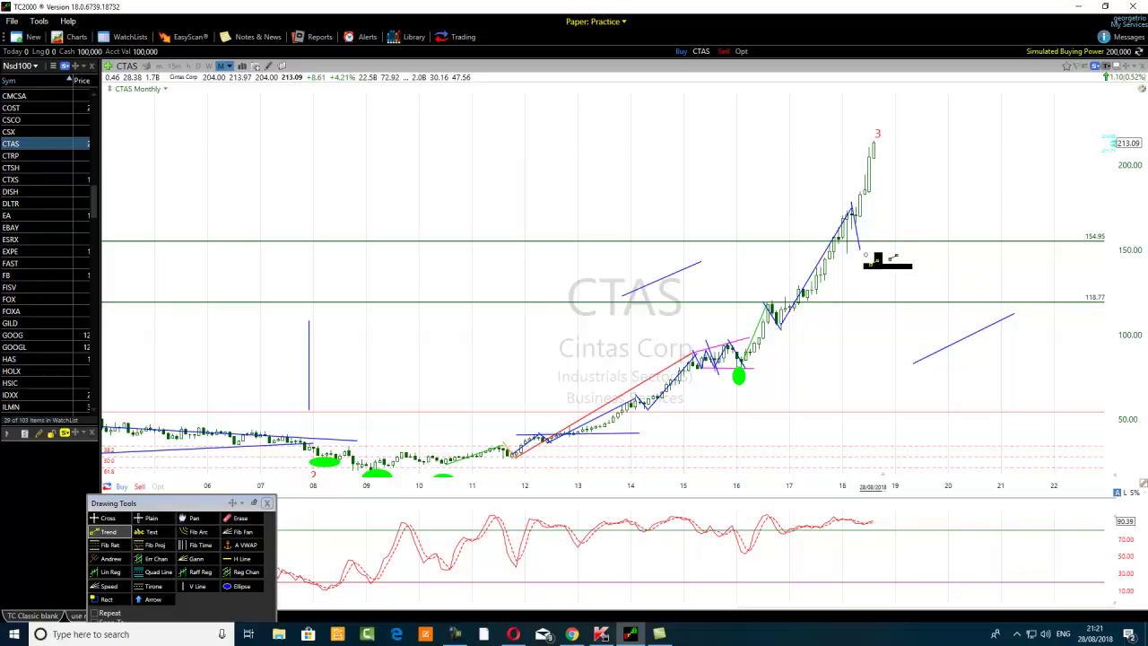
pyautogui.moveTo(858, 253); pyautogui.dragTo(890, 139)
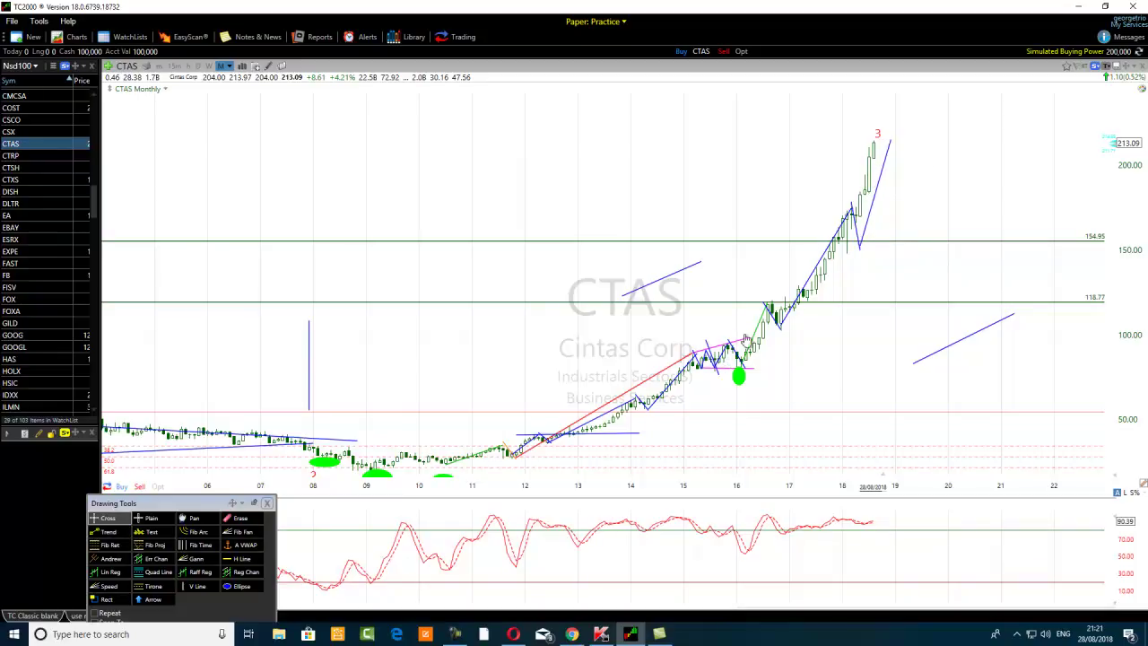
# Change the color of the short falling trend line after the 2016 peak to green
pyautogui.rightClick(772, 319)
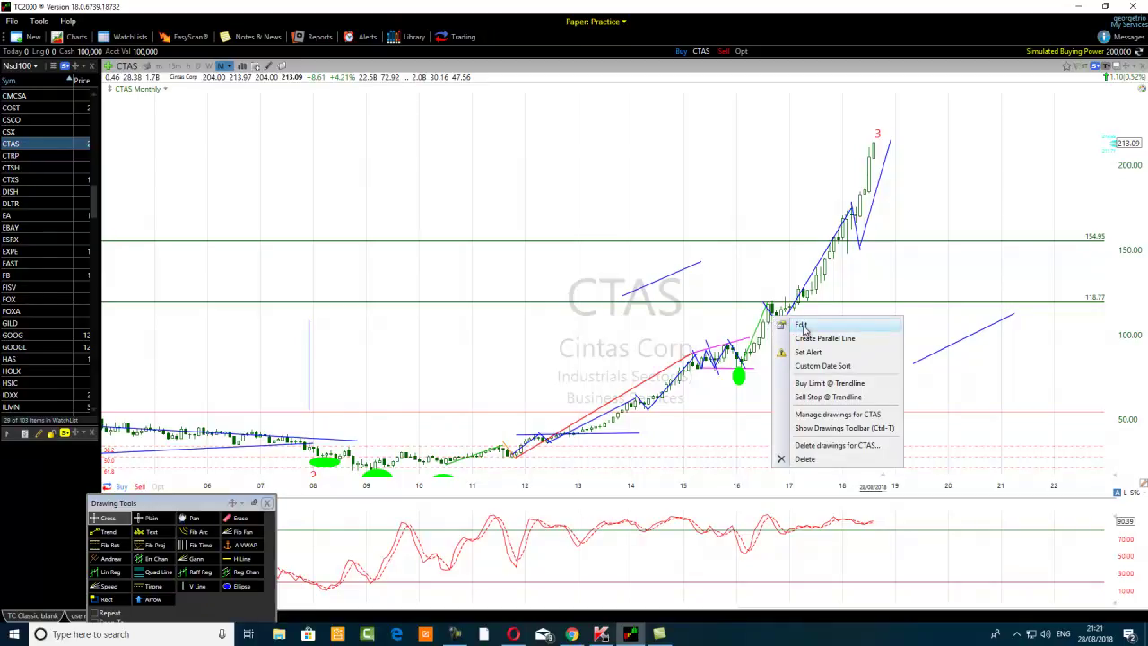
pyautogui.click(800, 326)
pyautogui.click(924, 357)
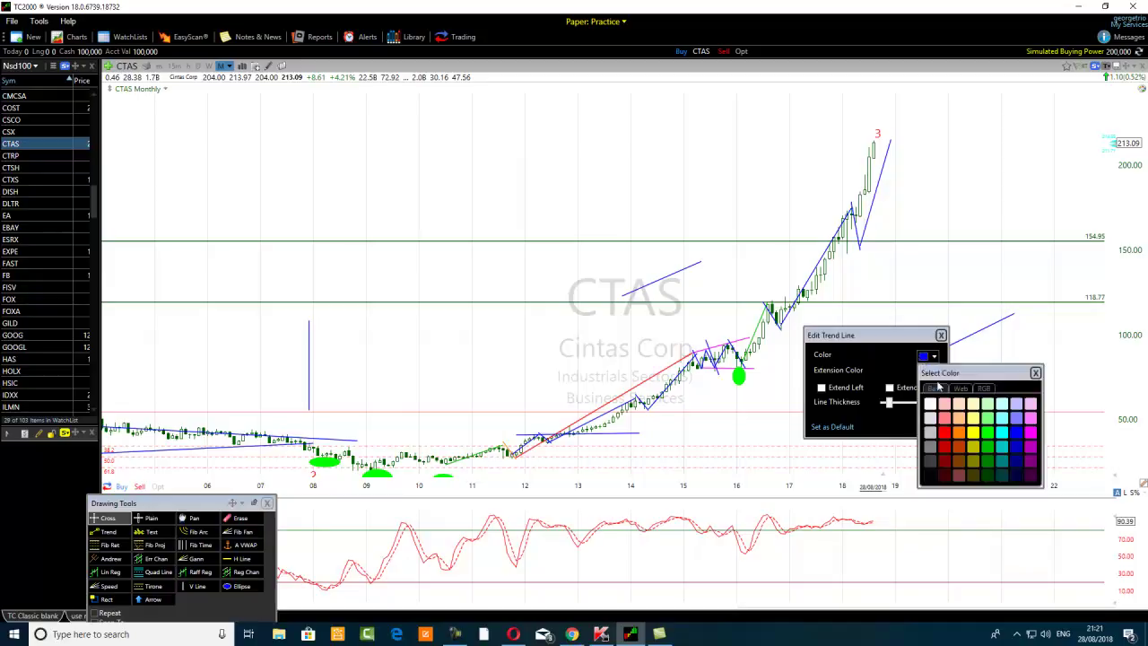
pyautogui.click(987, 433)
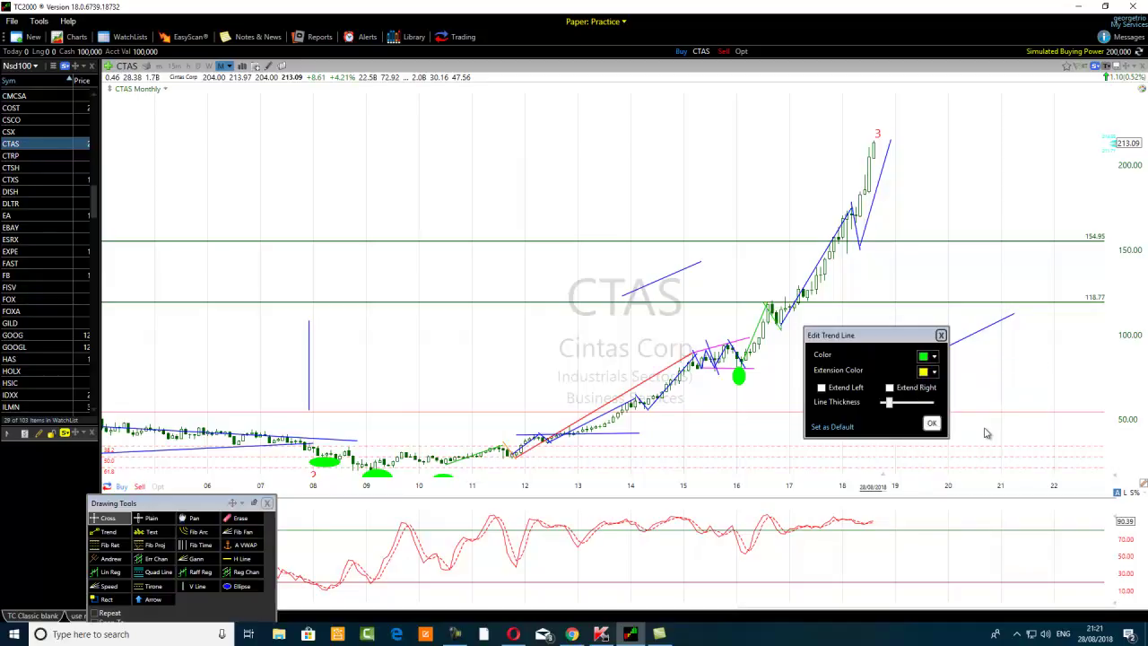
pyautogui.click(931, 423)
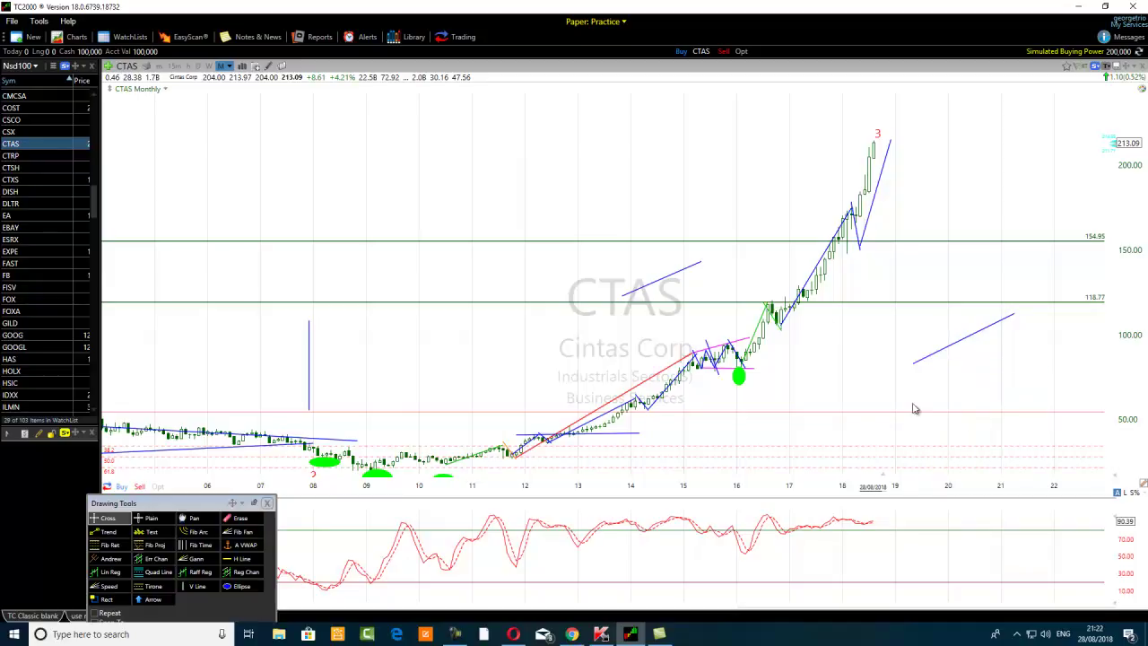
# Change the color of the long rising trend line from the late-2016 low to the early-2018 high to green
pyautogui.rightClick(818, 276)
pyautogui.click(846, 279)
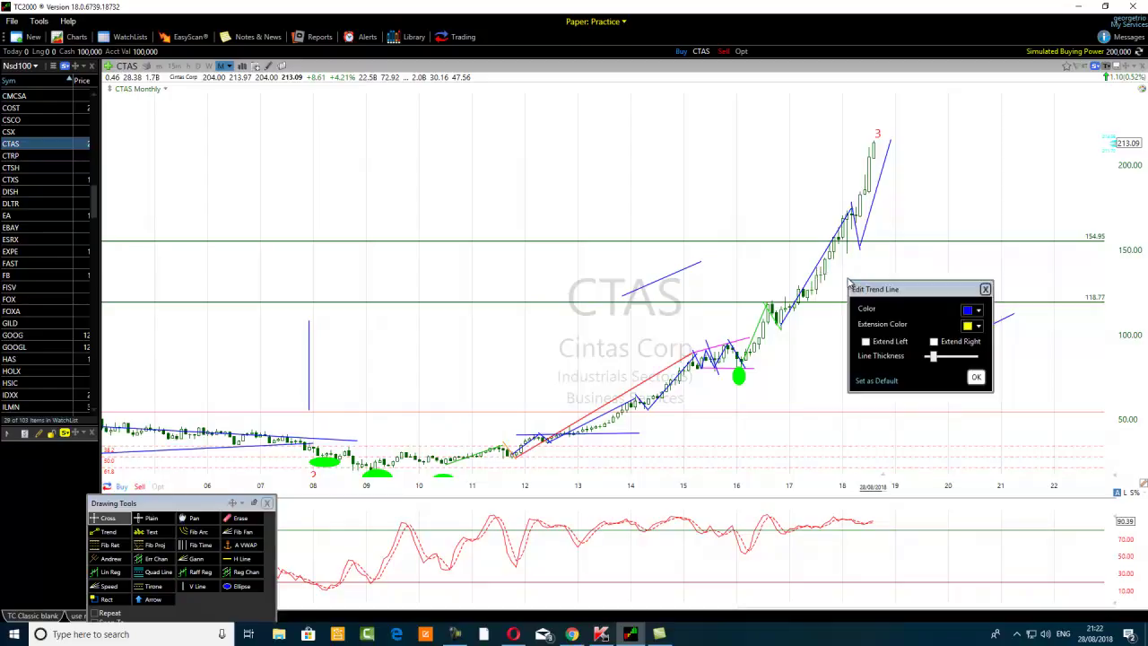
pyautogui.click(967, 311)
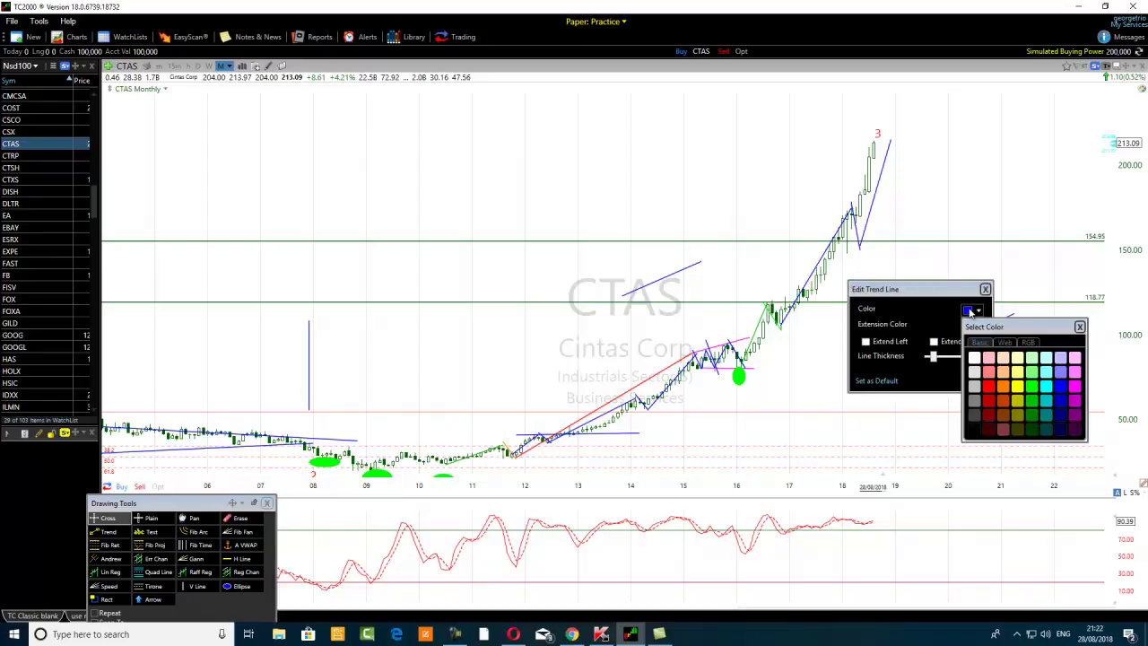
pyautogui.click(1032, 400)
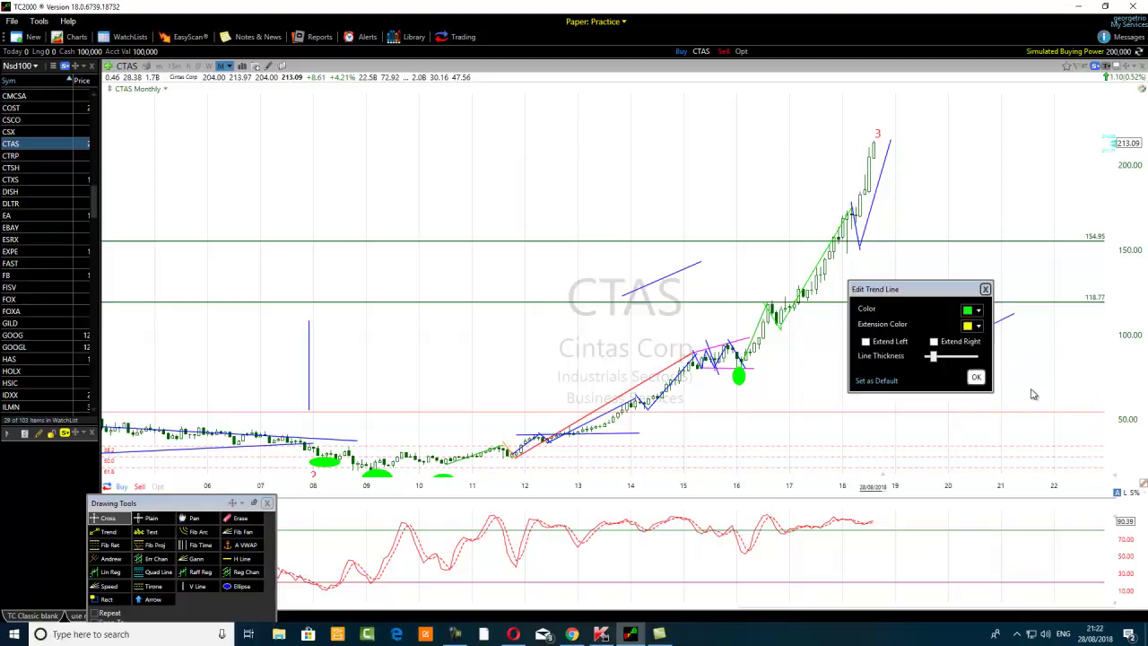
# Change the color of the short falling trend line at the early-2018 high to green
pyautogui.rightClick(857, 231)
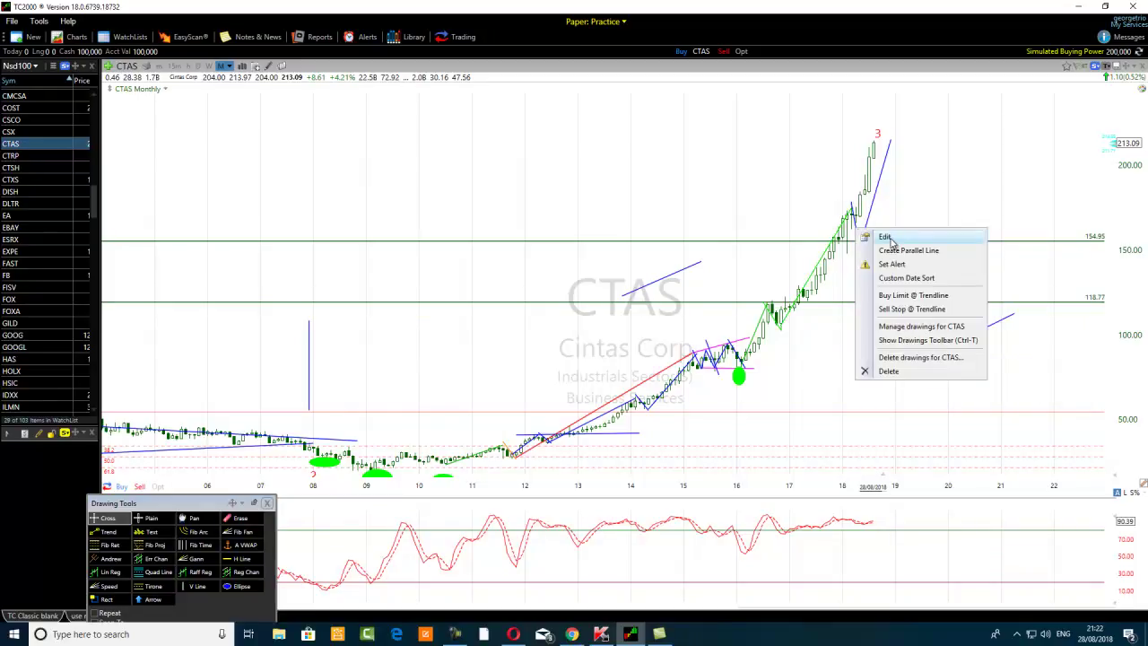
pyautogui.click(885, 238)
pyautogui.click(1013, 269)
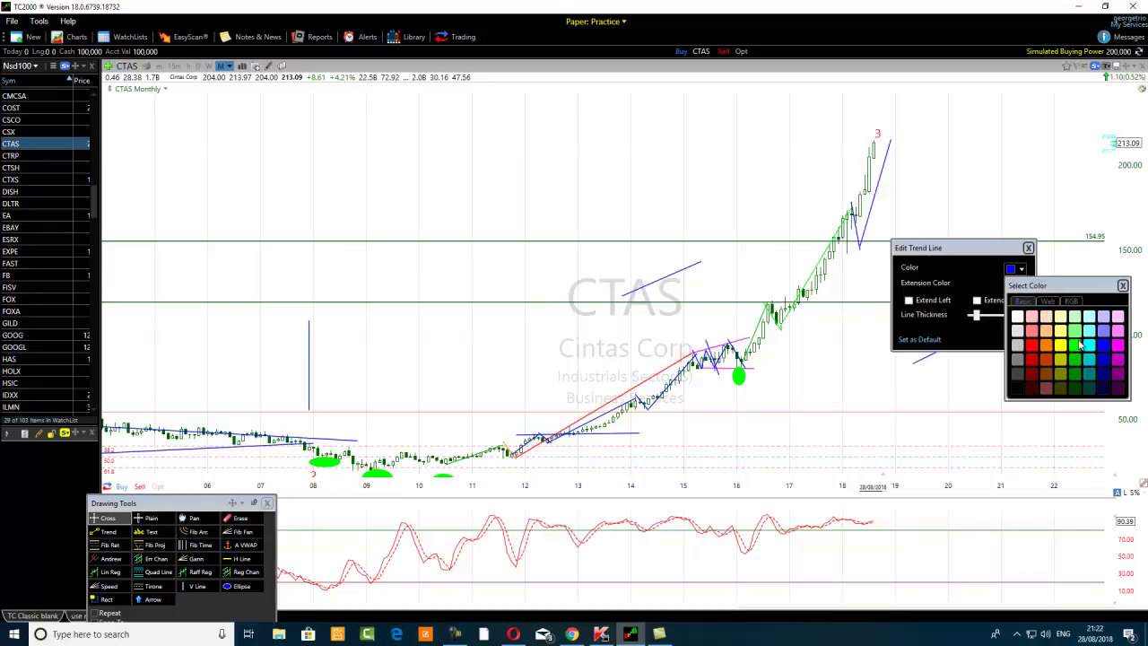
pyautogui.click(1072, 350)
pyautogui.click(1018, 336)
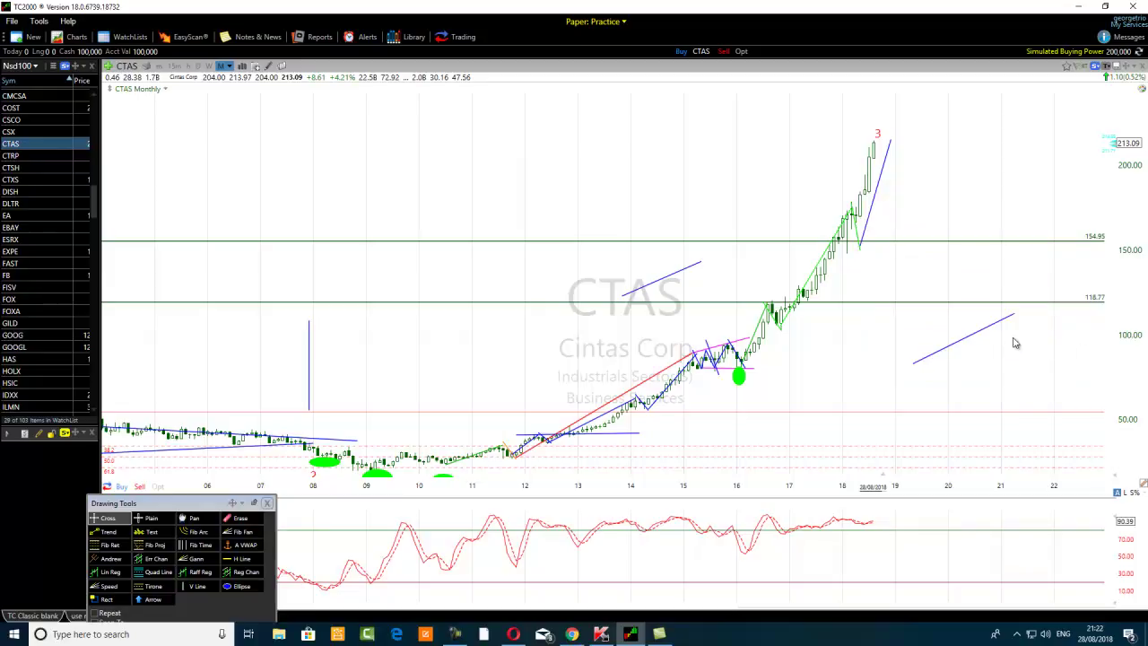
# Change the color of the last rising trend line, ending beside the wave 3 label, to green
pyautogui.rightClick(878, 195)
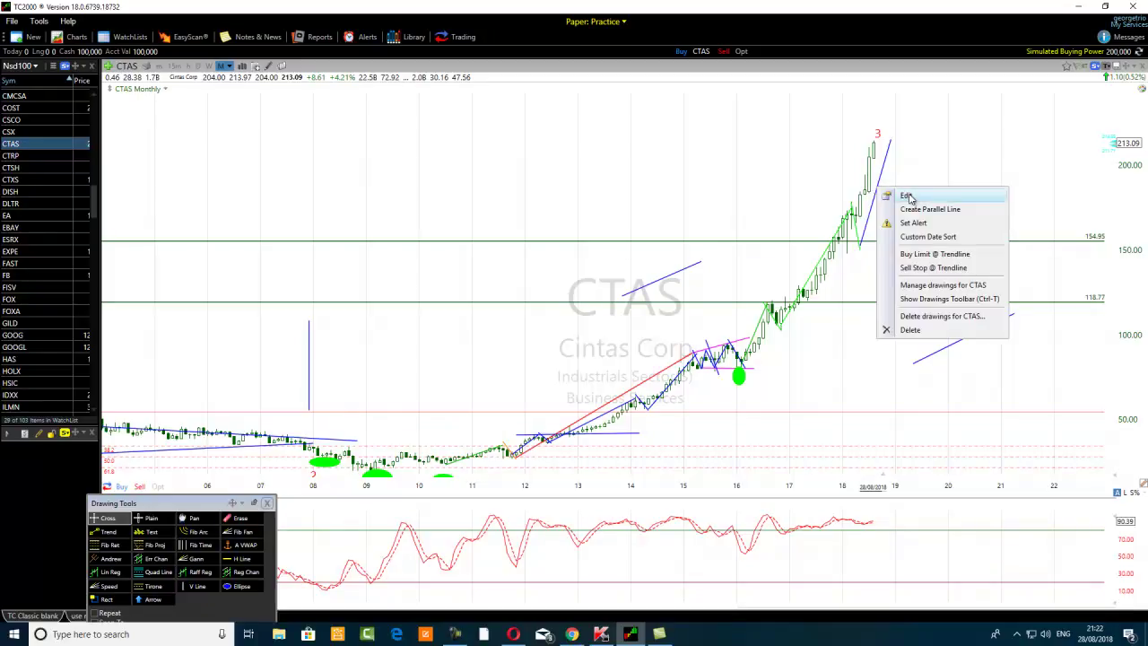
pyautogui.click(907, 195)
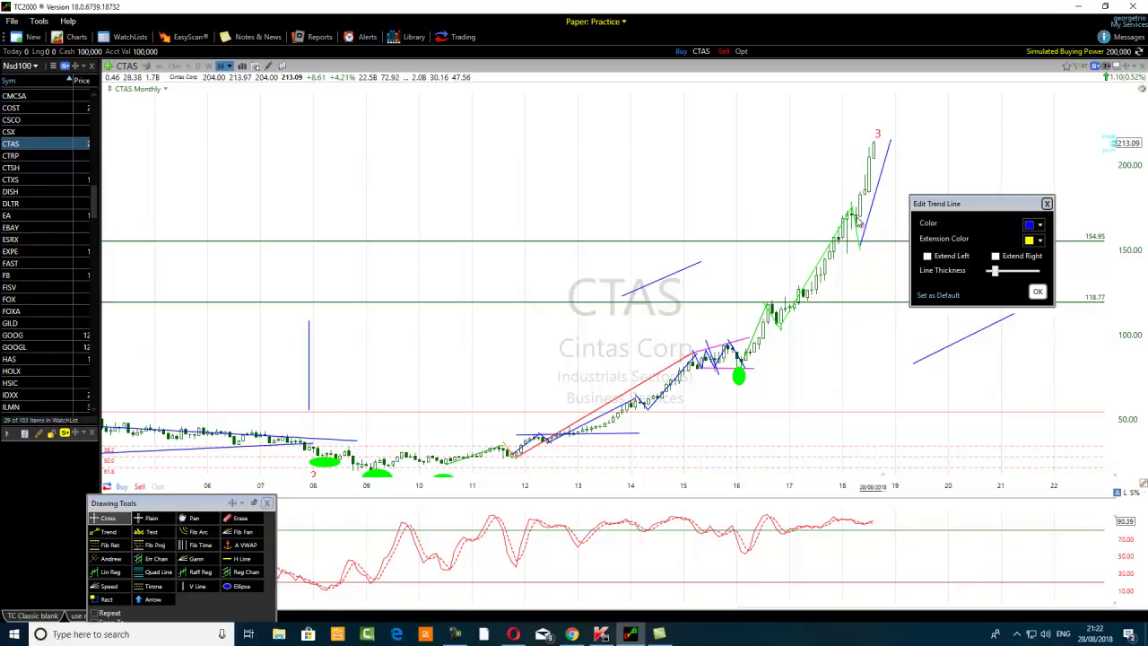
pyautogui.click(1031, 226)
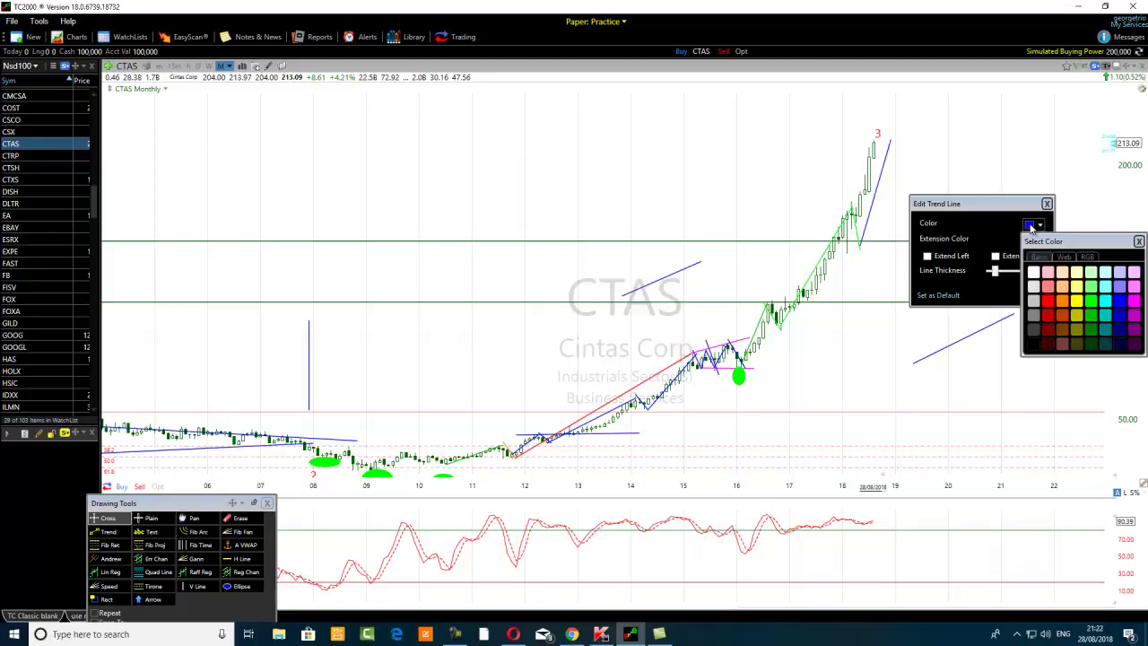
pyautogui.click(1095, 321)
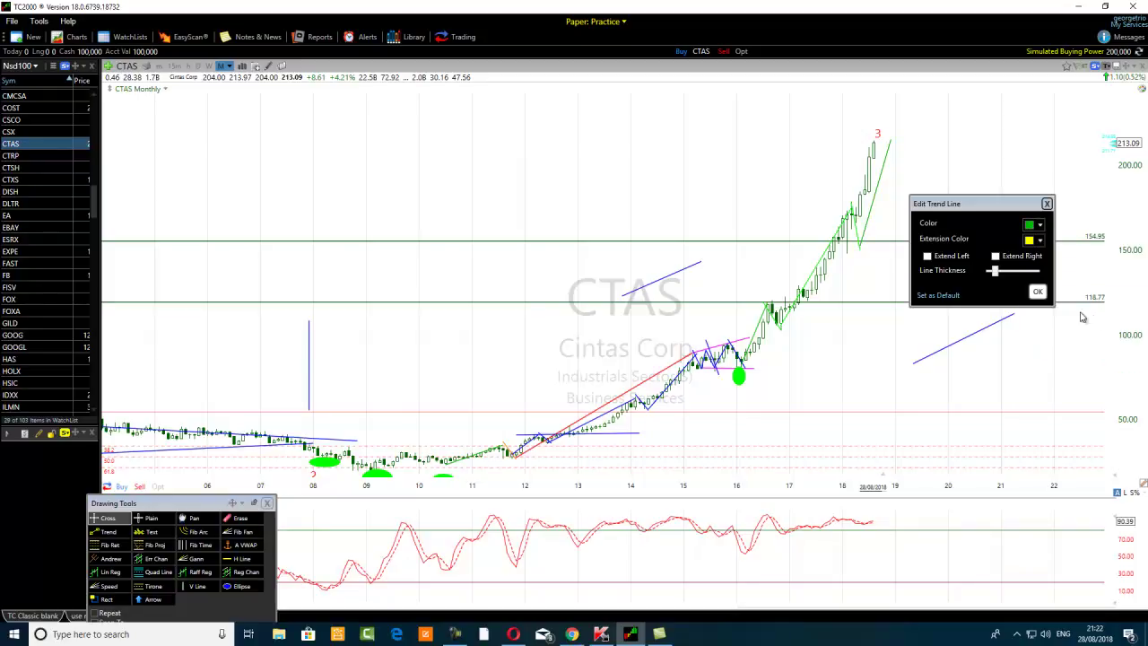
pyautogui.click(1036, 293)
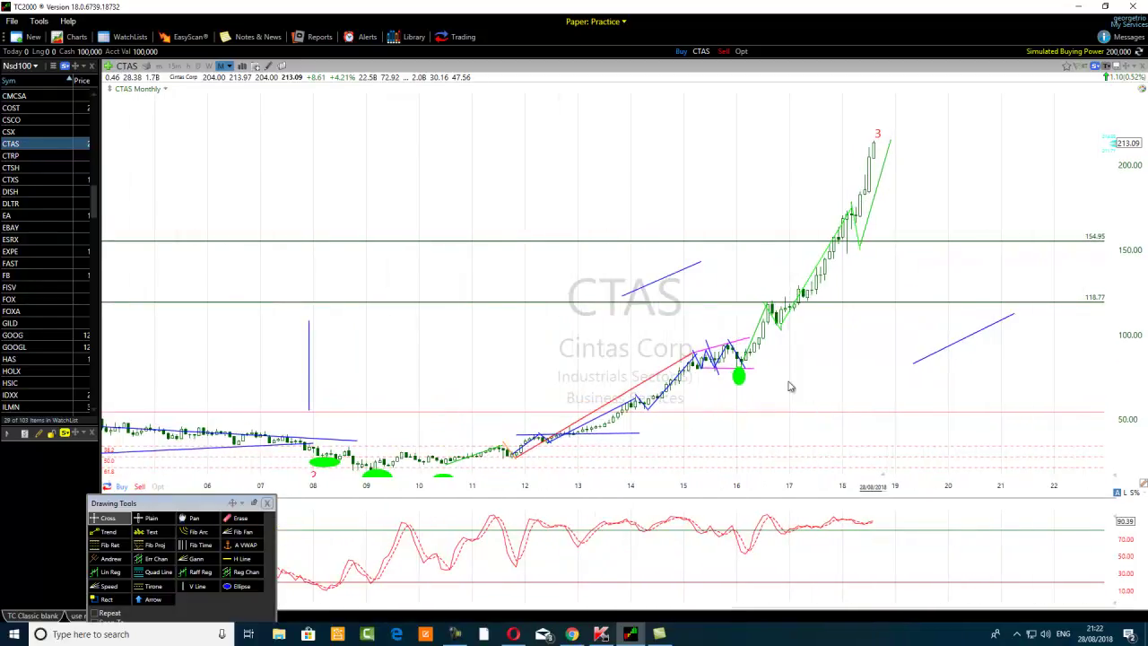
# Erase the two stray blue trend lines lying away from the price bars and the horizontal line at 154.95
pyautogui.click(235, 519)
pyautogui.click(655, 280)
pyautogui.scroll(-1, 599, 414)
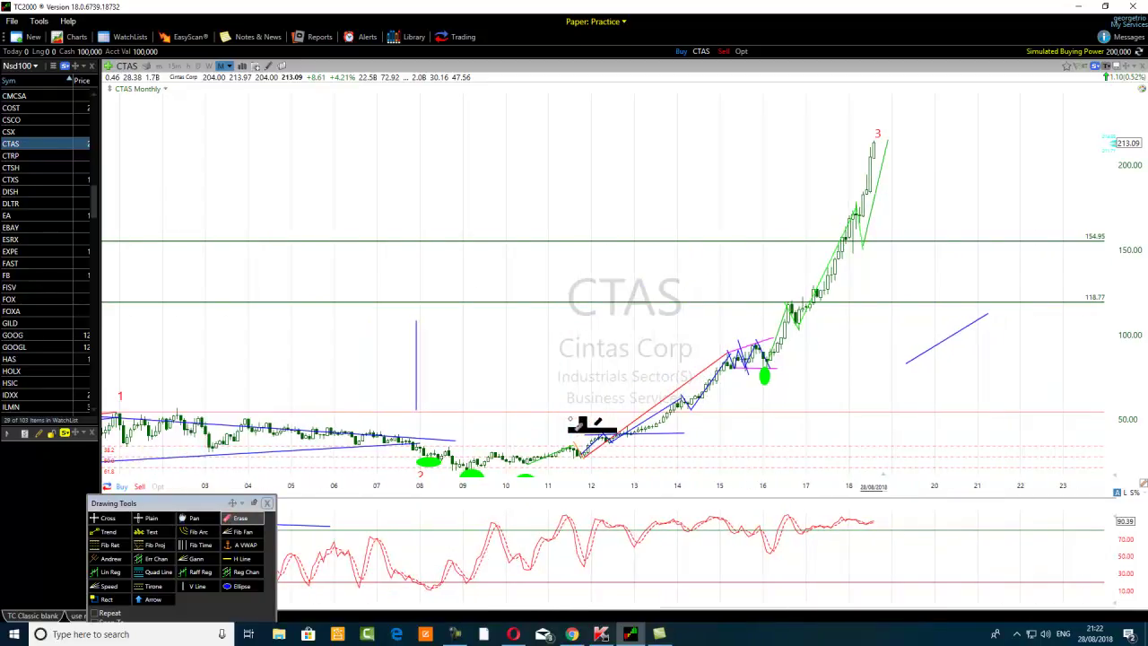
pyautogui.scroll(-2, 592, 431)
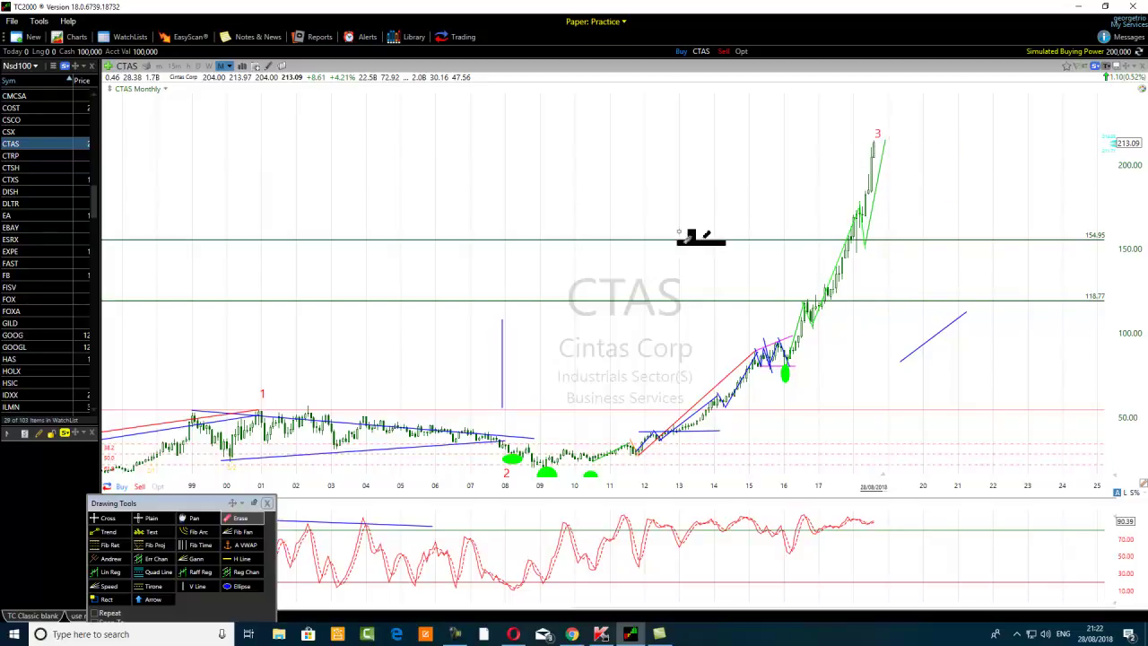
pyautogui.scroll(-2, 570, 340)
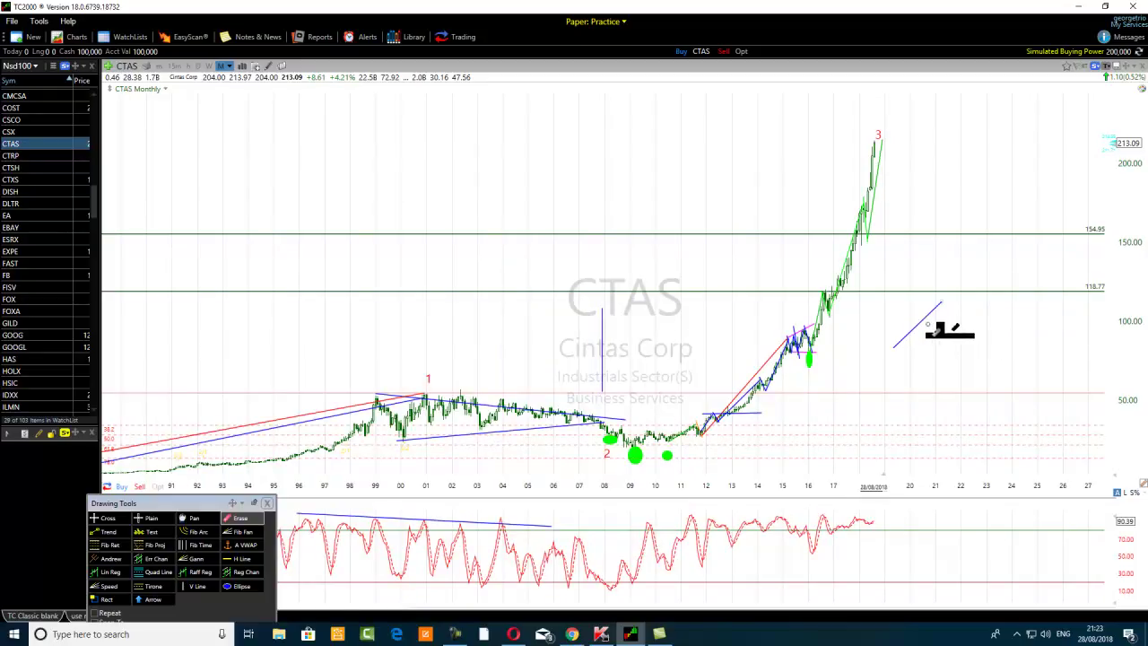
pyautogui.click(899, 339)
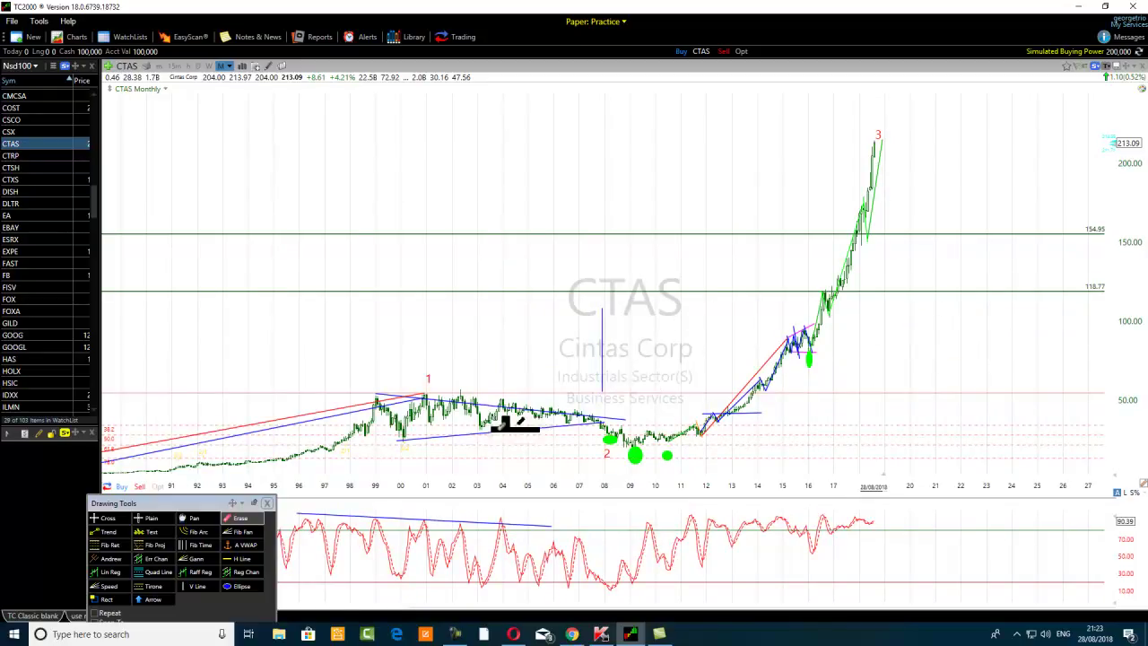
pyautogui.scroll(-1, 484, 339)
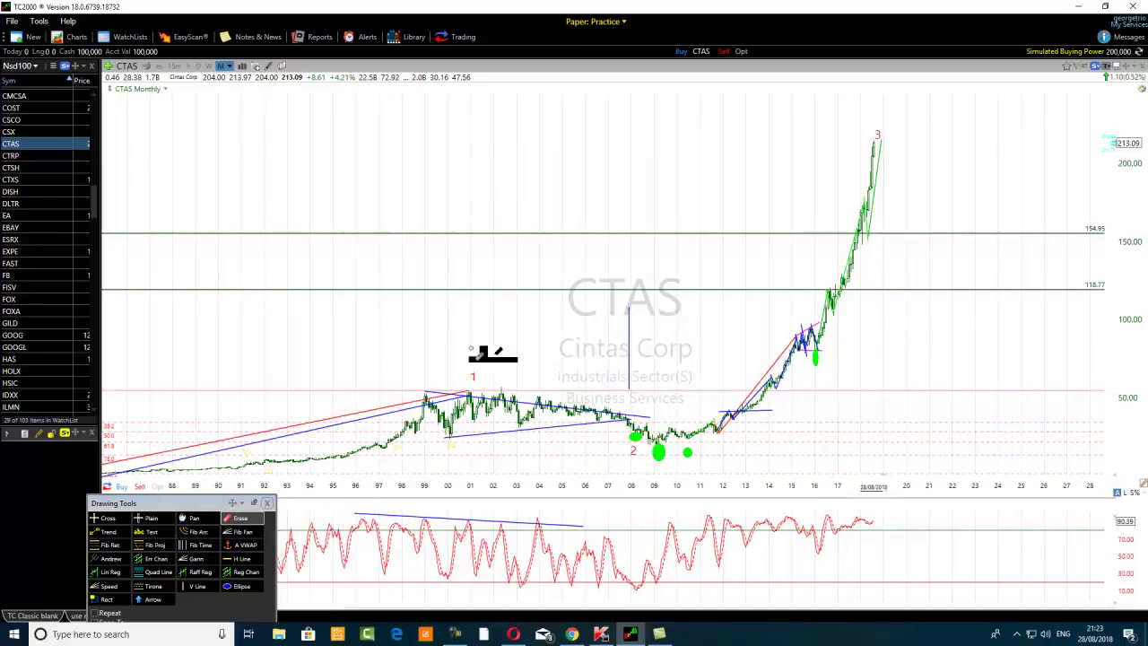
pyautogui.click(508, 231)
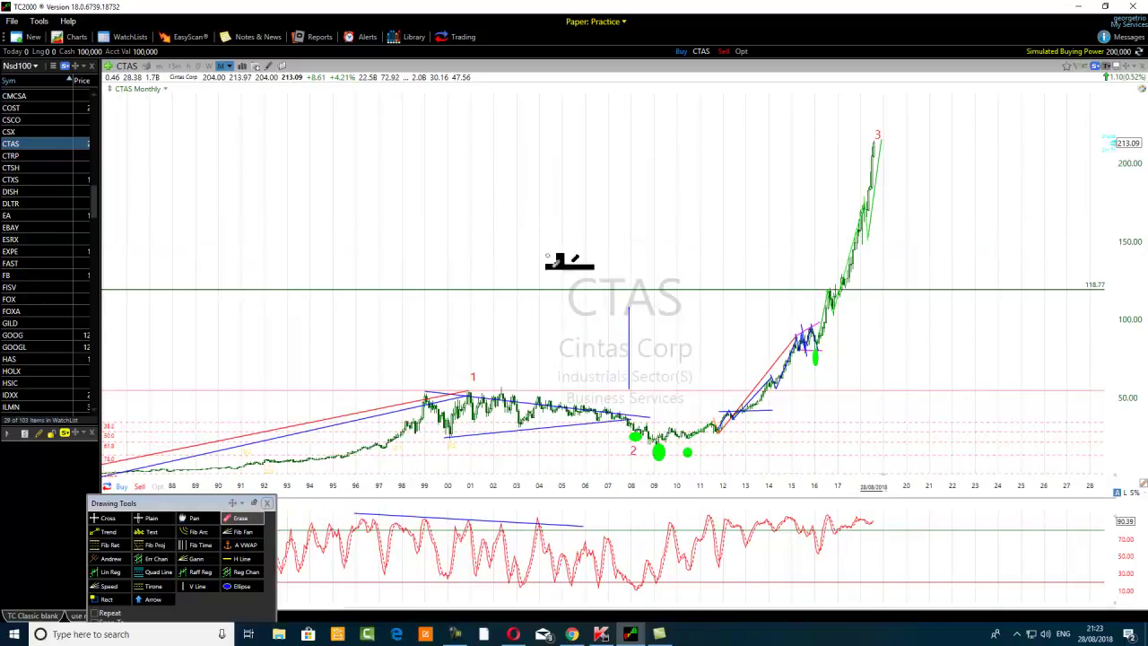
# Examine the monthly price history from the 1980s through waves 1 and 2 to the wave 3 high
pyautogui.scroll(-1, 423, 413)
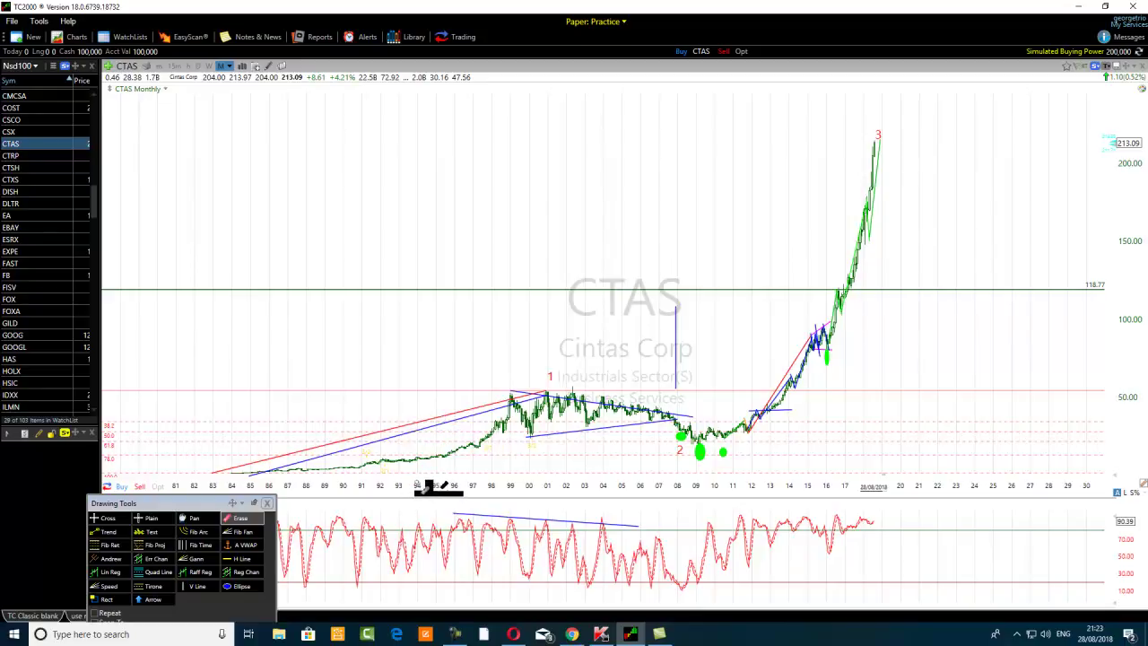
pyautogui.scroll(2, 524, 460)
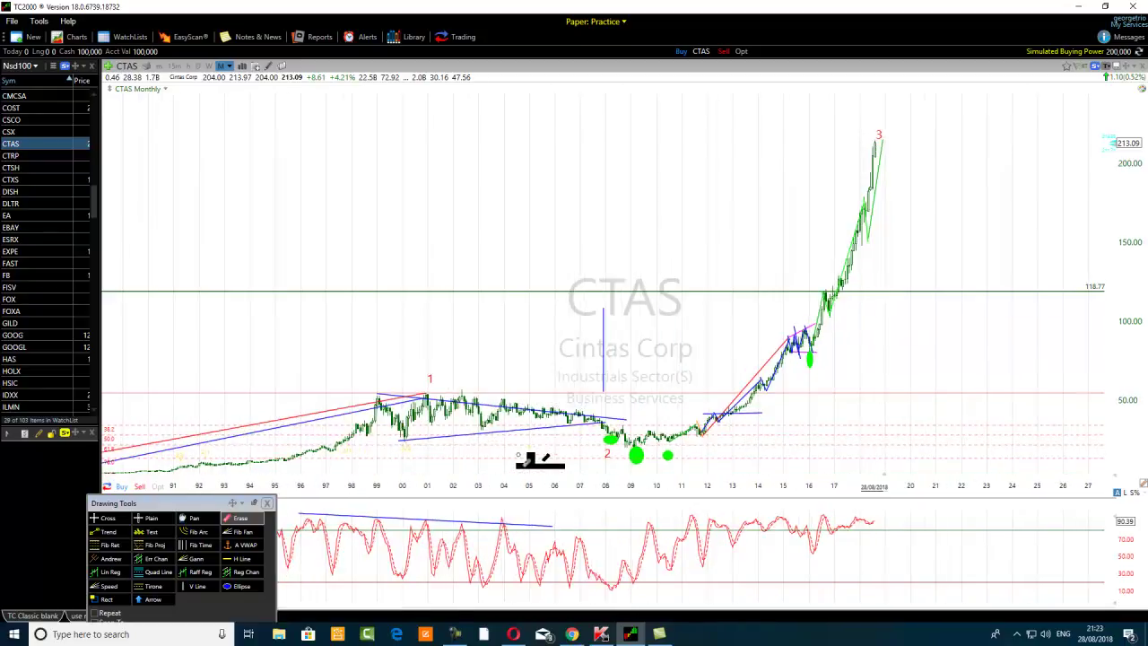
pyautogui.scroll(-2, 547, 463)
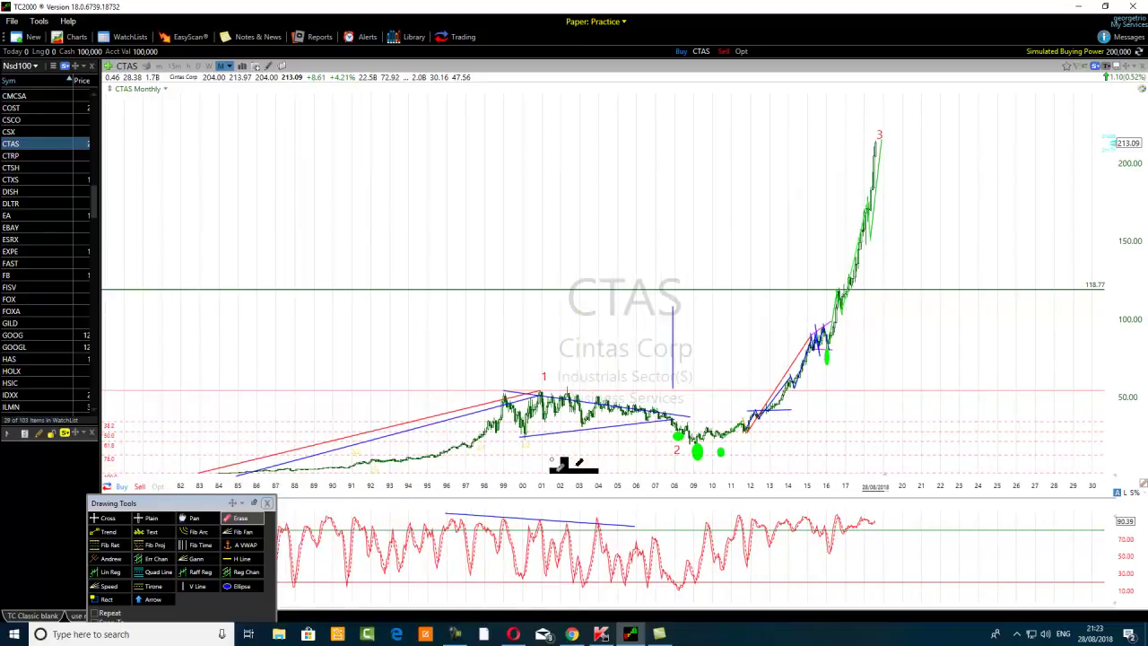
pyautogui.scroll(3, 560, 465)
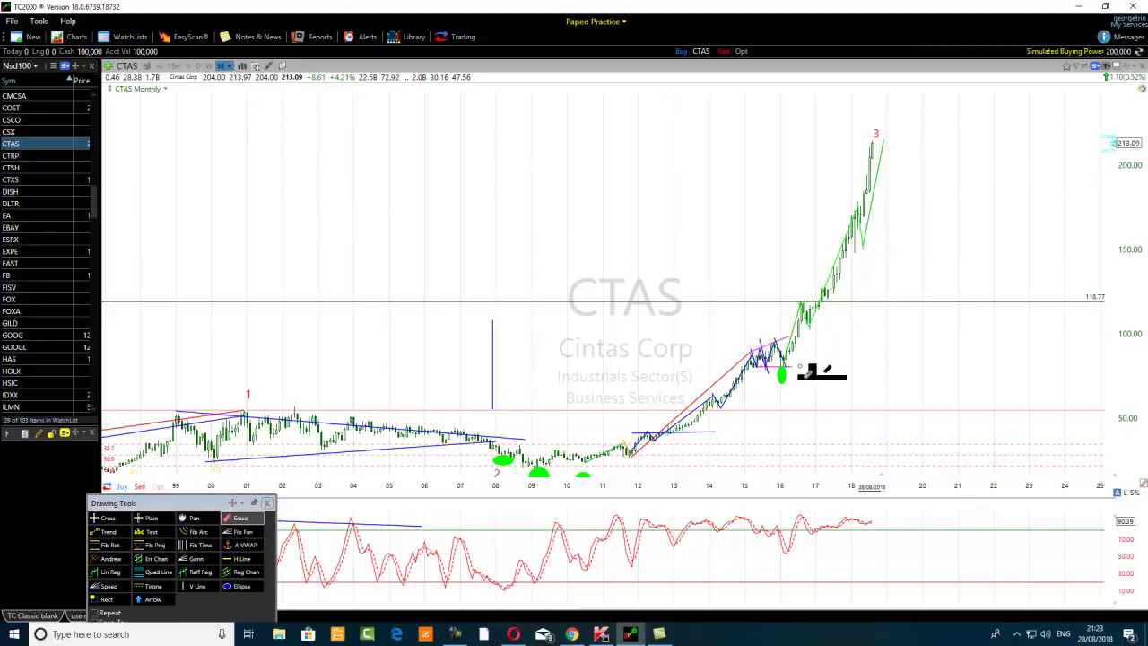
pyautogui.scroll(-1, 459, 393)
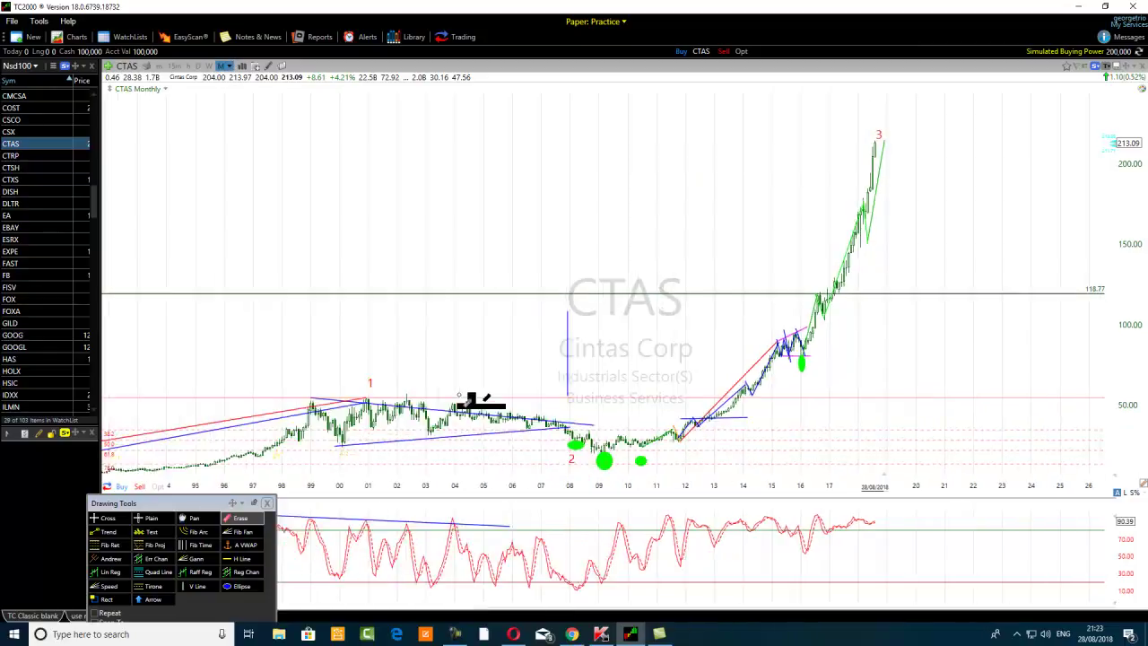
pyautogui.scroll(-1, 460, 394)
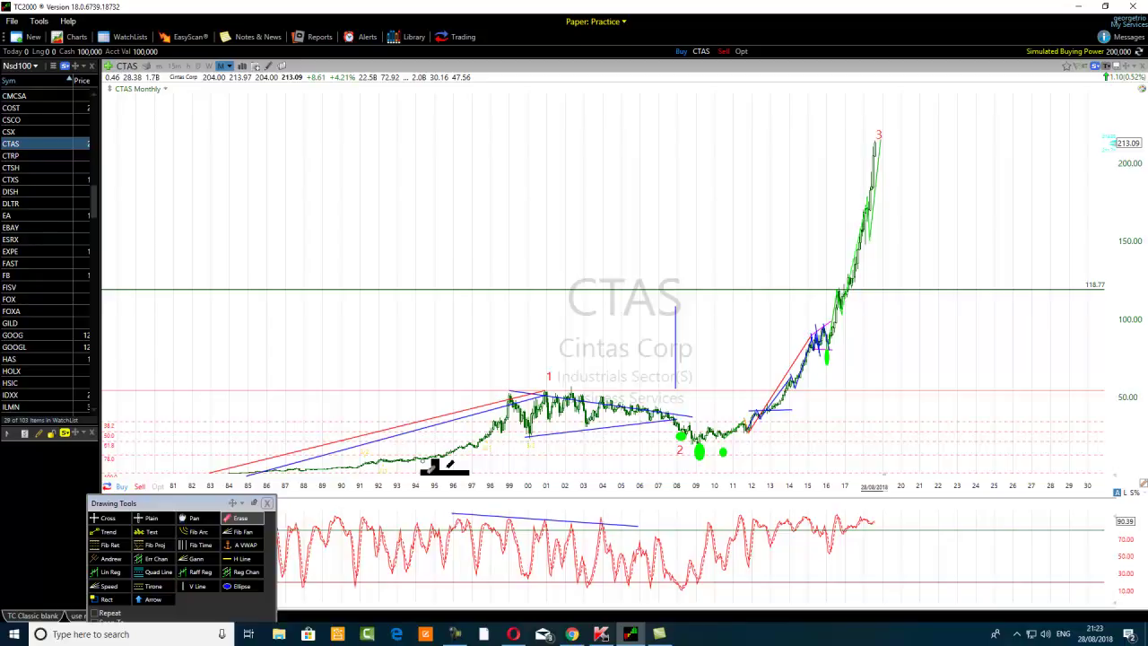
# Draw a green ellipse just above the 118.77 horizontal line at the 2016 peak
pyautogui.scroll(2, 825, 325)
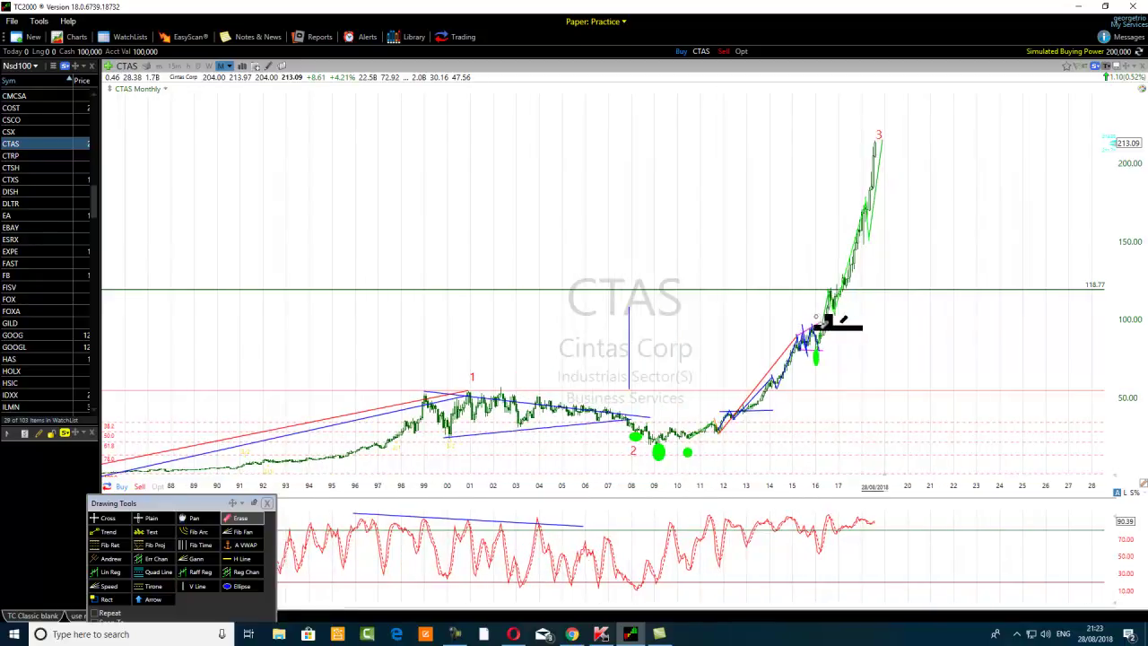
pyautogui.scroll(2, 838, 323)
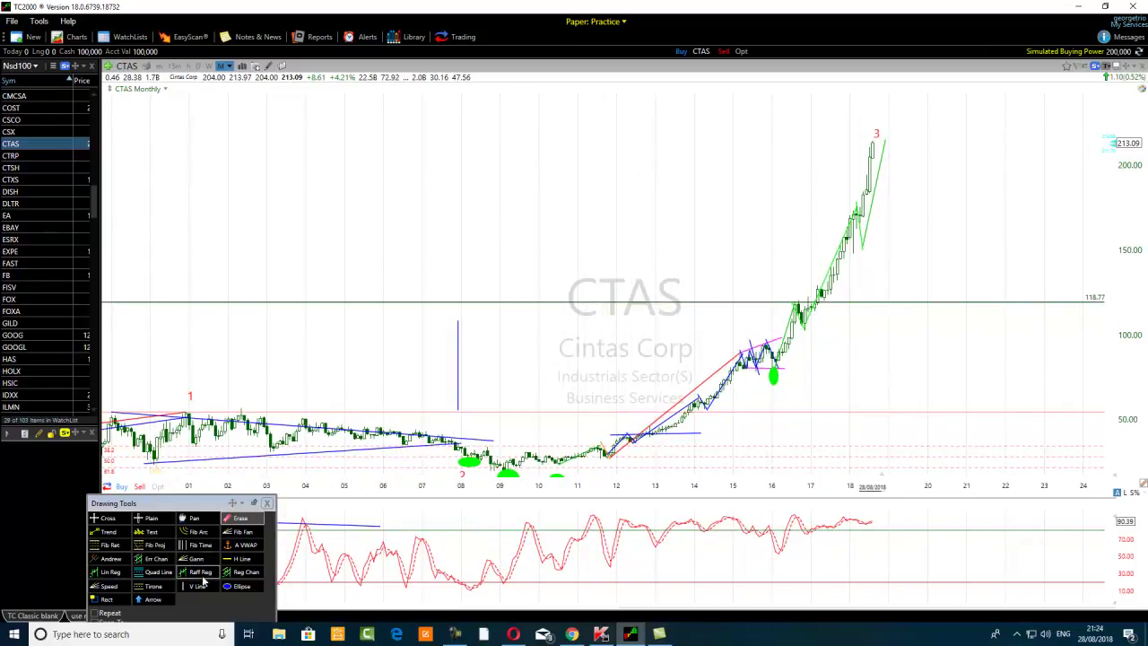
pyautogui.click(238, 586)
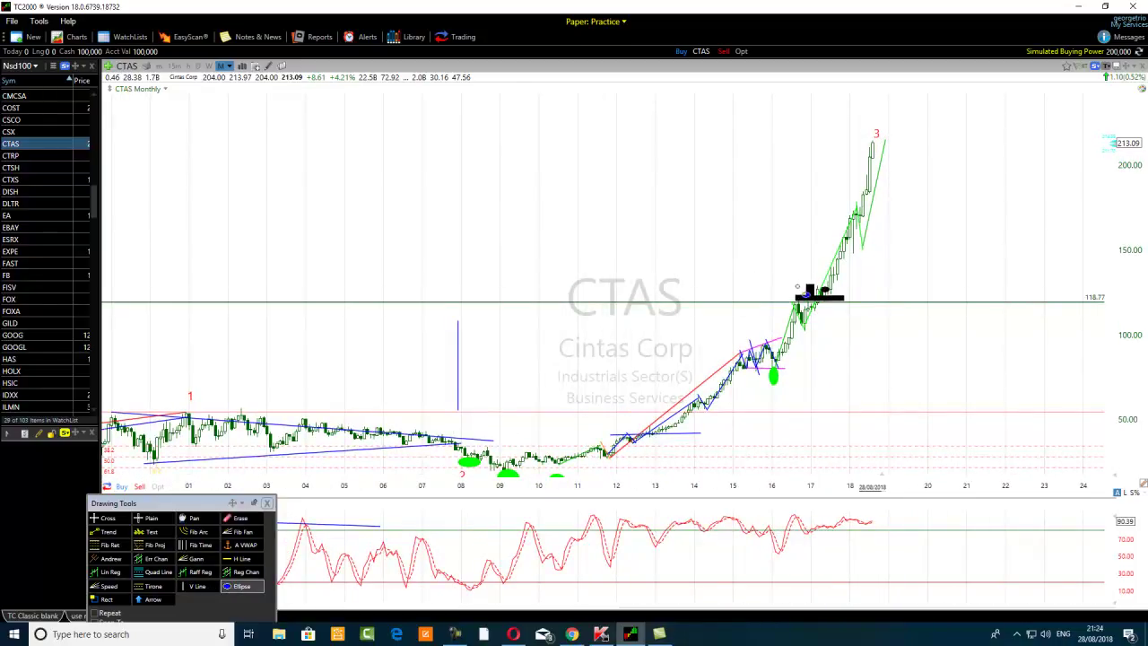
pyautogui.moveTo(798, 284); pyautogui.dragTo(762, 302)
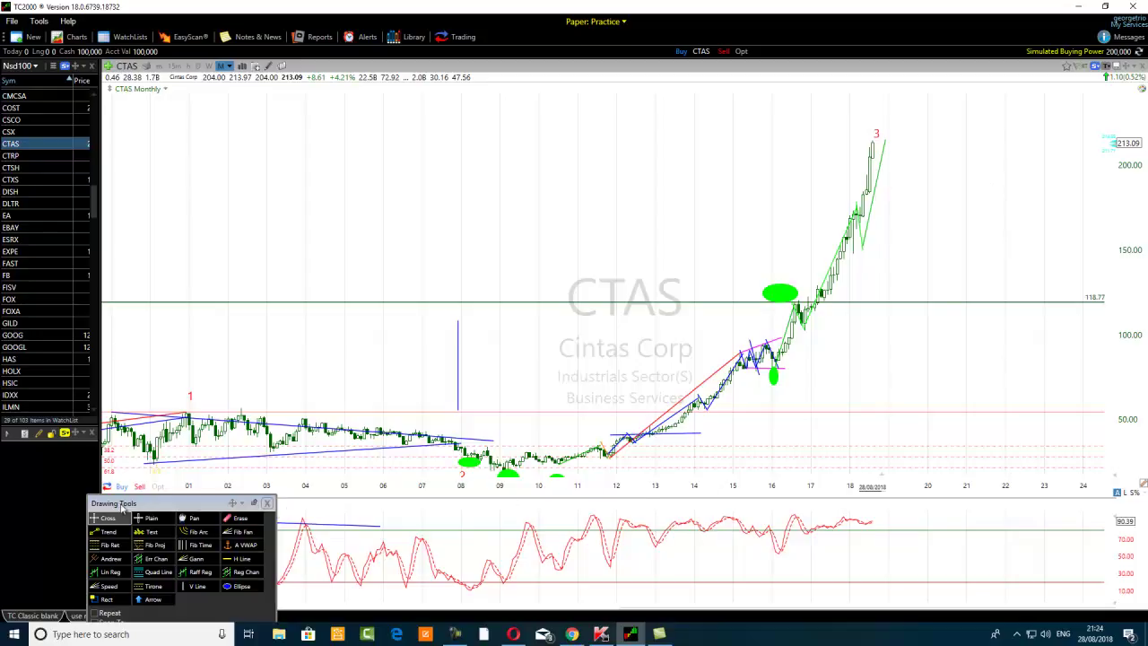
# Draw a rising channel with one trend line along the late-2011 and early-2016 lows and a parallel one along the 2015 highs
pyautogui.click(104, 533)
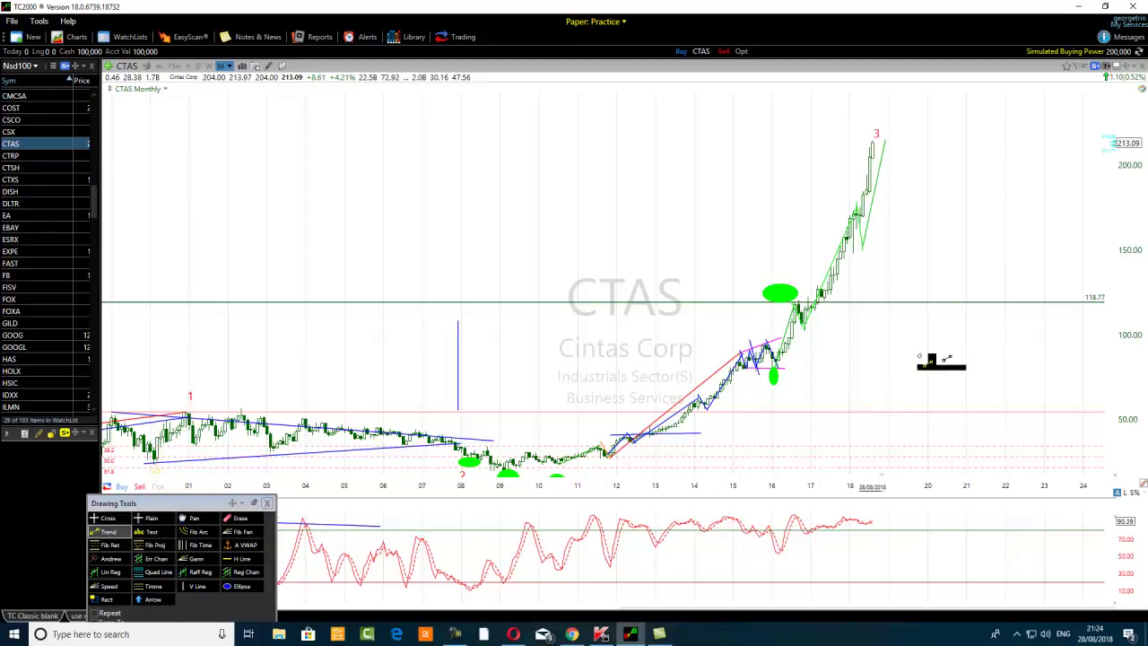
pyautogui.moveTo(608, 460)
pyautogui.mouseDown()
pyautogui.moveTo(745, 341)
pyautogui.moveTo(875, 323)
pyautogui.moveTo(984, 278)
pyautogui.moveTo(1059, 224)
pyautogui.mouseUp()
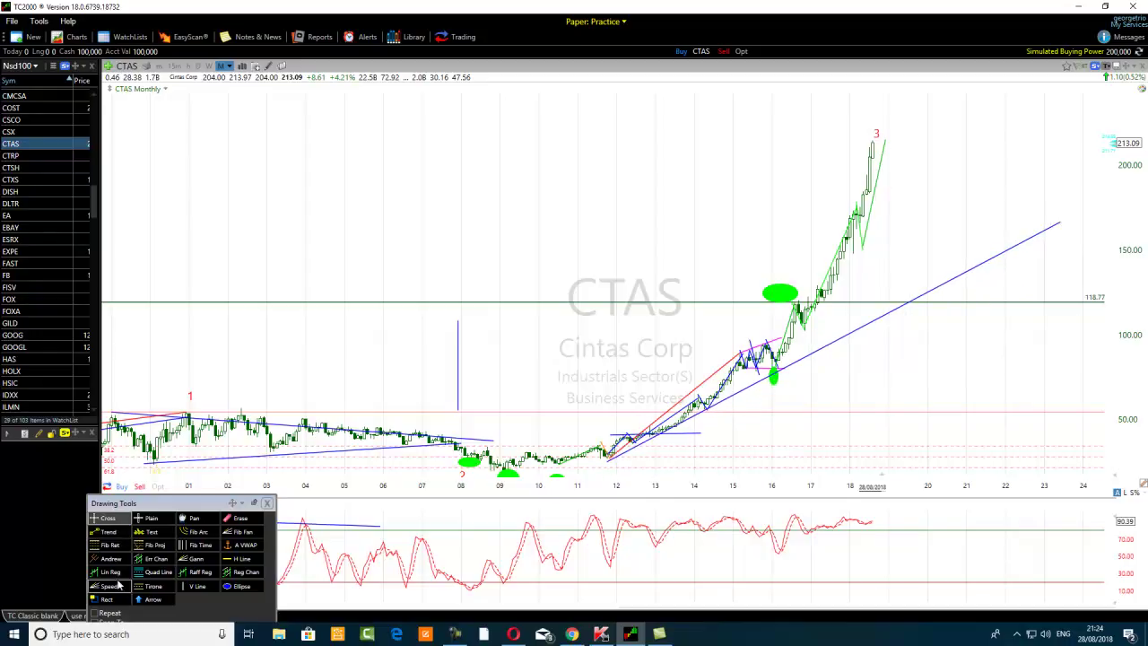
pyautogui.click(95, 532)
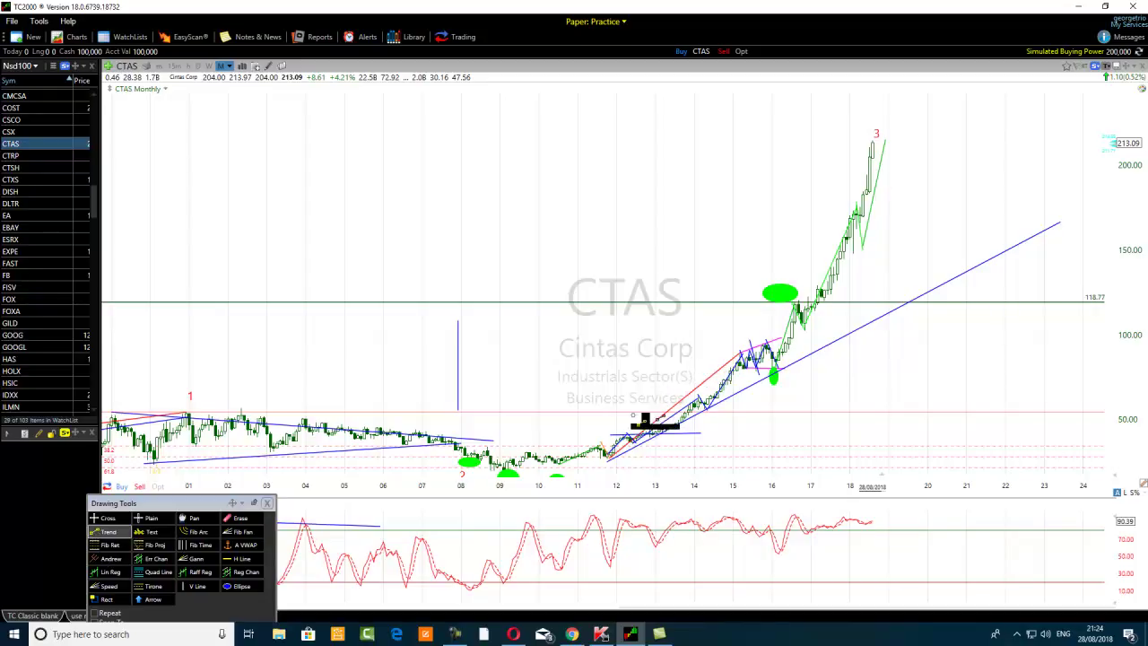
pyautogui.moveTo(639, 399)
pyautogui.mouseDown()
pyautogui.moveTo(1031, 208)
pyautogui.moveTo(1021, 208)
pyautogui.mouseUp()
pyautogui.moveTo(639, 398); pyautogui.dragTo(631, 421)
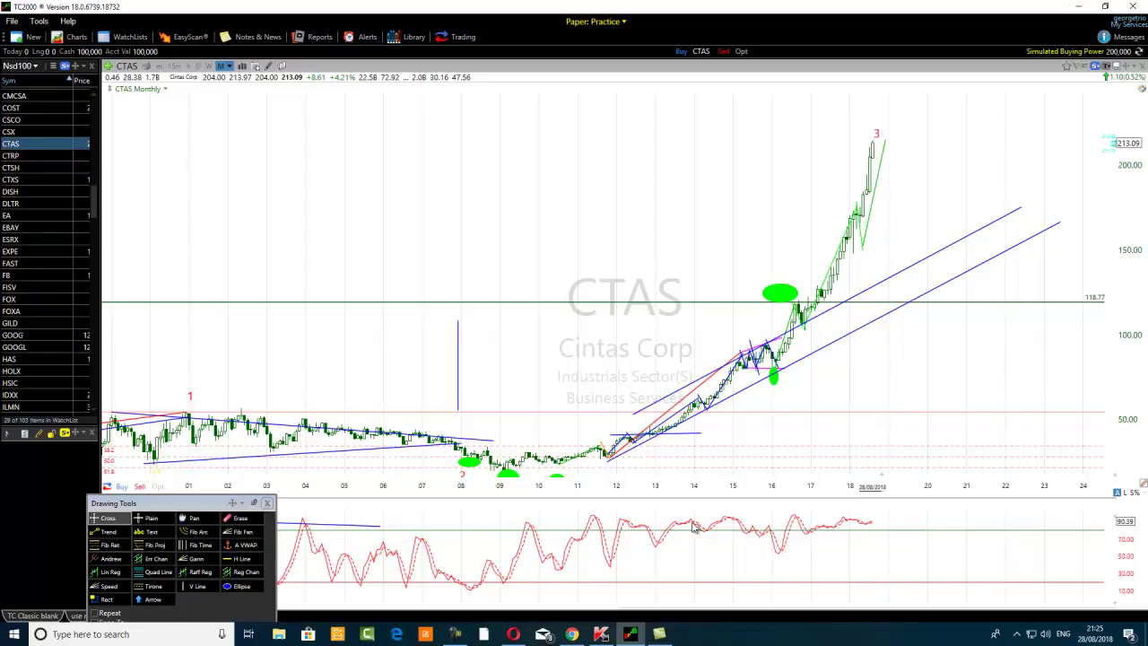
# Examine how price behaves around the channel, the 2016 peak and the 118.77 line up to the wave 3 high
pyautogui.scroll(2, 668, 523)
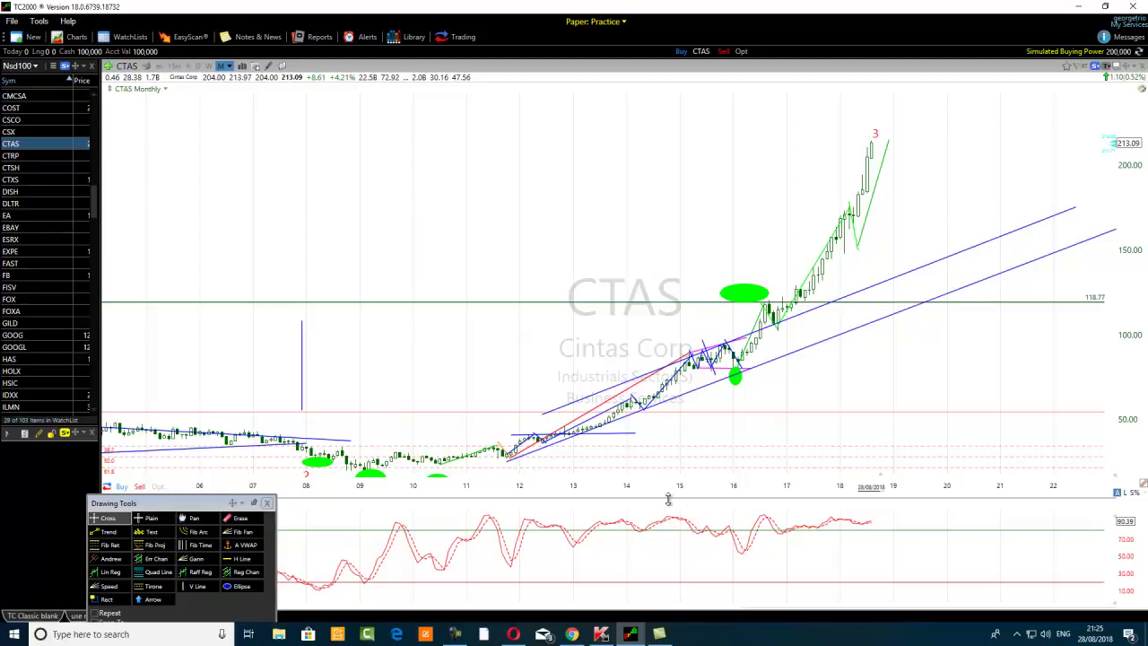
pyautogui.scroll(-2, 387, 403)
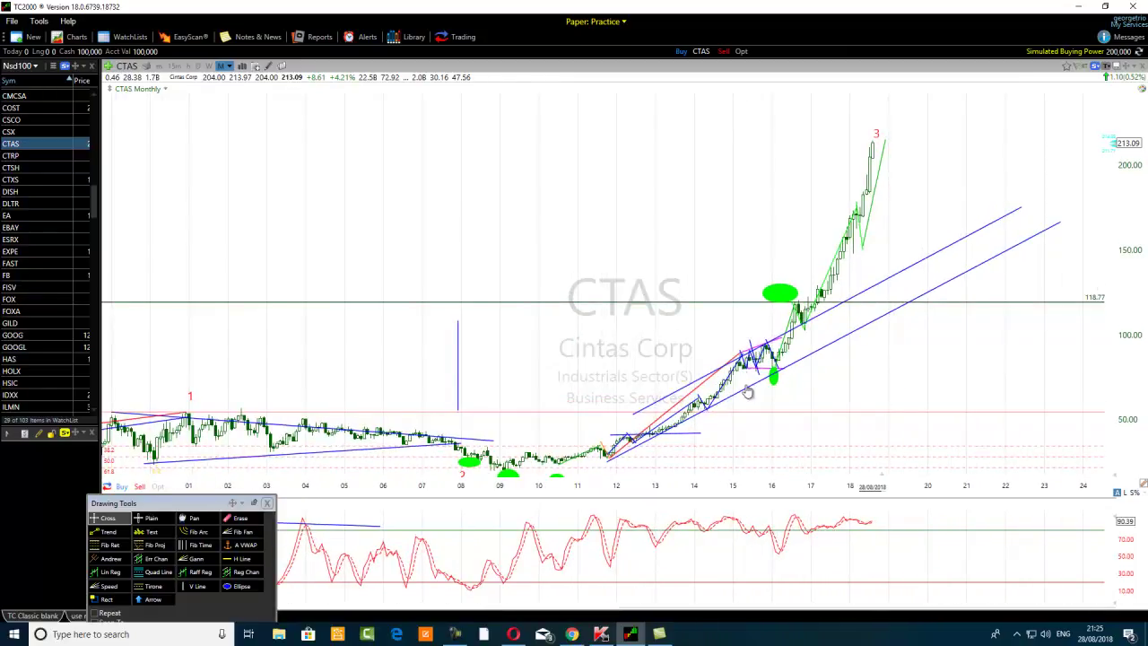
pyautogui.scroll(1, 740, 411)
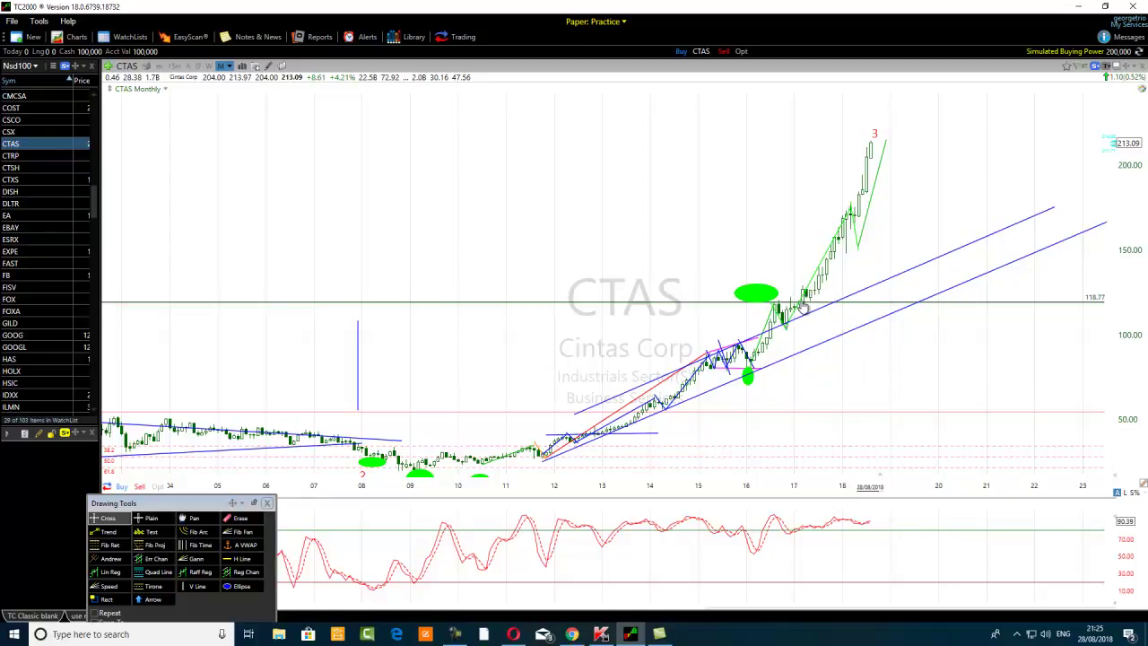
pyautogui.scroll(3, 789, 310)
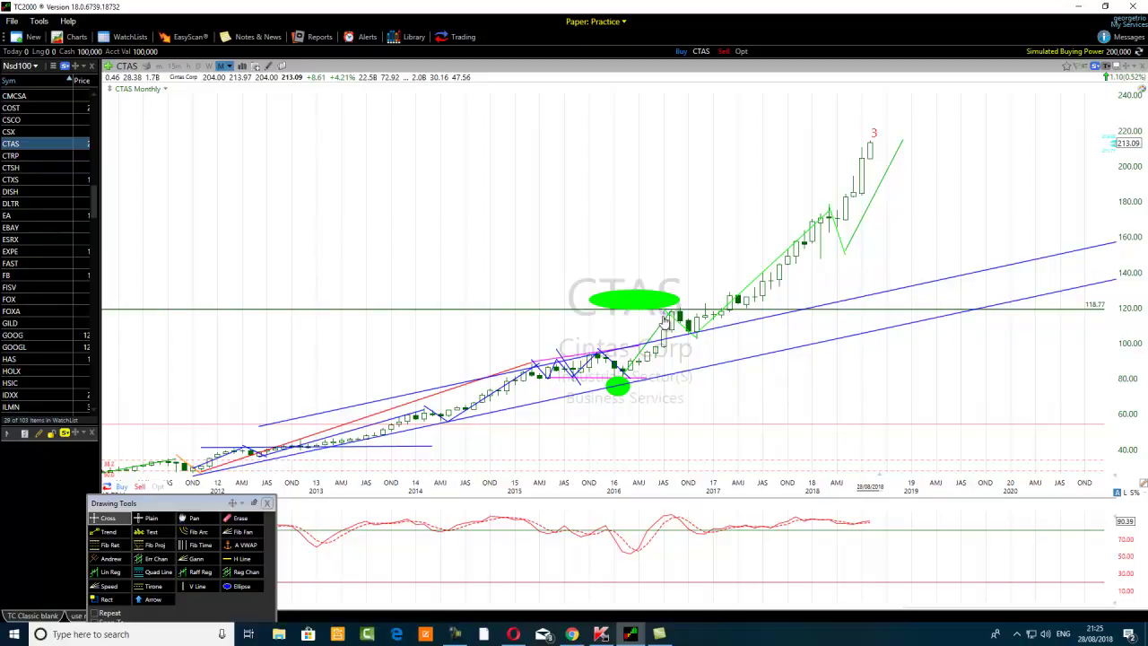
pyautogui.moveTo(672, 316)
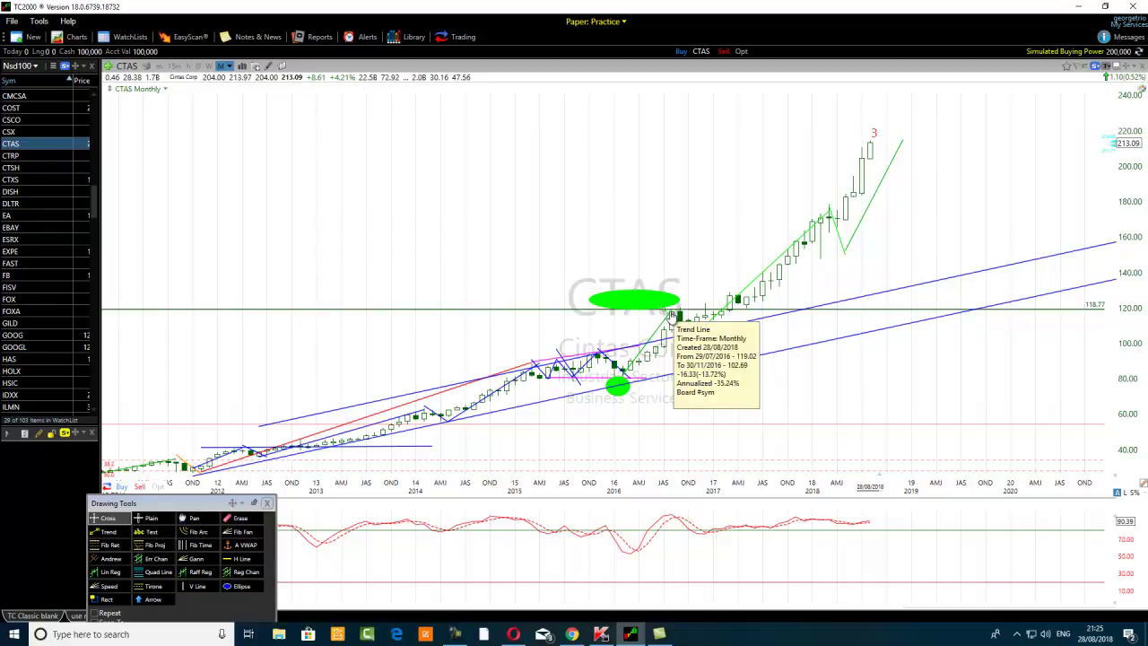
pyautogui.click(754, 298)
pyautogui.click(762, 300)
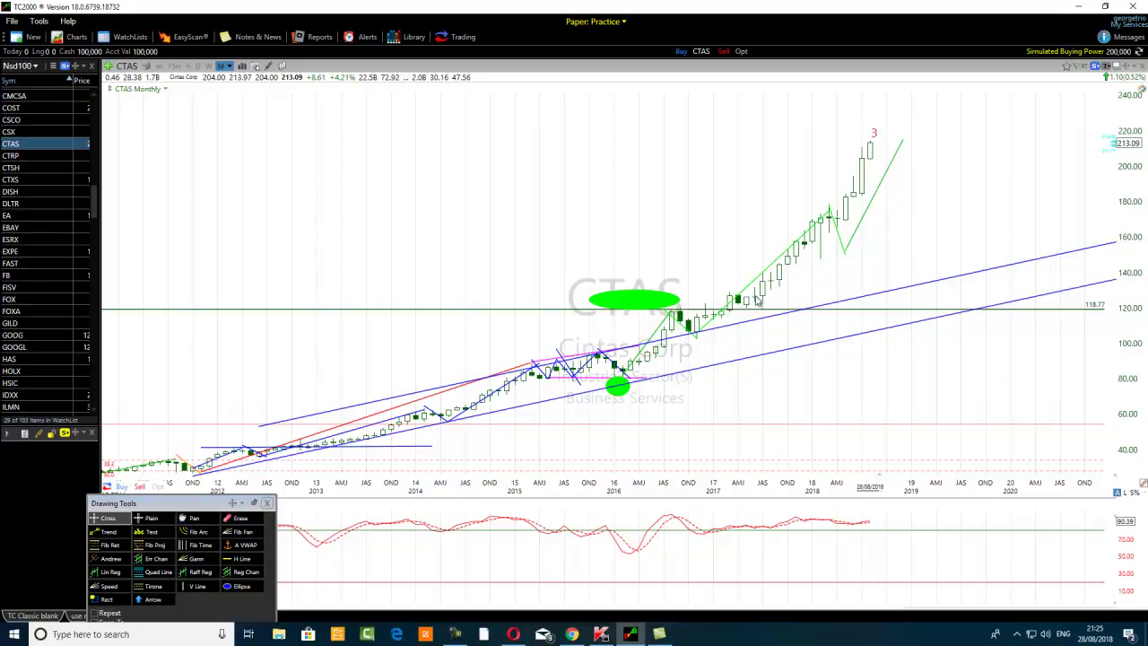
pyautogui.scroll(-3, 771, 260)
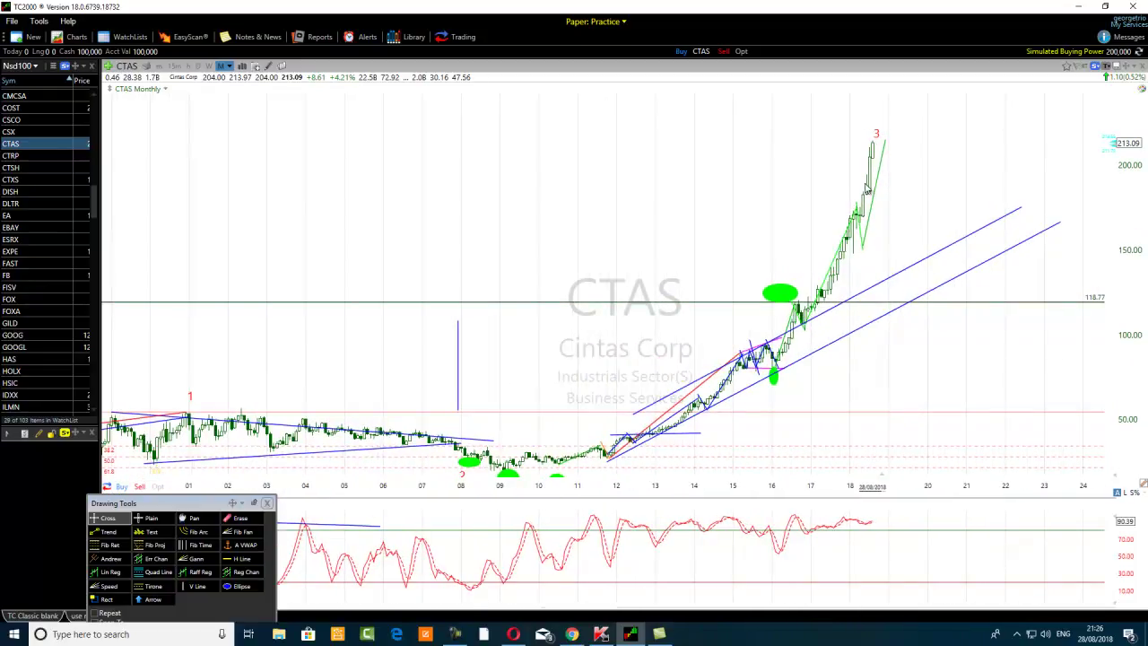
# Draw a third parallel rising trend line above the channel through the 2016 peak, extending its start back to 2011
pyautogui.scroll(1, 850, 231)
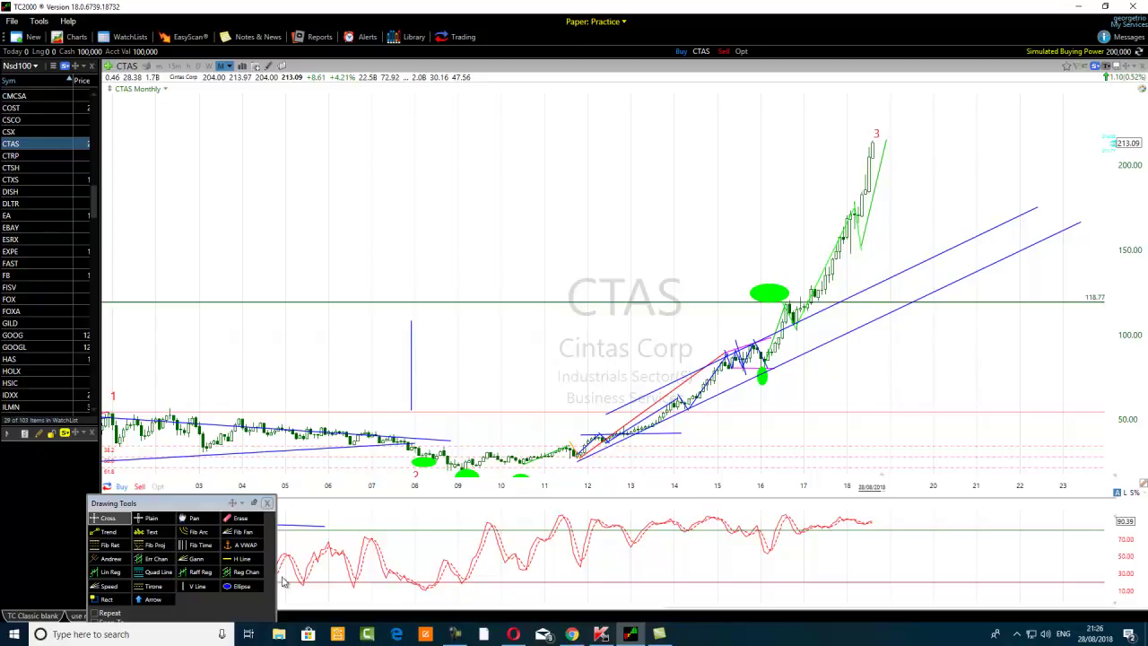
pyautogui.click(93, 535)
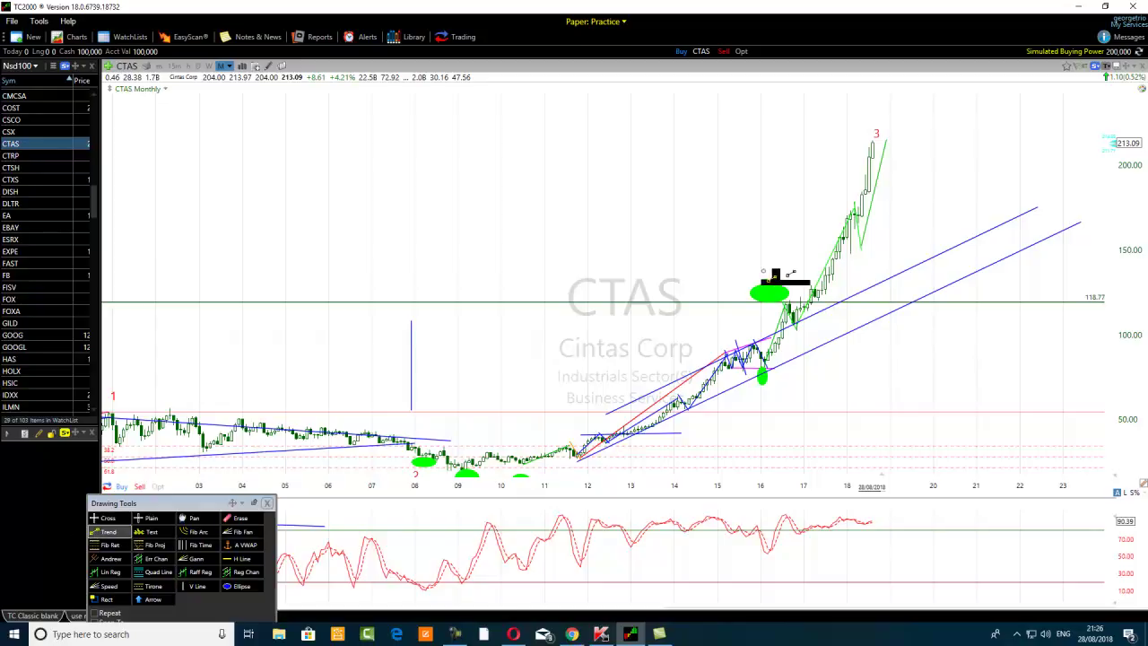
pyautogui.moveTo(628, 367)
pyautogui.mouseDown()
pyautogui.moveTo(753, 286)
pyautogui.moveTo(974, 199)
pyautogui.moveTo(1109, 123)
pyautogui.mouseUp()
pyautogui.moveTo(903, 235); pyautogui.dragTo(873, 262)
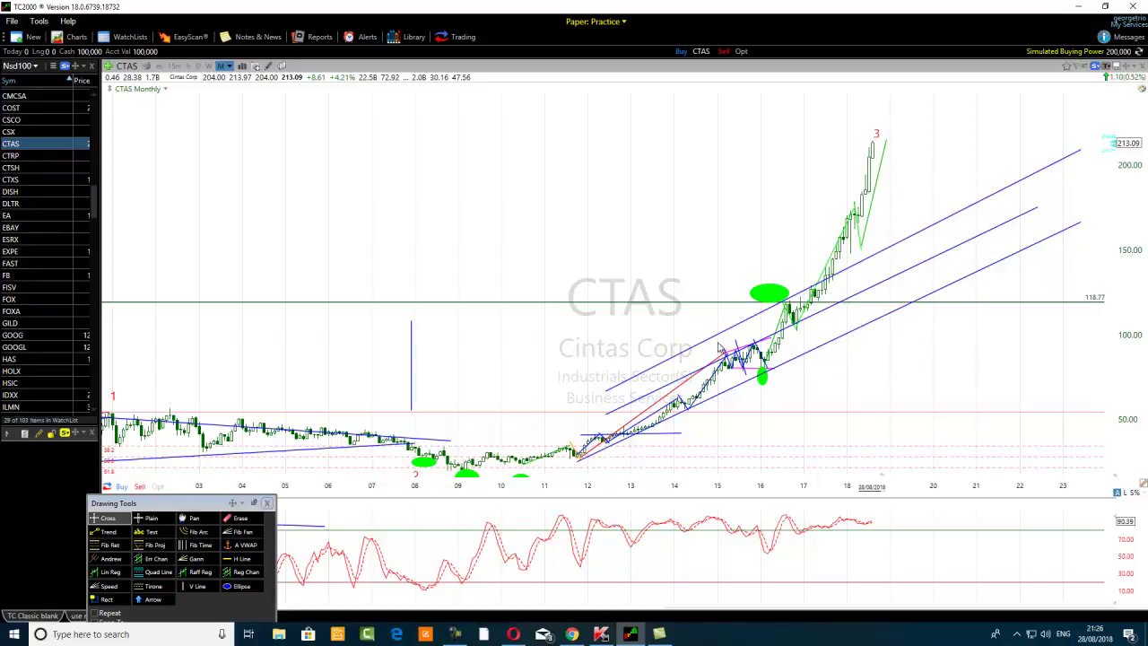
pyautogui.moveTo(617, 400); pyautogui.dragTo(557, 409)
# Nudge the uppermost channel line slightly later in time and inspect the 2017 candles around it
pyautogui.click(812, 288)
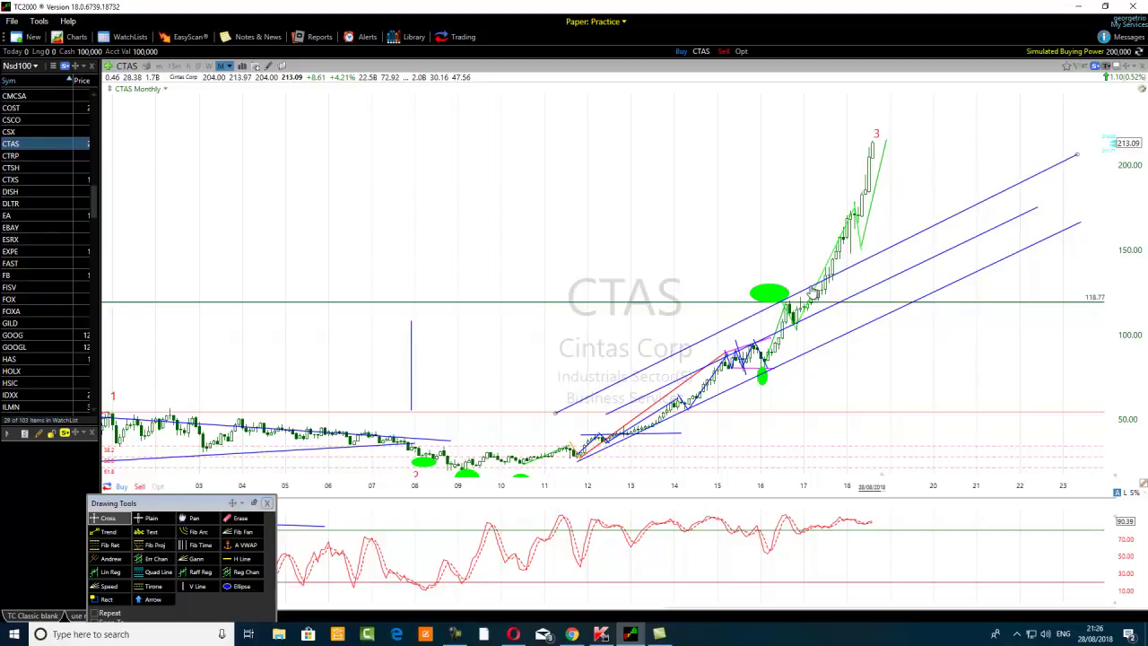
pyautogui.click(814, 314)
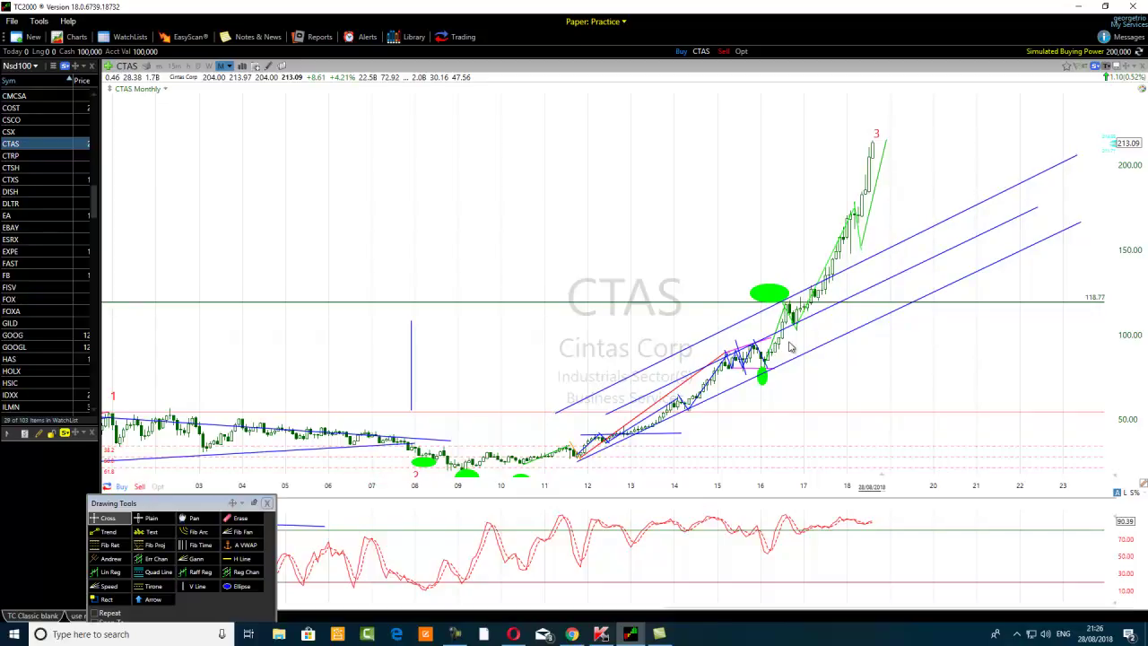
pyautogui.click(814, 292)
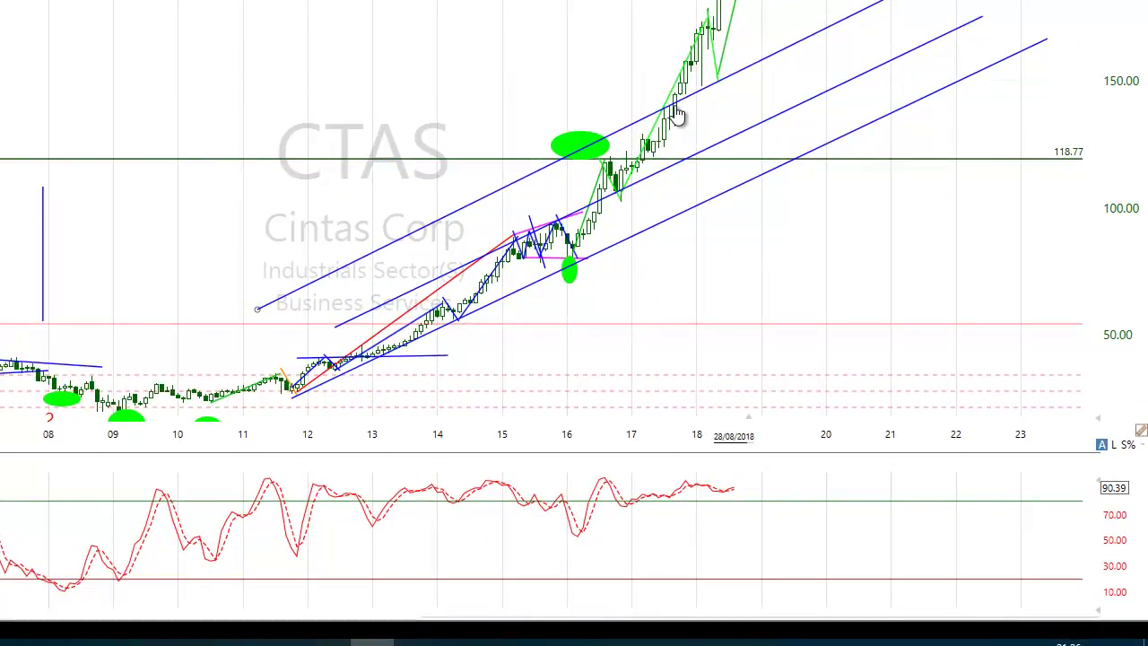
pyautogui.moveTo(677, 115); pyautogui.dragTo(679, 115)
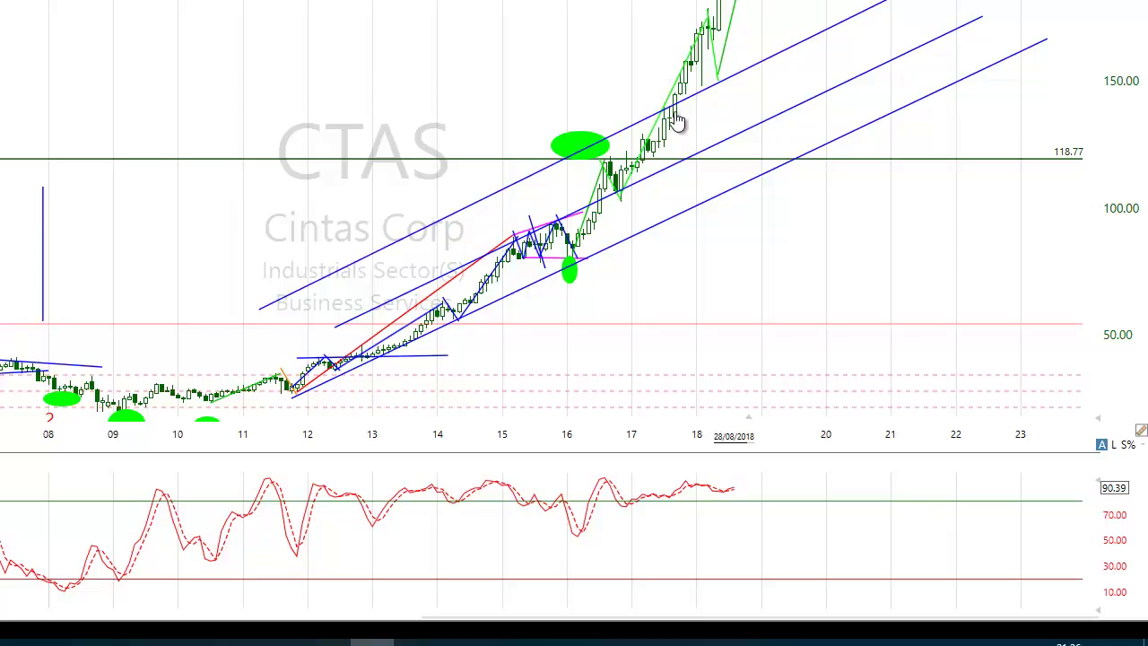
pyautogui.scroll(3, 574, 115)
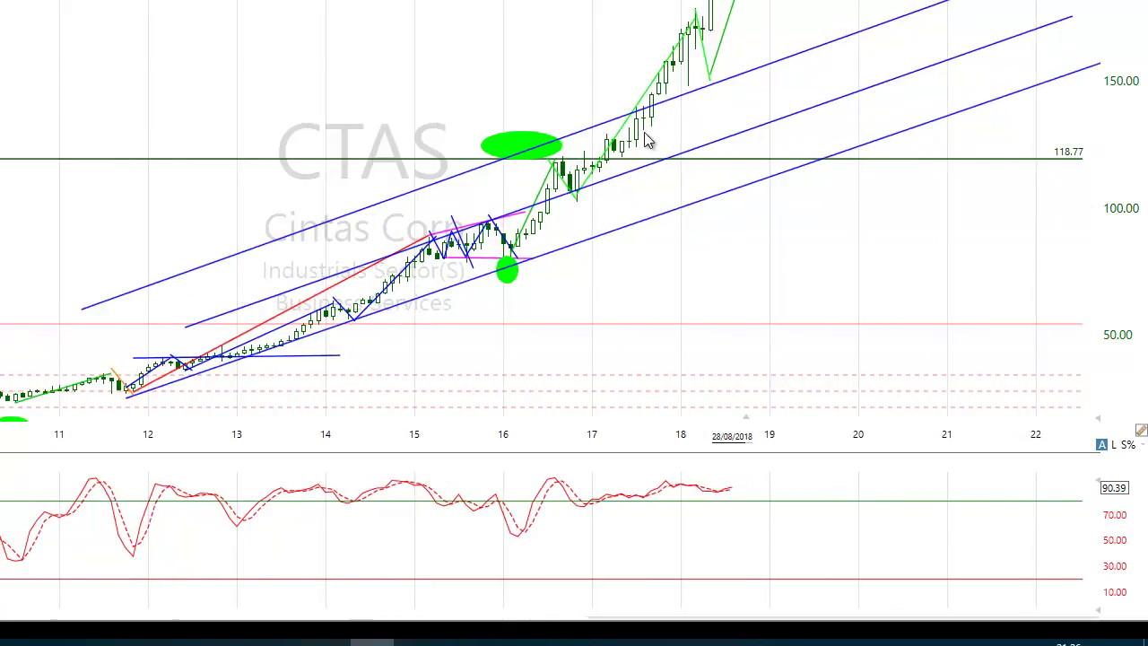
# Draw a short line across the gap between the upper two channel lines and move it directly above the uppermost line as a width gauge
pyautogui.moveTo(646, 115); pyautogui.dragTo(645, 116)
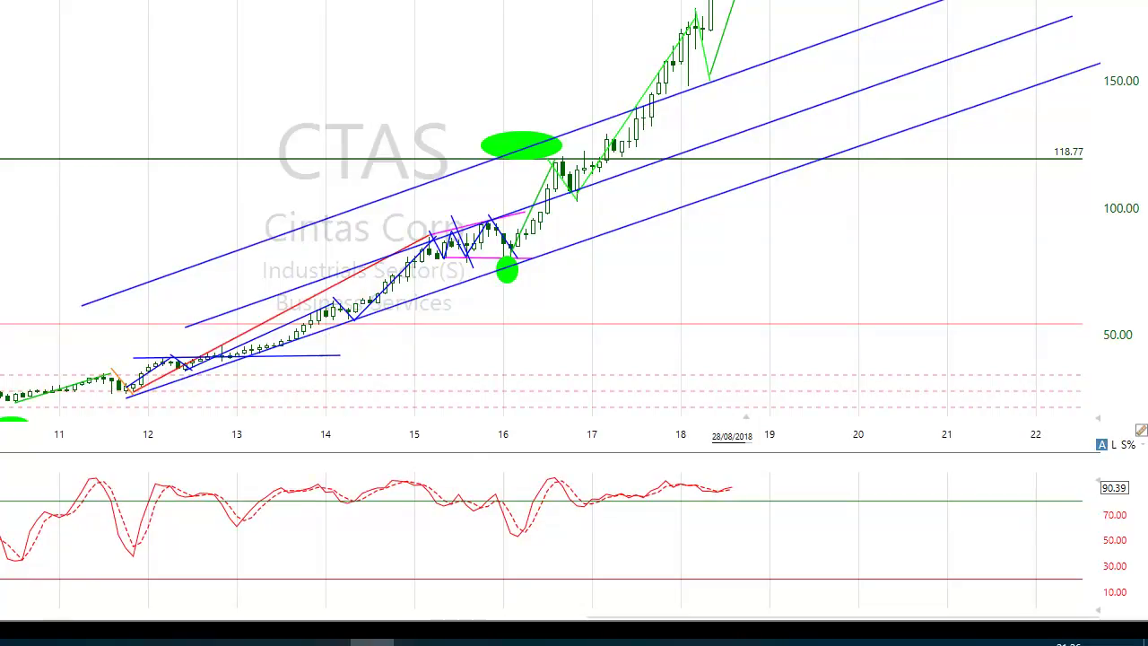
pyautogui.click(612, 181)
pyautogui.moveTo(613, 180); pyautogui.dragTo(634, 223)
pyautogui.moveTo(618, 185)
pyautogui.mouseDown()
pyautogui.moveTo(594, 148)
pyautogui.moveTo(613, 142)
pyautogui.moveTo(628, 170)
pyautogui.mouseUp()
pyautogui.moveTo(579, 141); pyautogui.dragTo(574, 144)
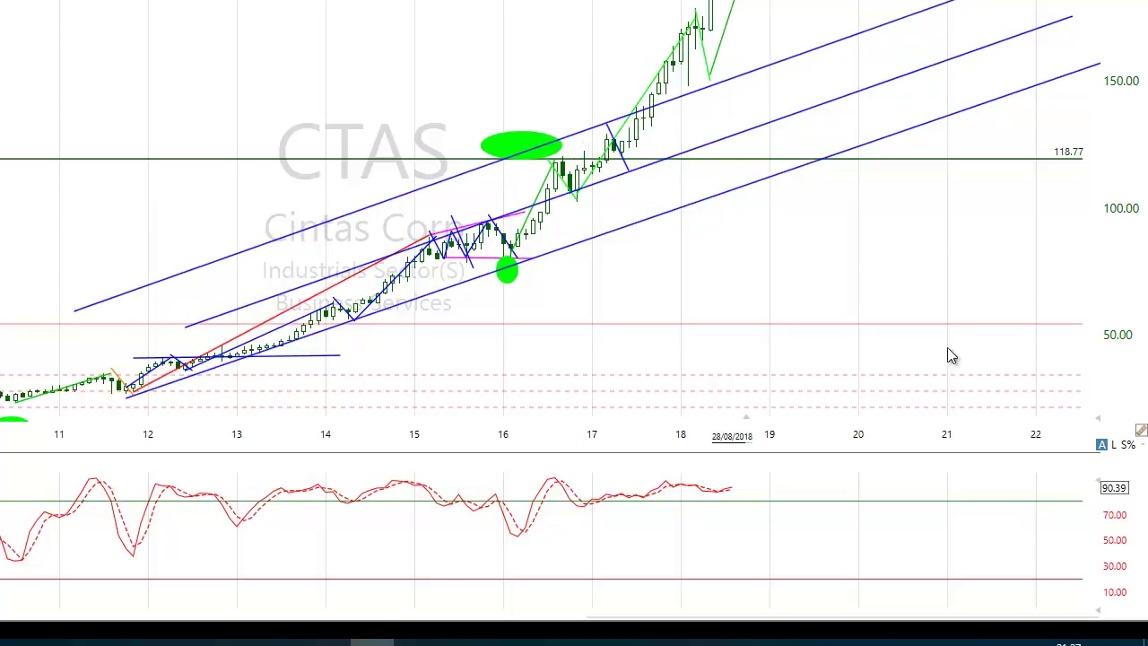
pyautogui.moveTo(623, 157); pyautogui.dragTo(624, 109)
pyautogui.moveTo(623, 103); pyautogui.dragTo(627, 115)
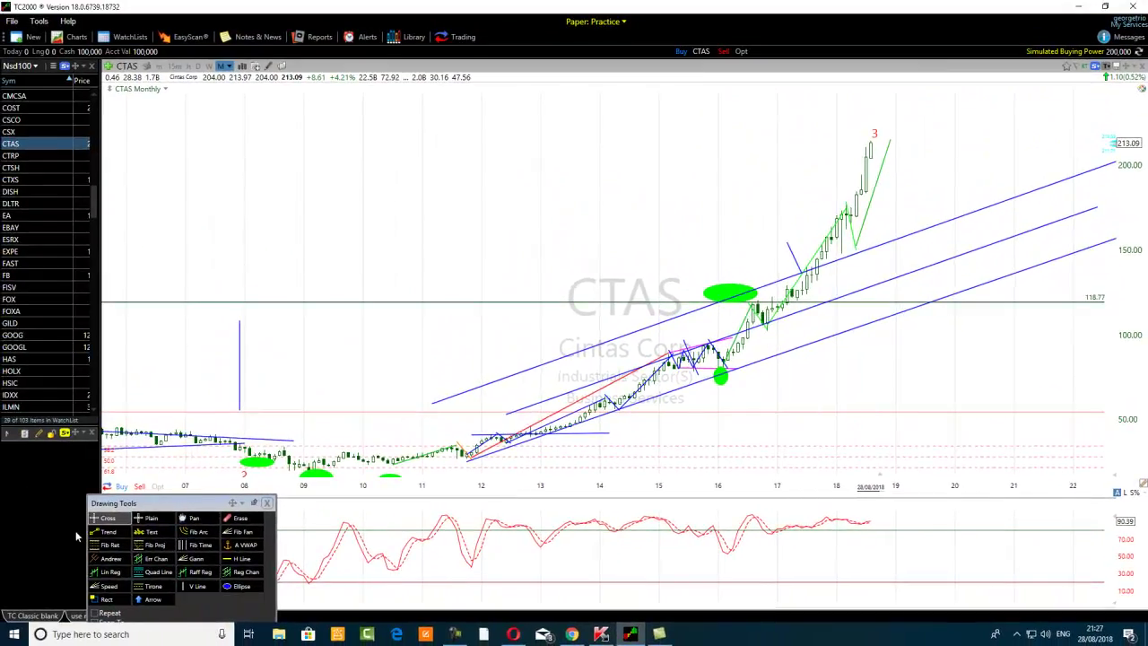
# Draw a fourth parallel rising trend line from 2011 to 2022 through the upper end of the width gauge, and fine-tune its position
pyautogui.click(106, 532)
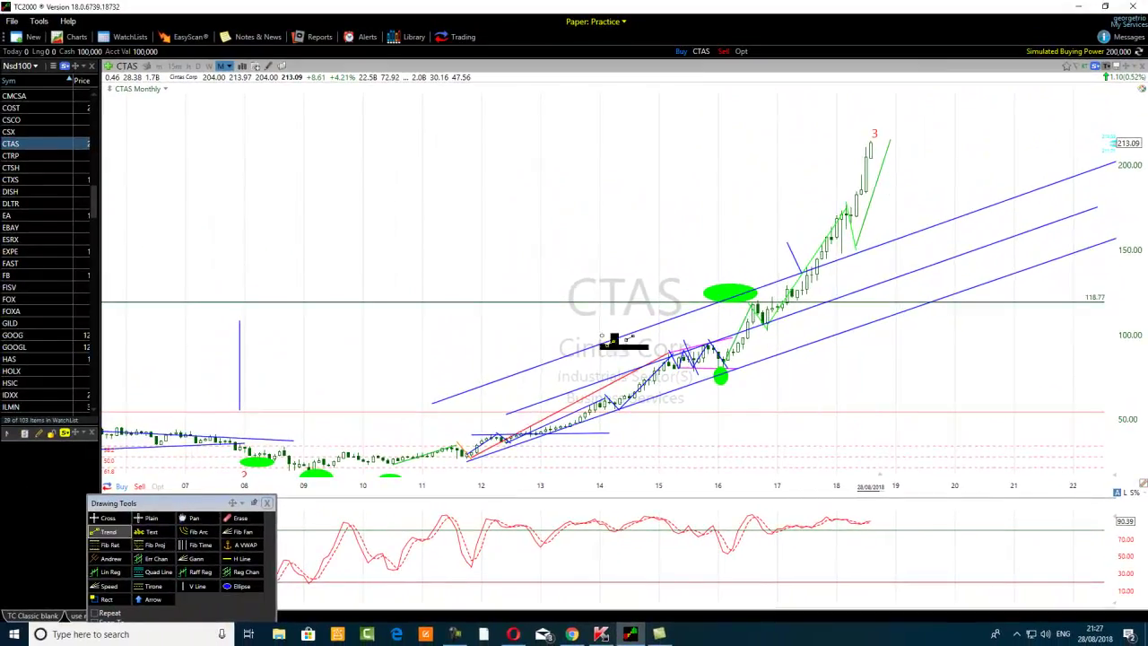
pyautogui.moveTo(441, 364)
pyautogui.mouseDown()
pyautogui.moveTo(762, 272)
pyautogui.moveTo(1033, 142)
pyautogui.moveTo(1092, 128)
pyautogui.mouseUp()
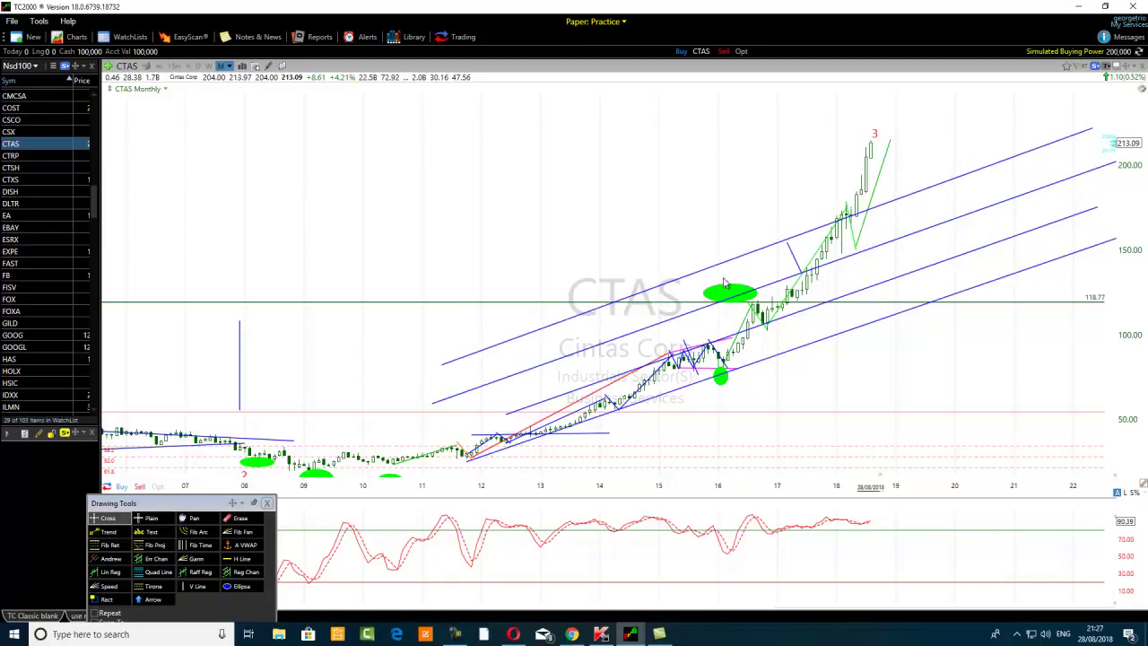
pyautogui.moveTo(718, 272); pyautogui.dragTo(720, 272)
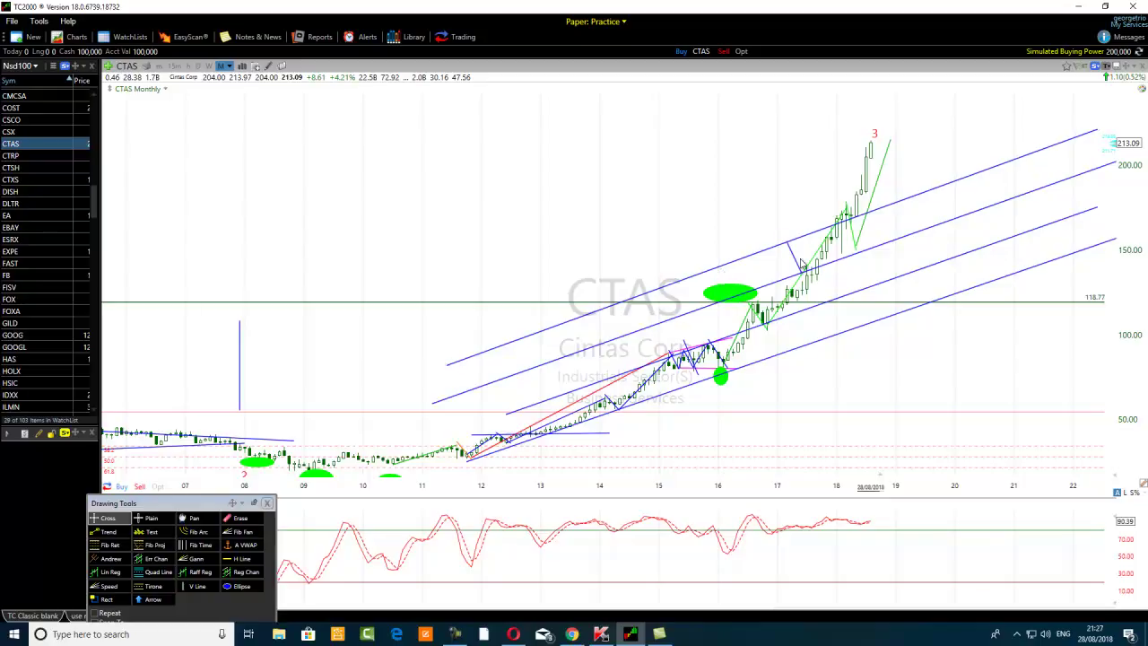
# Move the width gauge above the fourth line and draw a fifth parallel trend line through its upper end, adjusting it to fit
pyautogui.click(862, 219)
pyautogui.moveTo(843, 263)
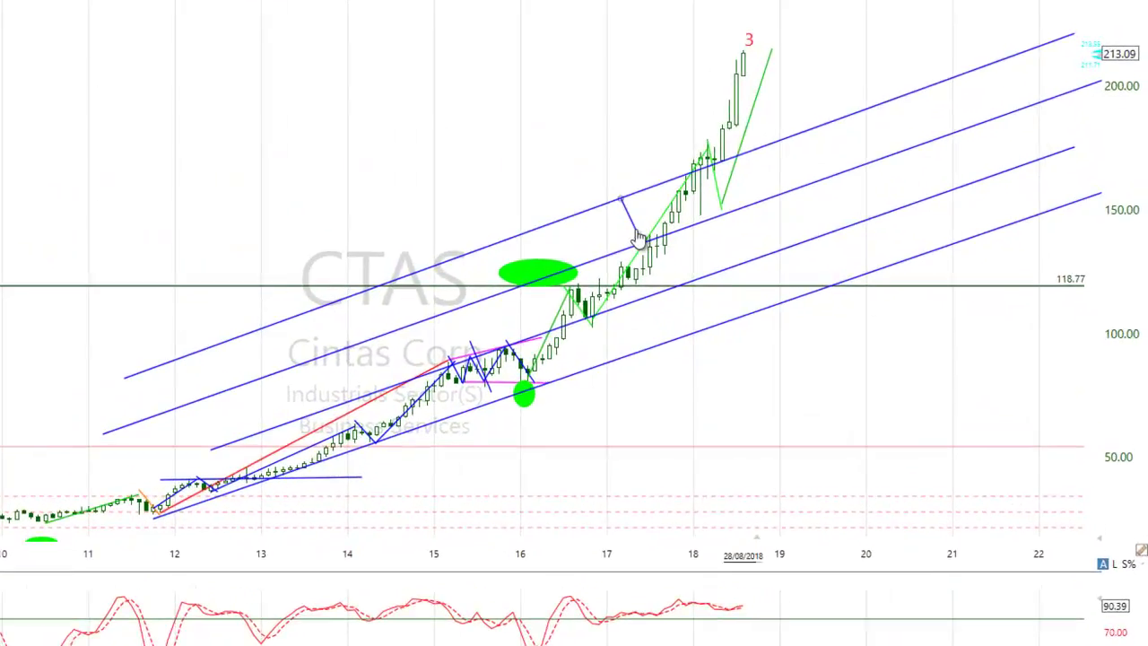
pyautogui.moveTo(638, 236); pyautogui.dragTo(651, 162)
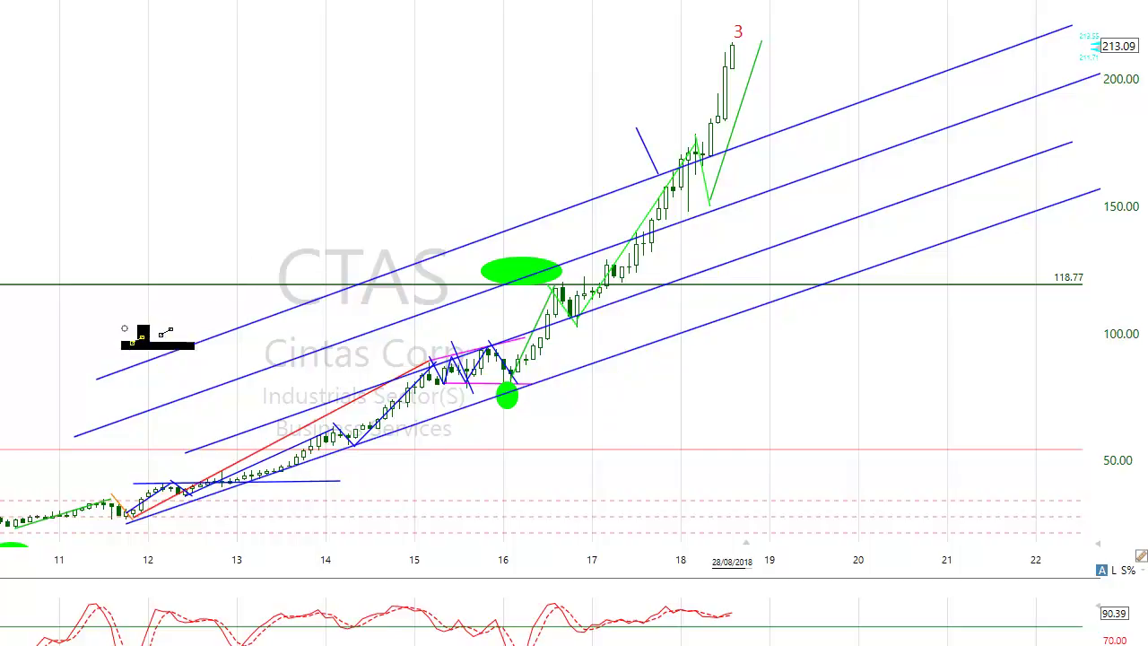
pyautogui.moveTo(111, 326)
pyautogui.mouseDown()
pyautogui.moveTo(1019, 0)
pyautogui.moveTo(995, 0)
pyautogui.mouseUp()
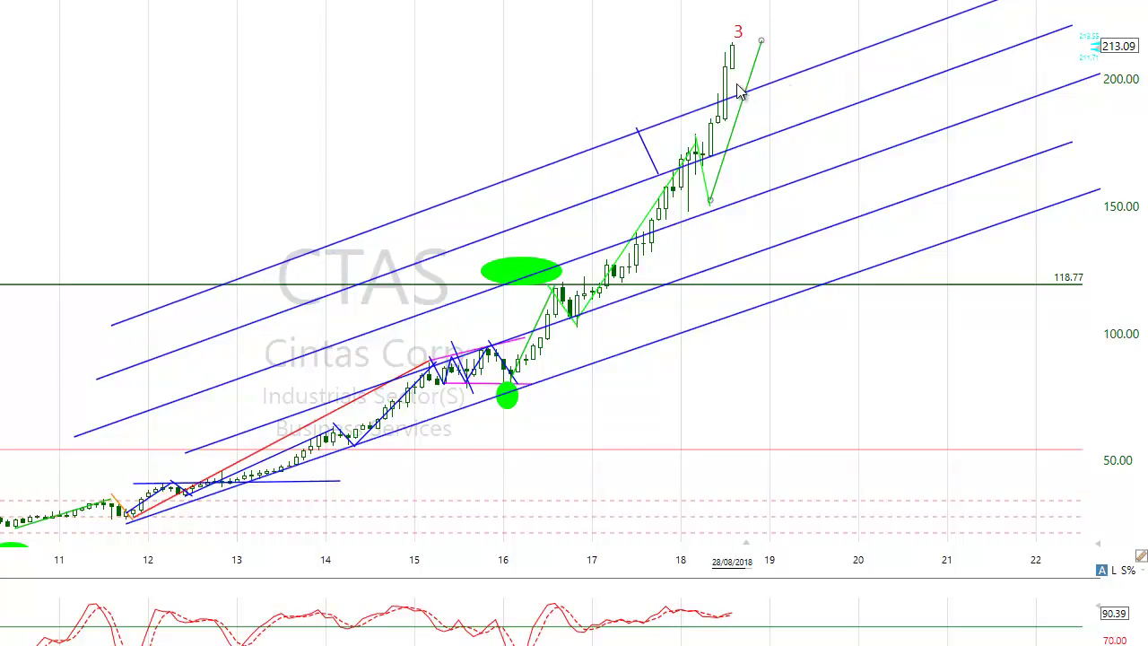
pyautogui.moveTo(671, 131); pyautogui.dragTo(669, 125)
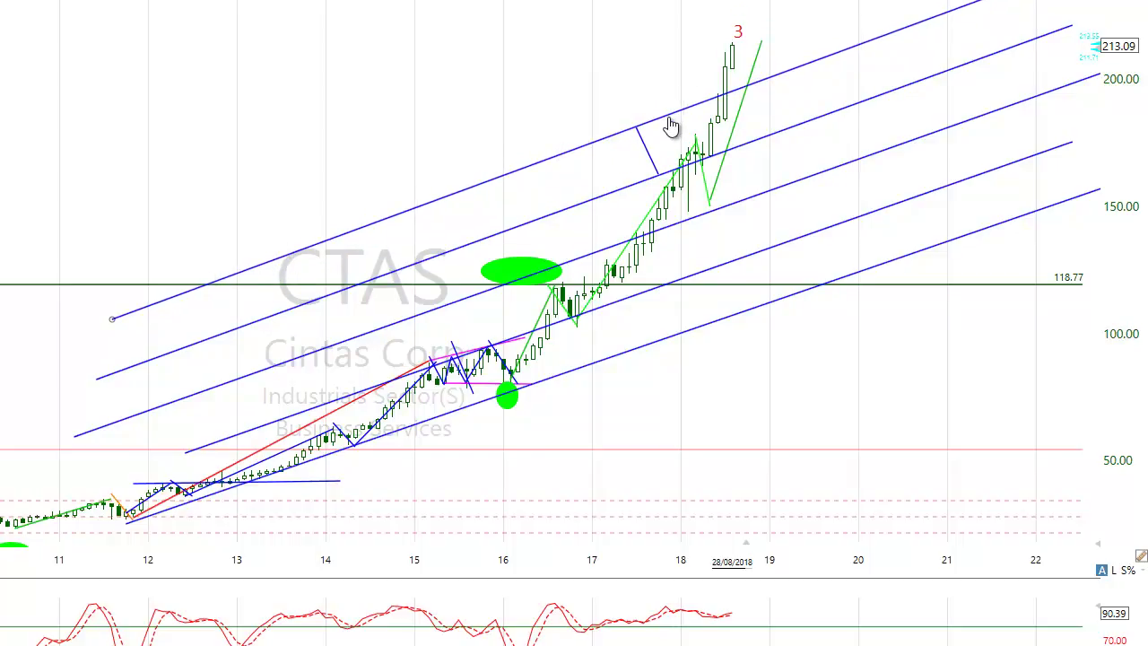
# Add a sixth parallel trend line one gauge width above the fifth, just over the wave 3 high, and move the width gauge above it
pyautogui.moveTo(671, 126); pyautogui.dragTo(674, 123)
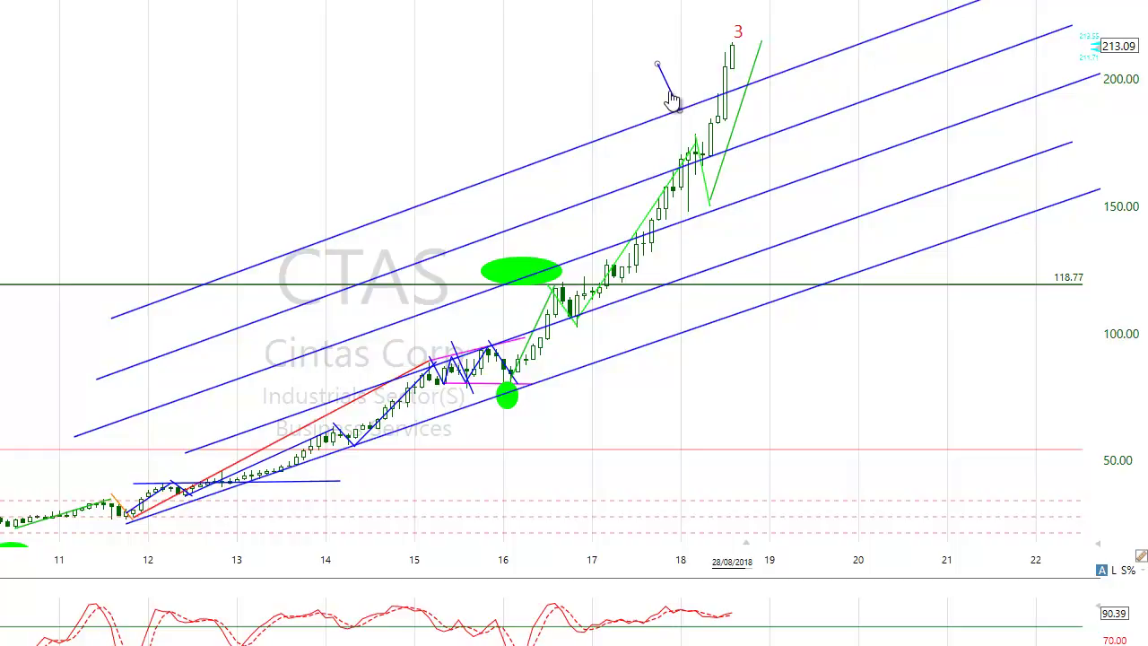
pyautogui.click(679, 108)
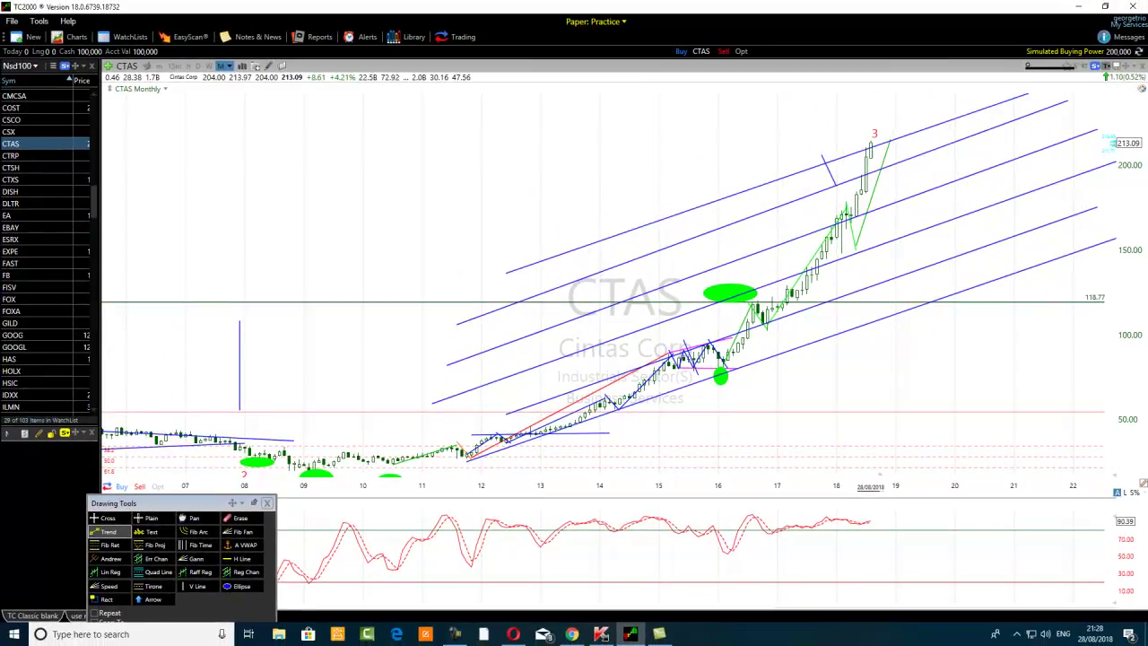
pyautogui.moveTo(1027, 68)
pyautogui.mouseDown()
pyautogui.moveTo(954, 88)
pyautogui.moveTo(1023, 79)
pyautogui.moveTo(1022, 89)
pyautogui.mouseUp()
pyautogui.moveTo(799, 164); pyautogui.dragTo(803, 173)
pyautogui.moveTo(601, 634)
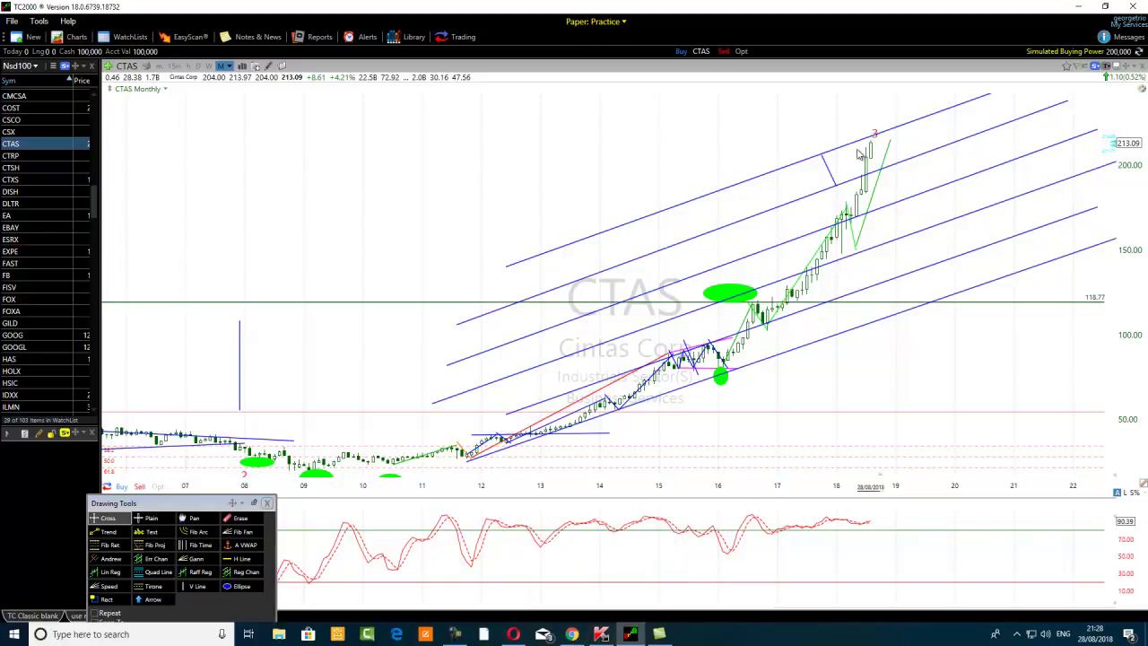
pyautogui.moveTo(833, 181); pyautogui.dragTo(832, 143)
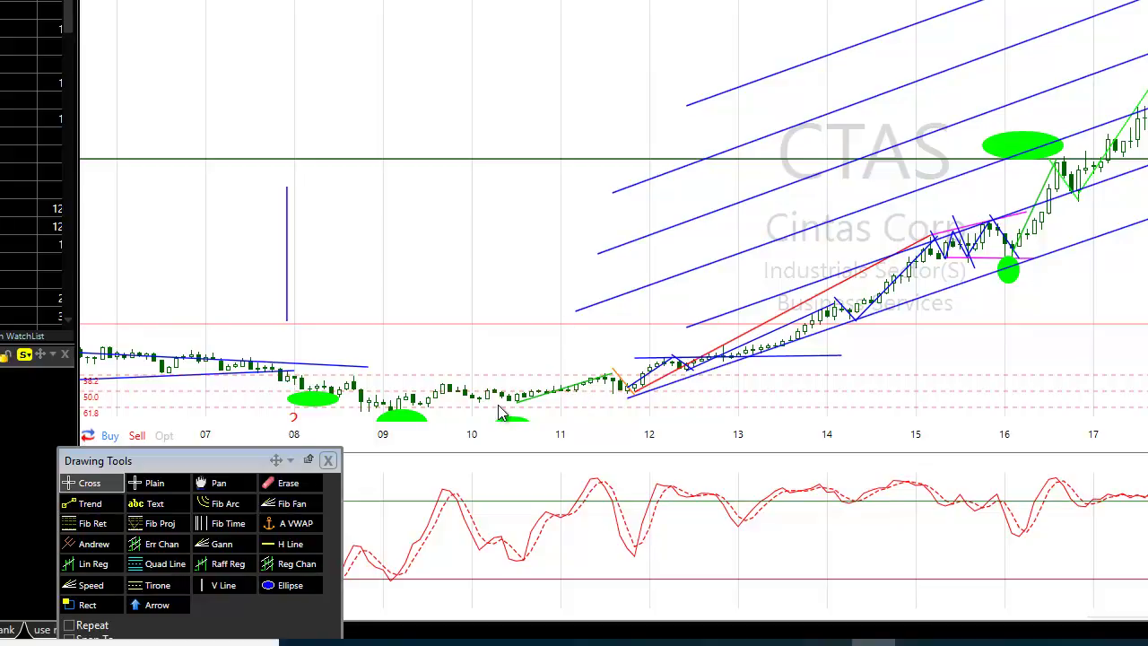
# Draw a Fibonacci retracement between the wave 3 high and the late-2010 low
pyautogui.click(79, 525)
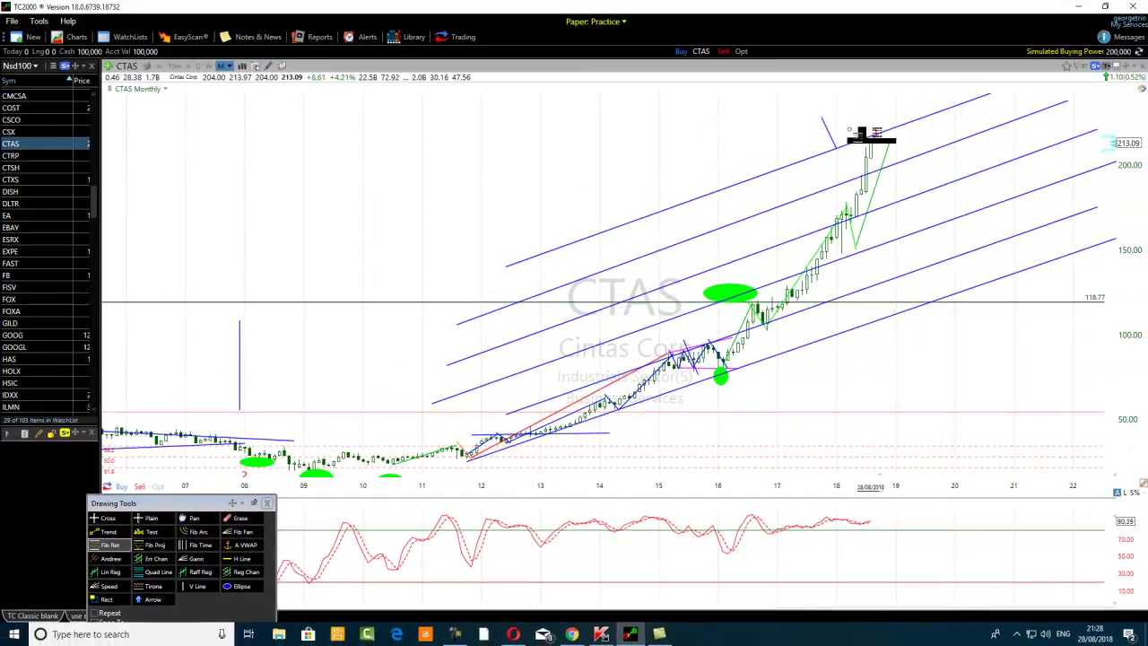
pyautogui.moveTo(861, 134); pyautogui.dragTo(977, 101)
pyautogui.moveTo(852, 130); pyautogui.dragTo(414, 457)
pyautogui.moveTo(931, 97); pyautogui.dragTo(872, 143)
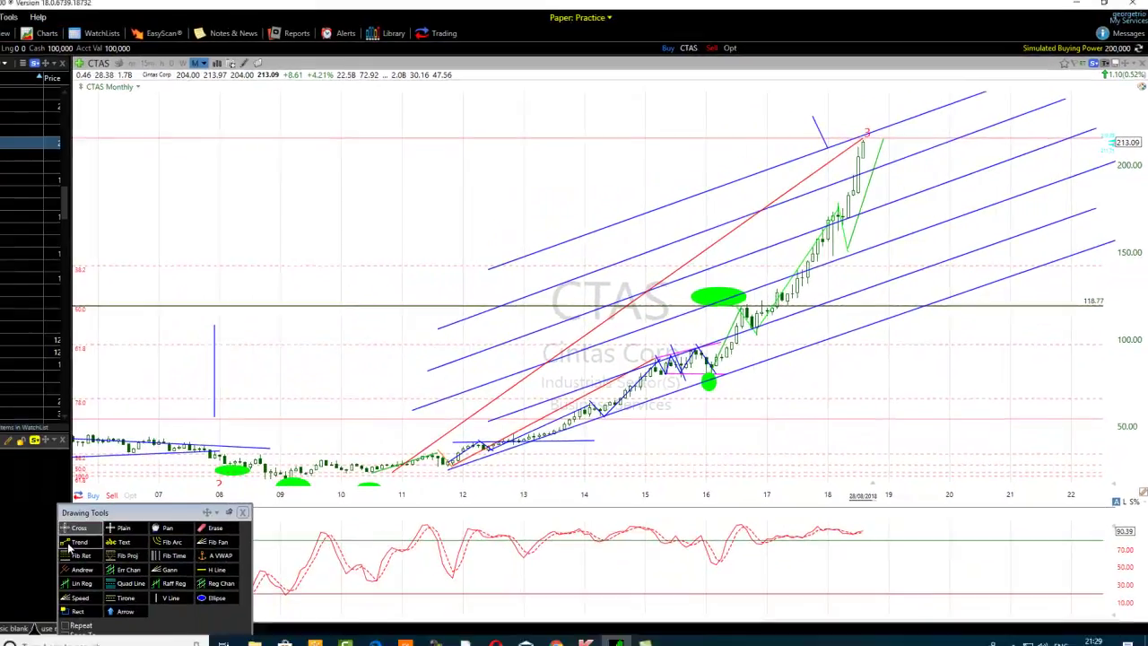
# Sketch a projected decline from the wave 3 high to about 145 in early 2020, followed by a rebound line into early 2021
pyautogui.click(74, 542)
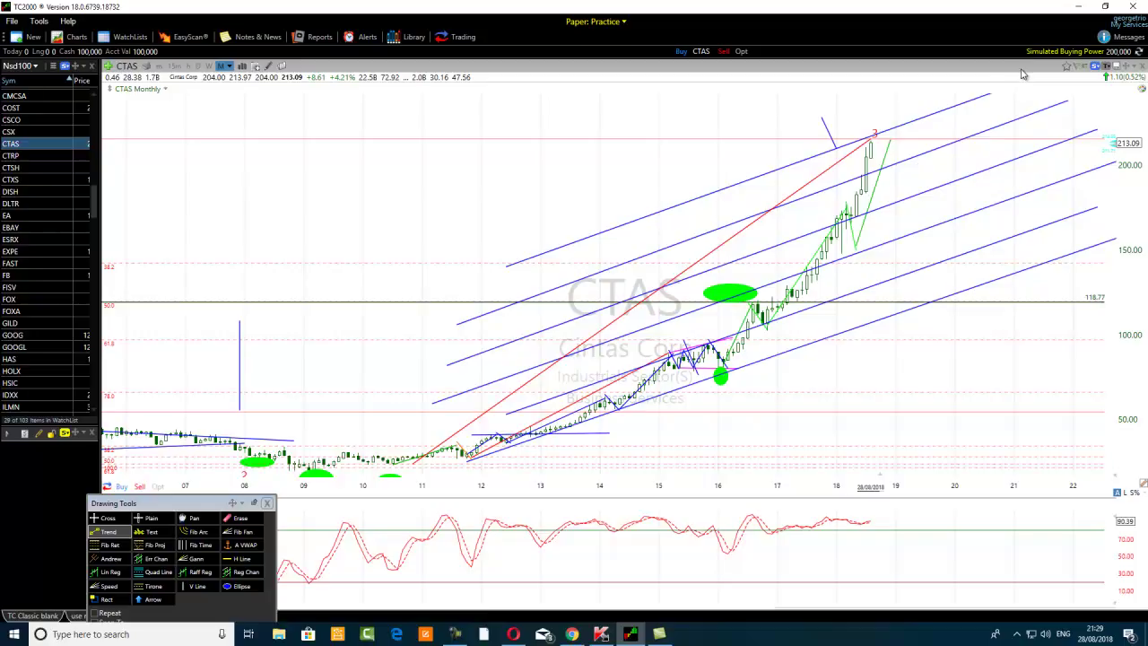
pyautogui.moveTo(869, 141)
pyautogui.mouseDown()
pyautogui.moveTo(968, 260)
pyautogui.moveTo(957, 256)
pyautogui.mouseUp()
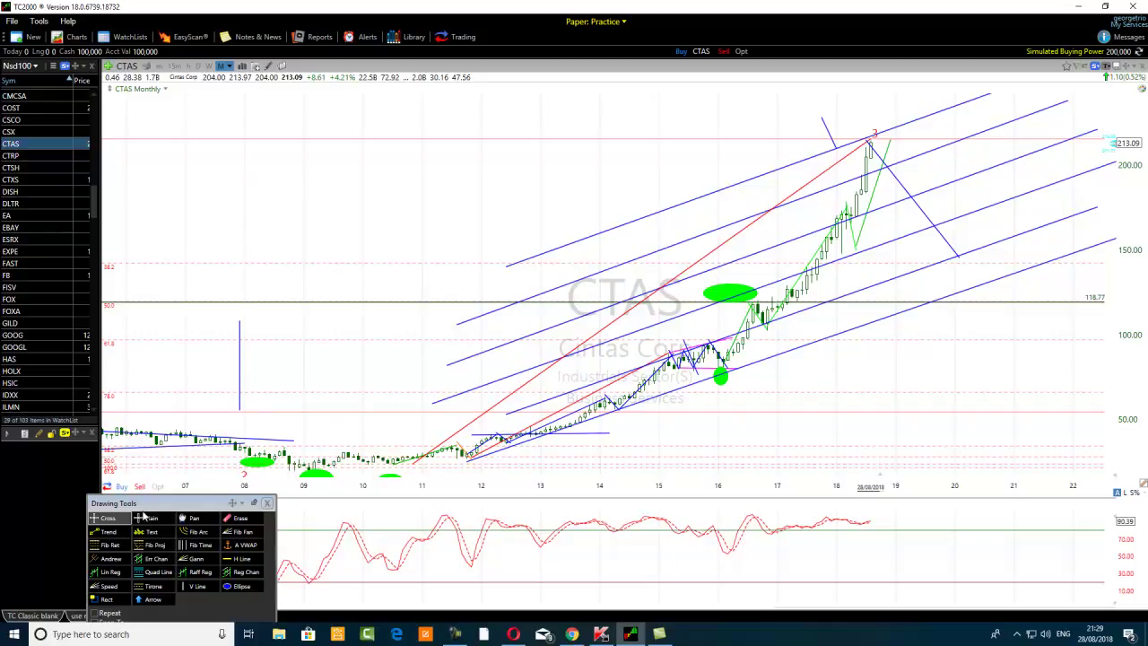
pyautogui.click(100, 531)
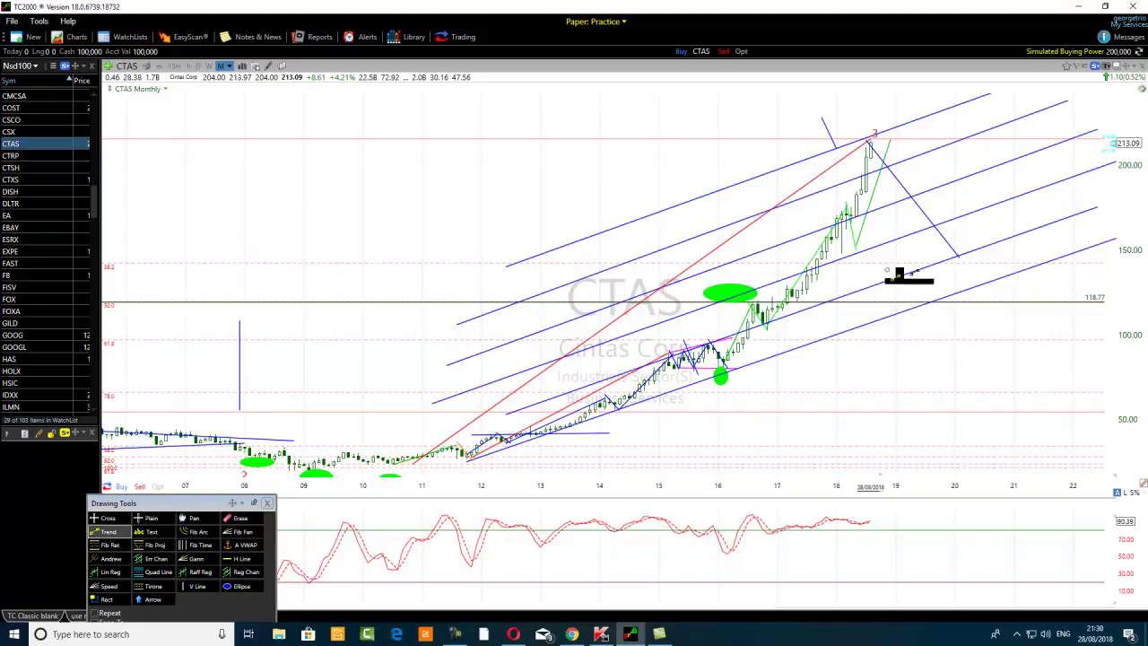
pyautogui.moveTo(959, 256); pyautogui.dragTo(1011, 95)
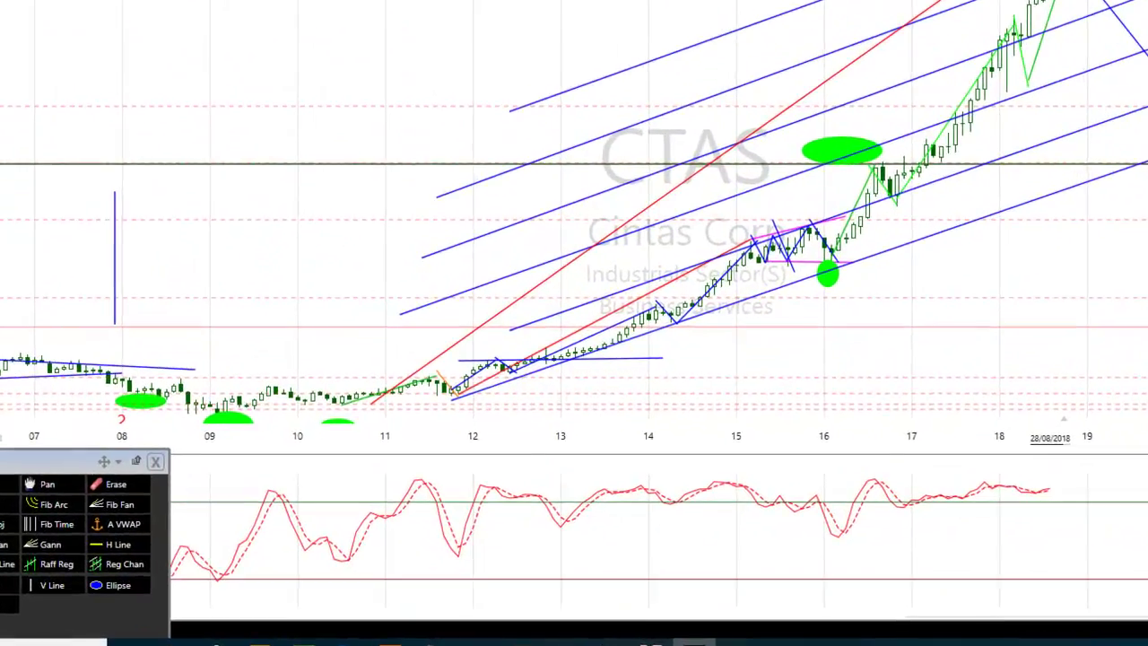
# Erase the projected decline and rebound lines and the wave 3 Fibonacci retracement
pyautogui.click(93, 487)
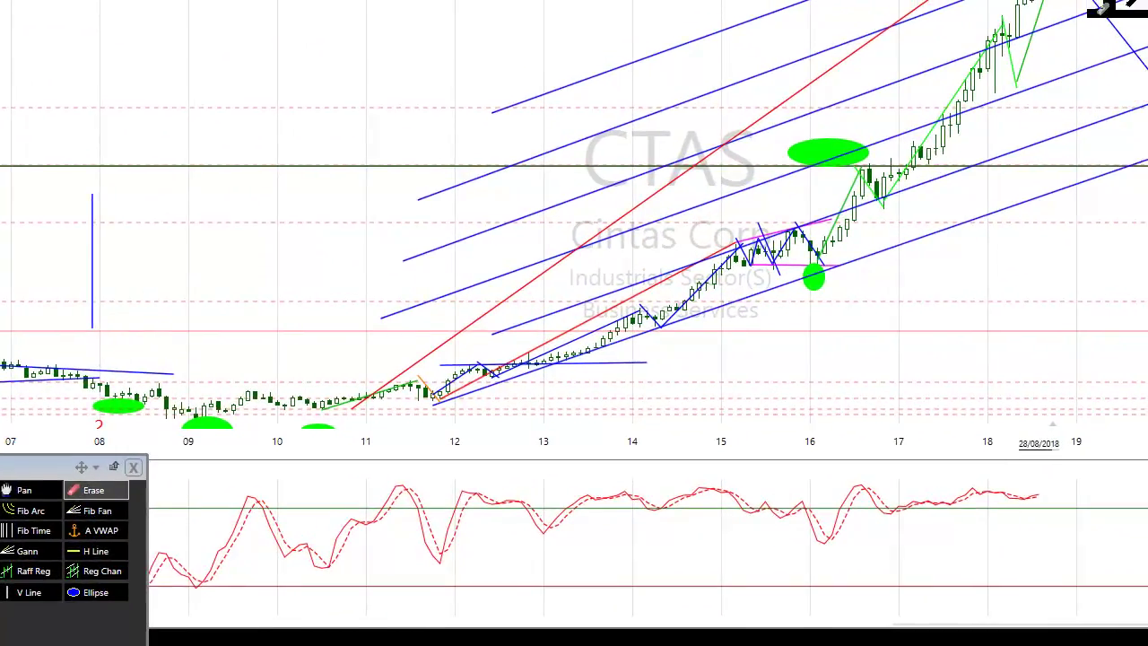
pyautogui.click(929, 69)
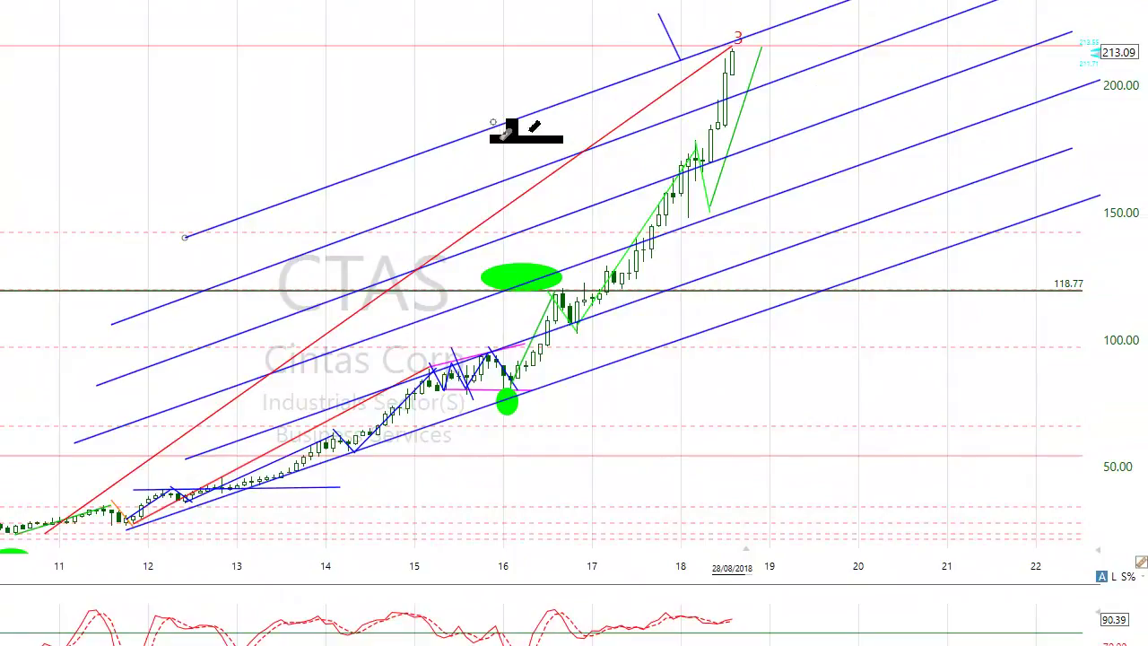
pyautogui.click(628, 116)
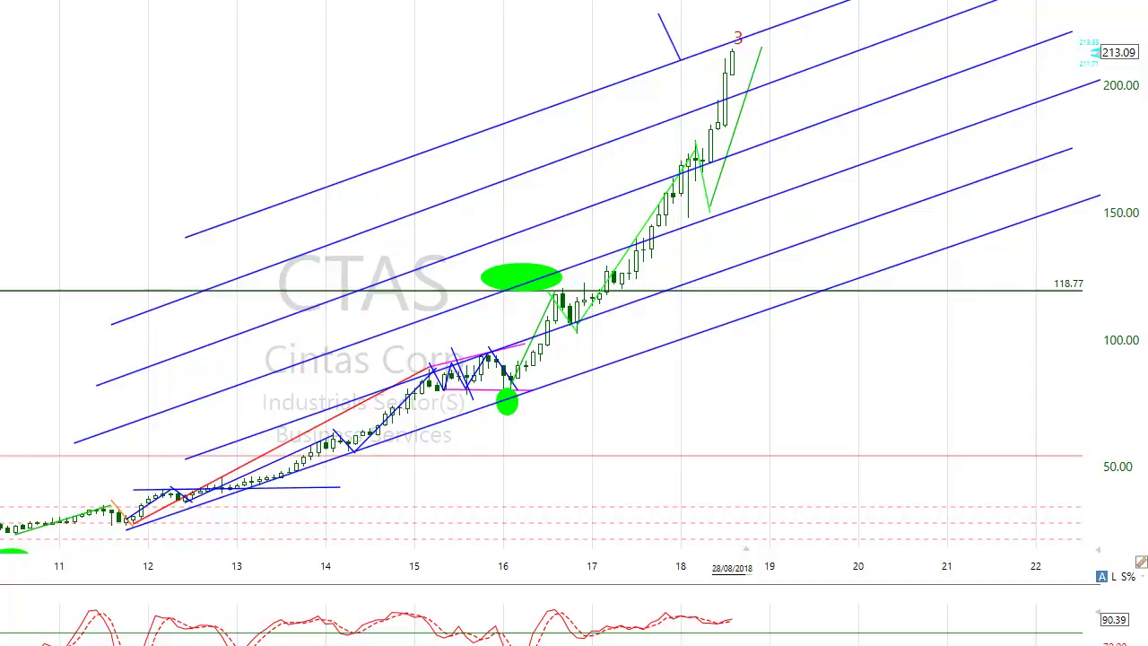
# Review the full monthly price history from the 1980s through waves 1, 2 and 3 against the parallel channel lines
pyautogui.scroll(-3, 271, 403)
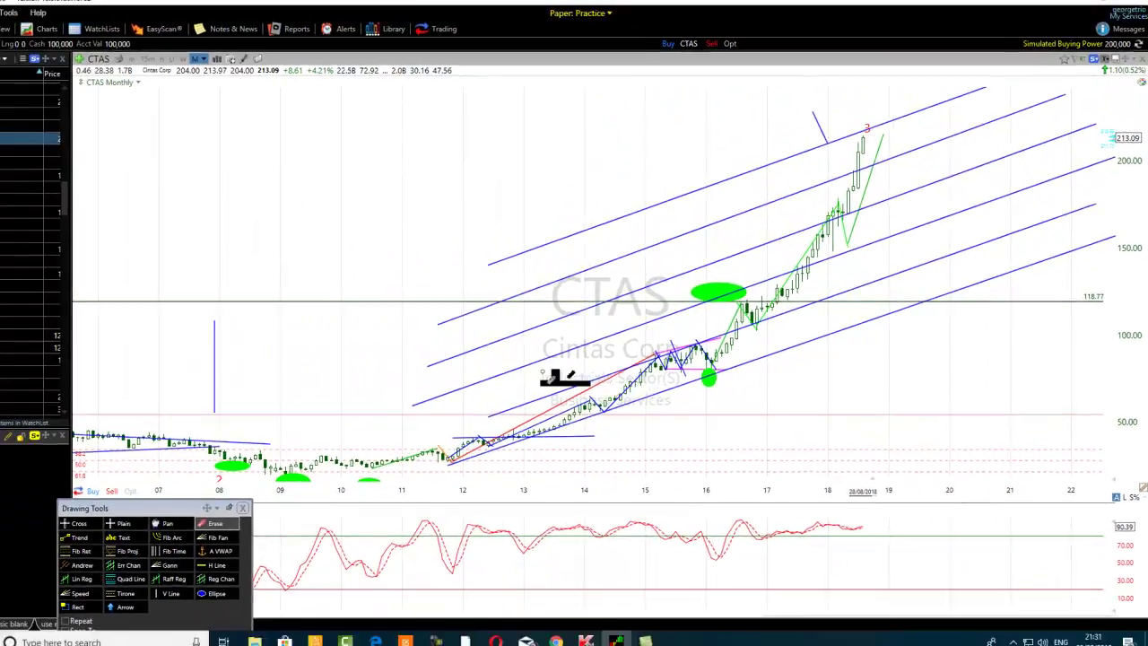
pyautogui.scroll(-1, 520, 381)
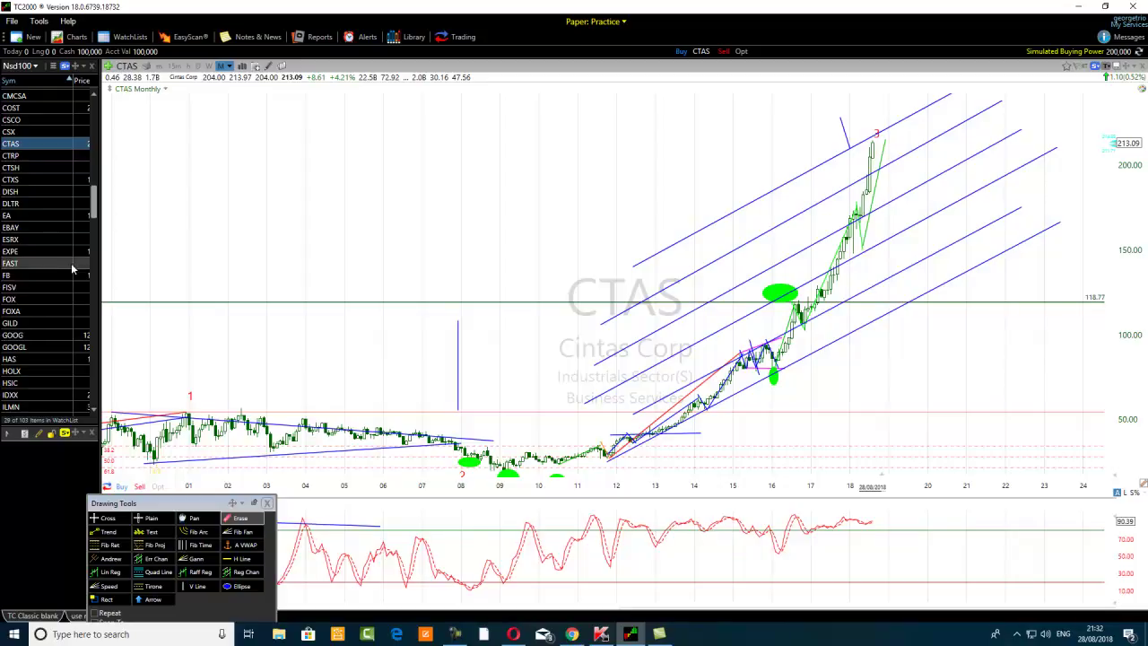
pyautogui.moveTo(71, 263); pyautogui.dragTo(285, 283)
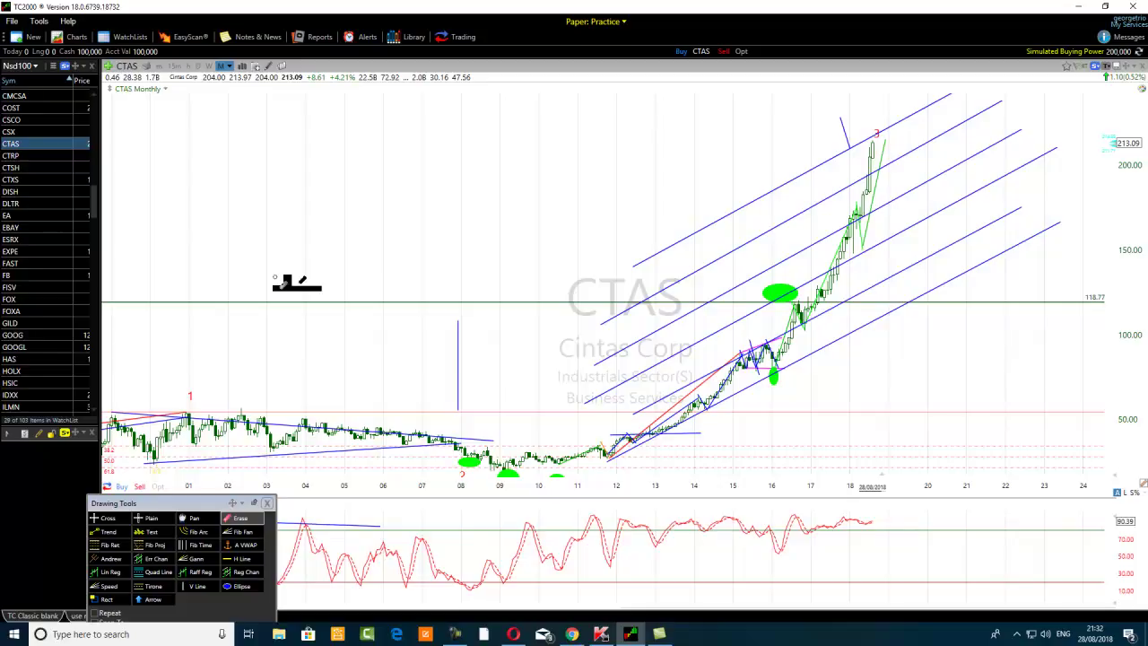
pyautogui.scroll(-5, 280, 282)
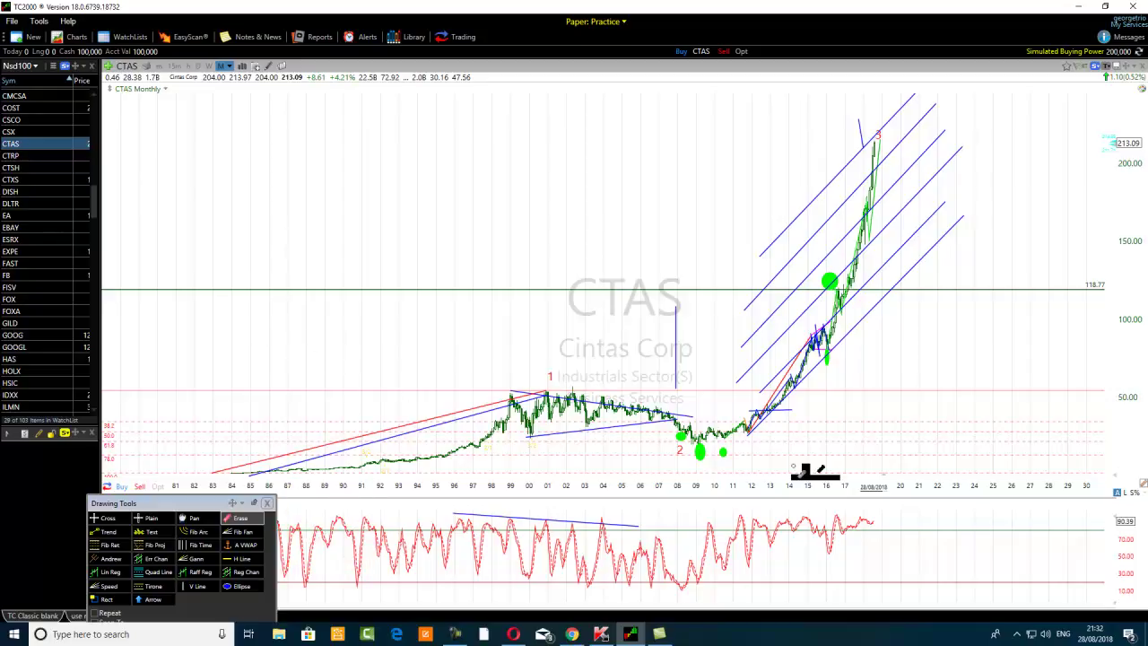
pyautogui.scroll(5, 803, 458)
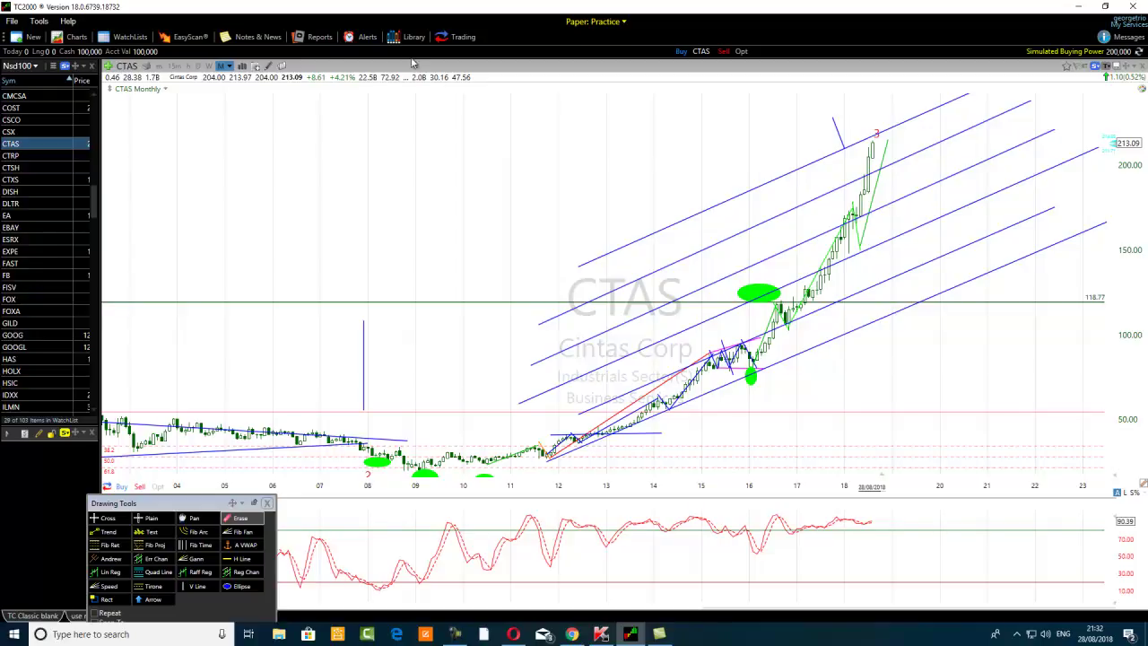
# Switch the chart to the Yearly timeframe and examine waves 1 to 3 and the oscillator's divergence line
pyautogui.click(227, 67)
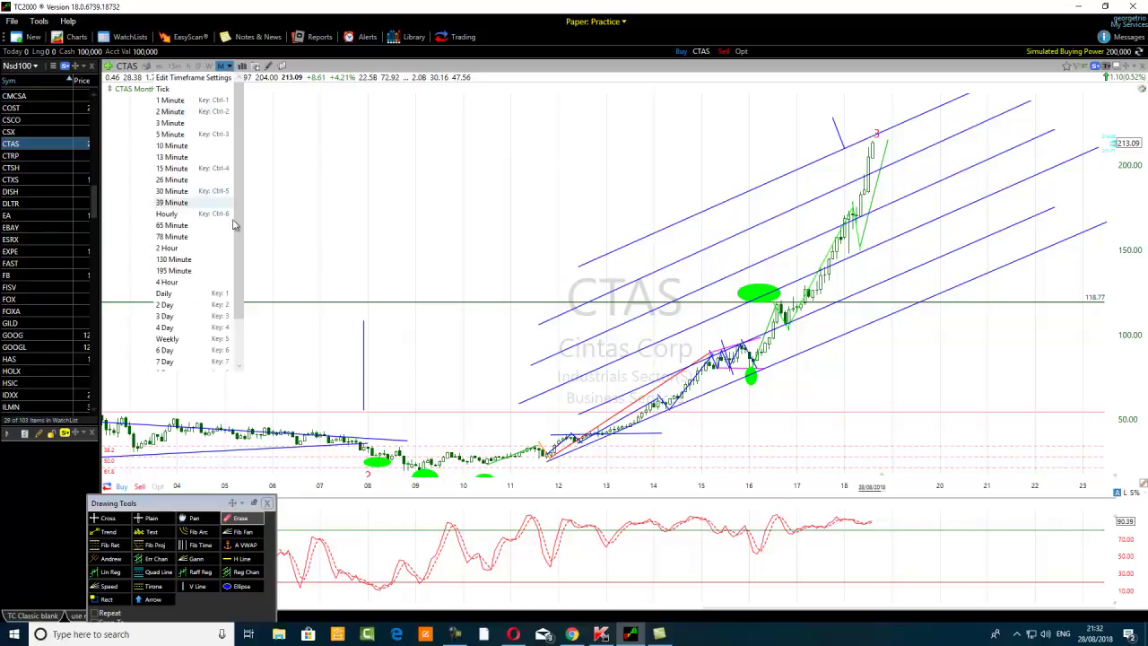
pyautogui.scroll(-2, 240, 359)
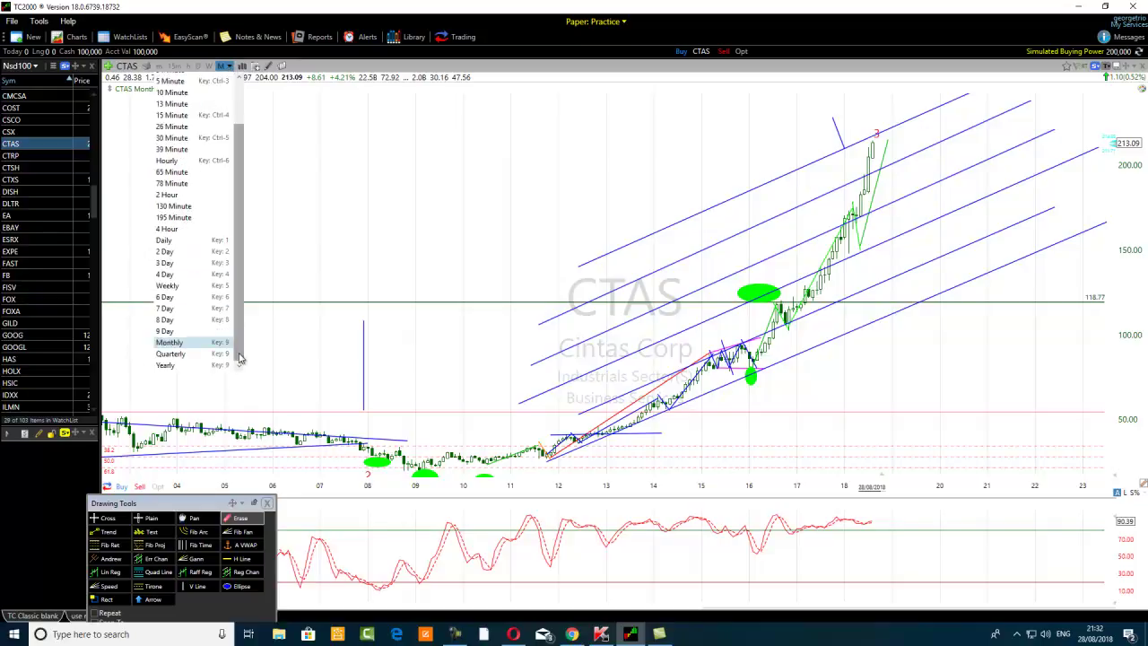
pyautogui.click(190, 364)
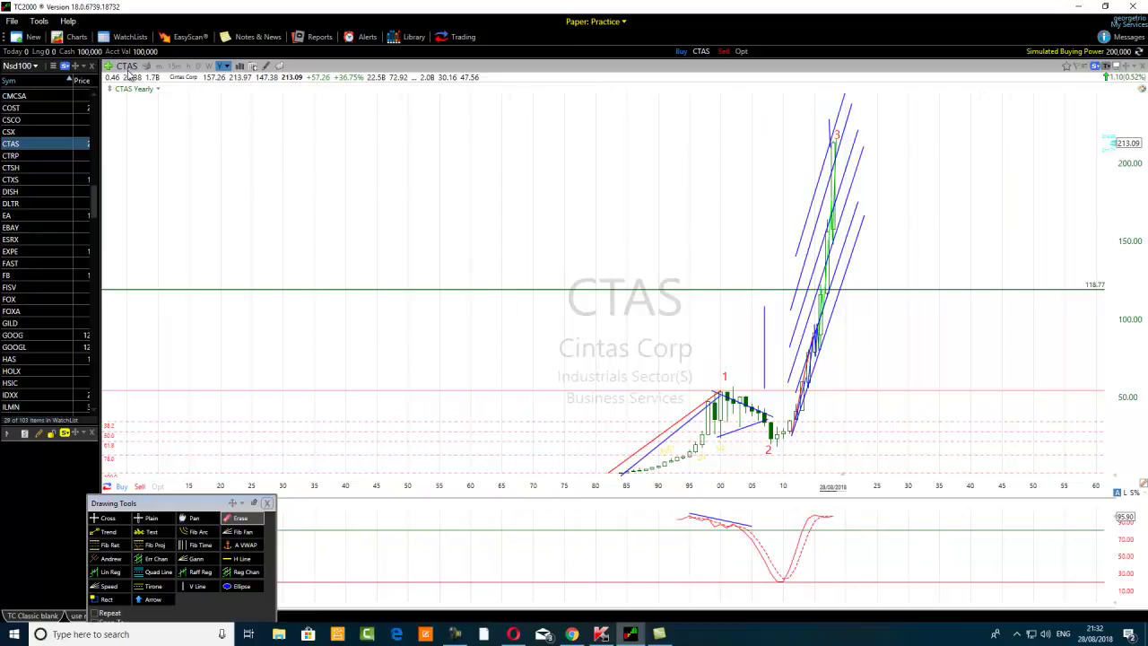
pyautogui.scroll(3, 789, 439)
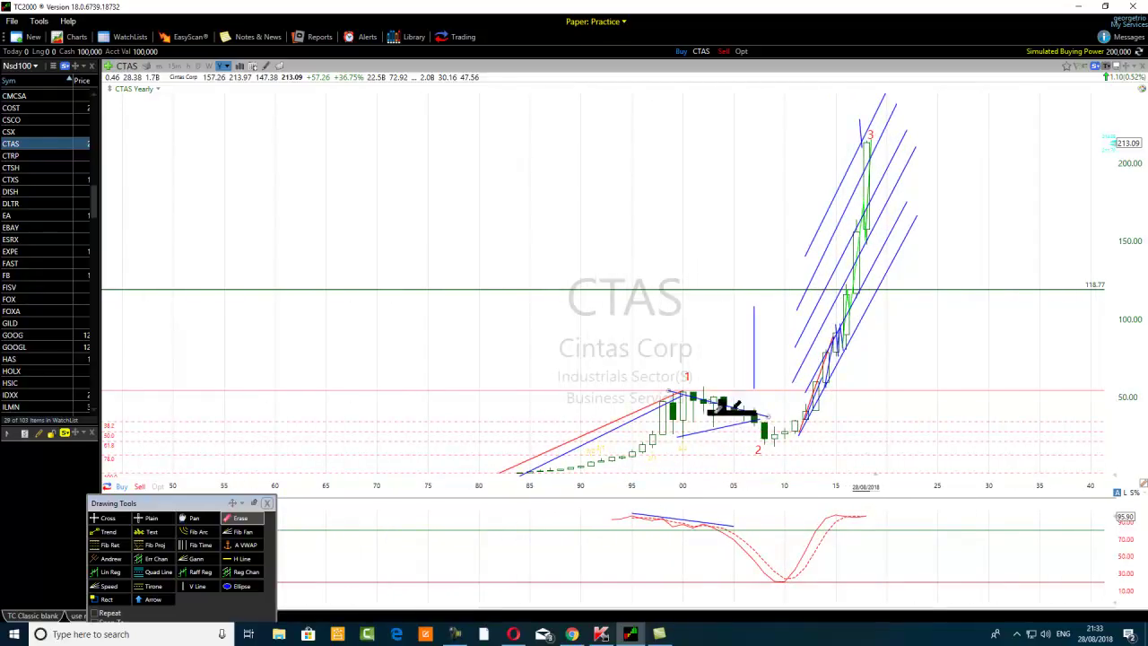
pyautogui.scroll(2, 645, 444)
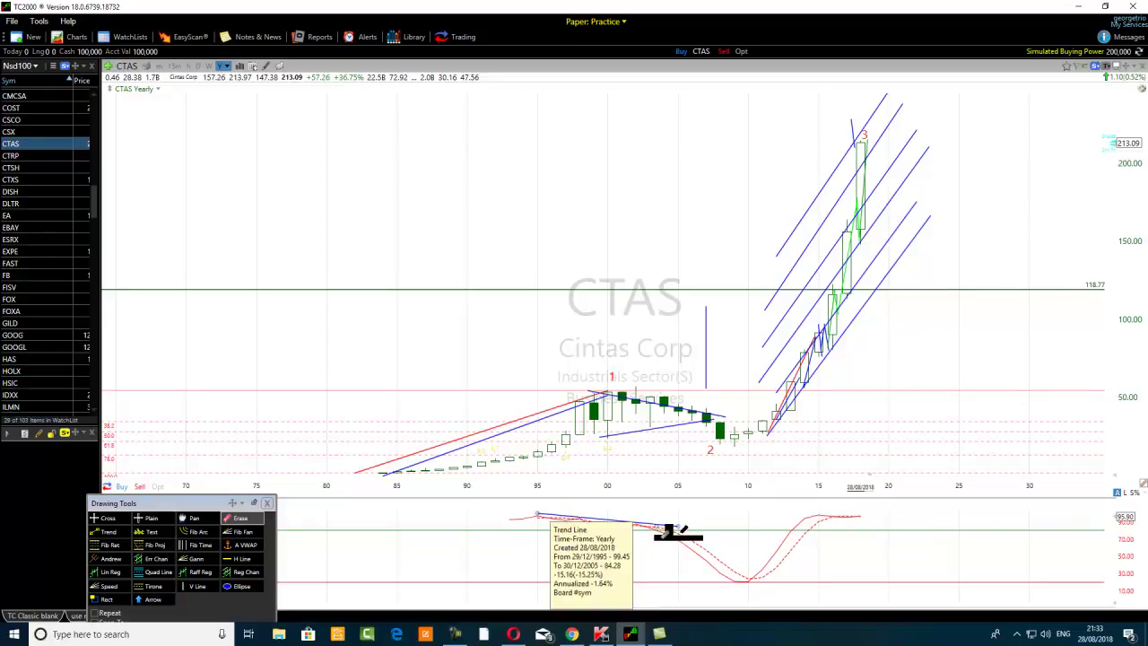
# Switch the CTAS chart to the Monthly timeframe and examine the rise from wave 2 to wave 3 against the parallel channel lines
pyautogui.click(229, 67)
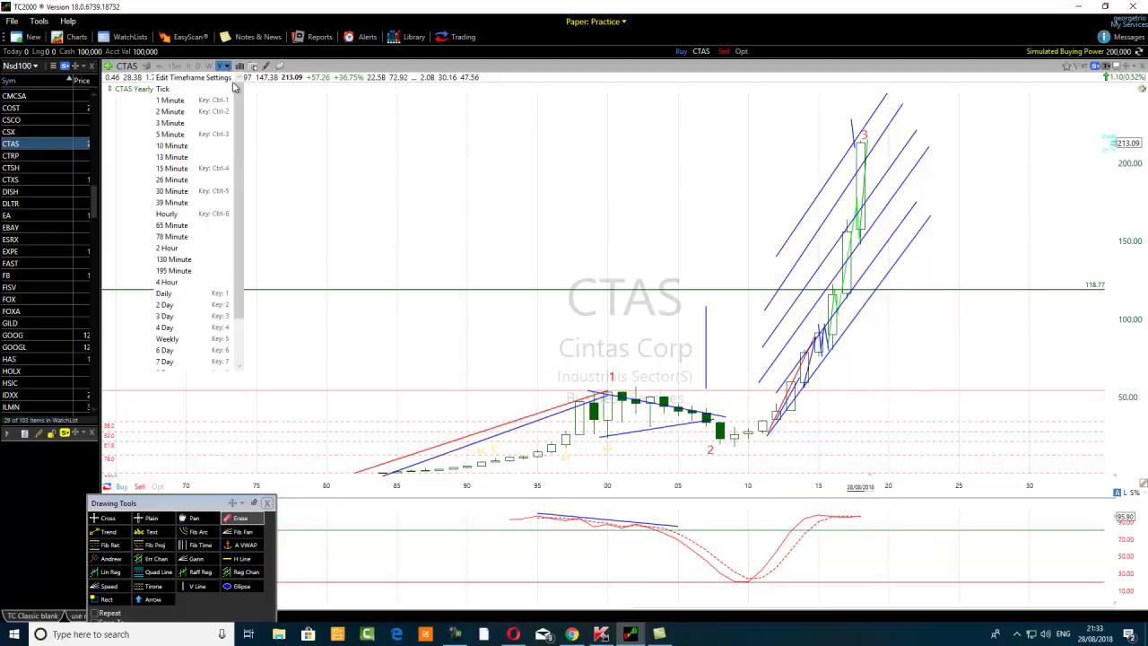
pyautogui.scroll(-2, 240, 349)
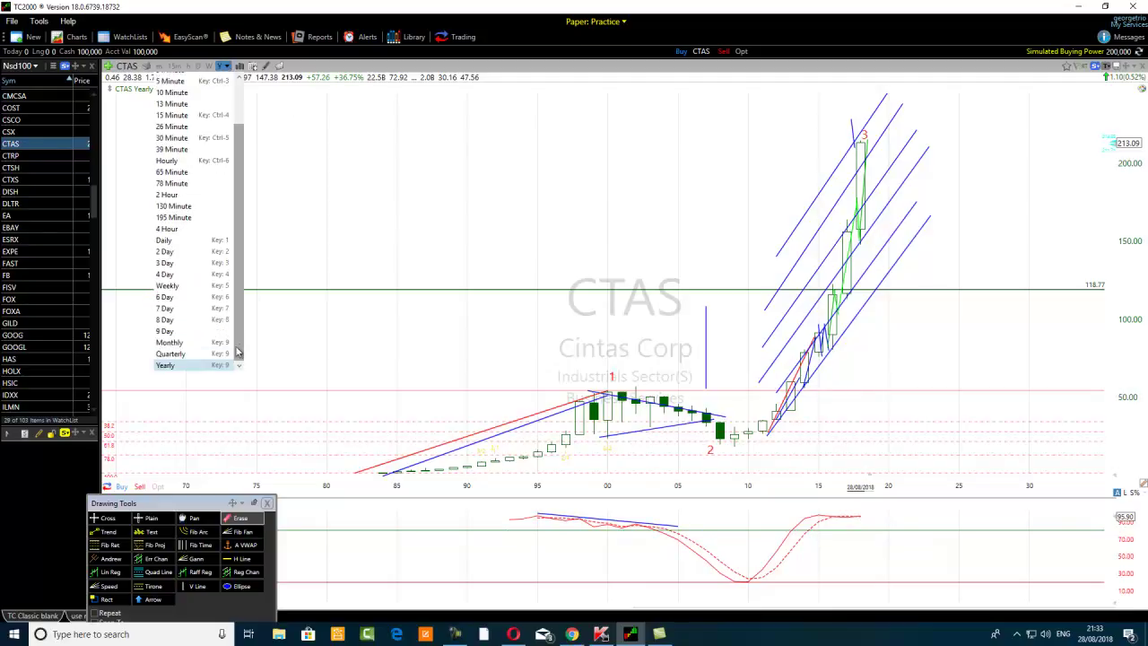
pyautogui.click(189, 342)
pyautogui.scroll(-2, 323, 475)
pyautogui.scroll(-2, 529, 597)
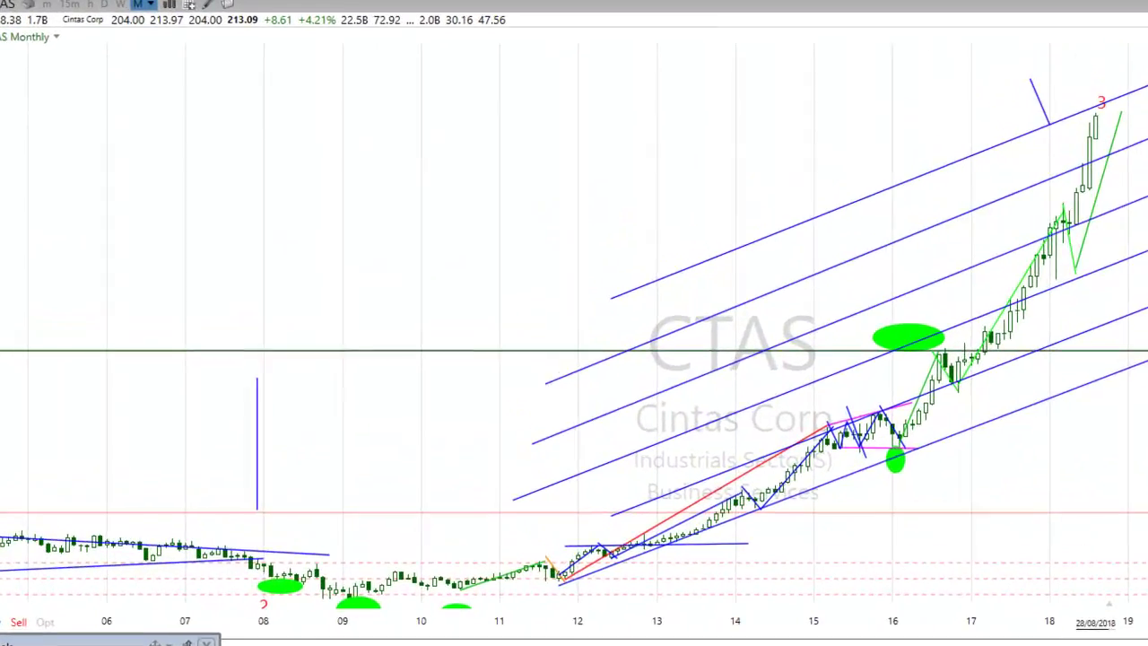
# Return the CTAS chart to the Yearly timeframe and examine the wave 1 high, wave 3 and the oscillator below
pyautogui.click(148, 4)
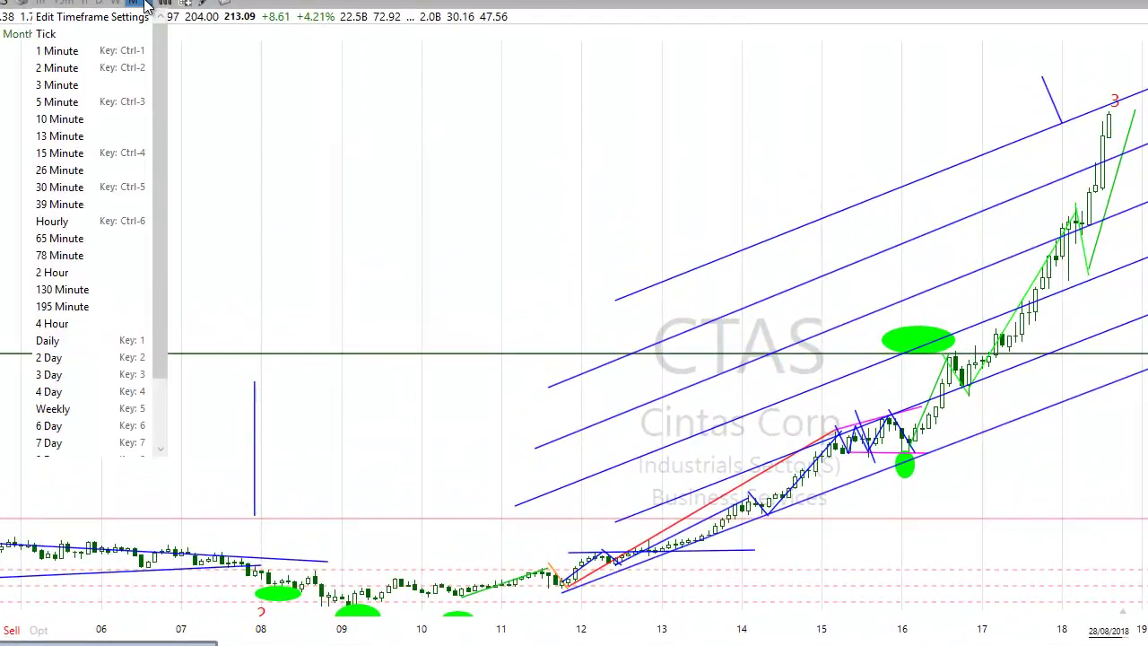
pyautogui.scroll(-2, 165, 430)
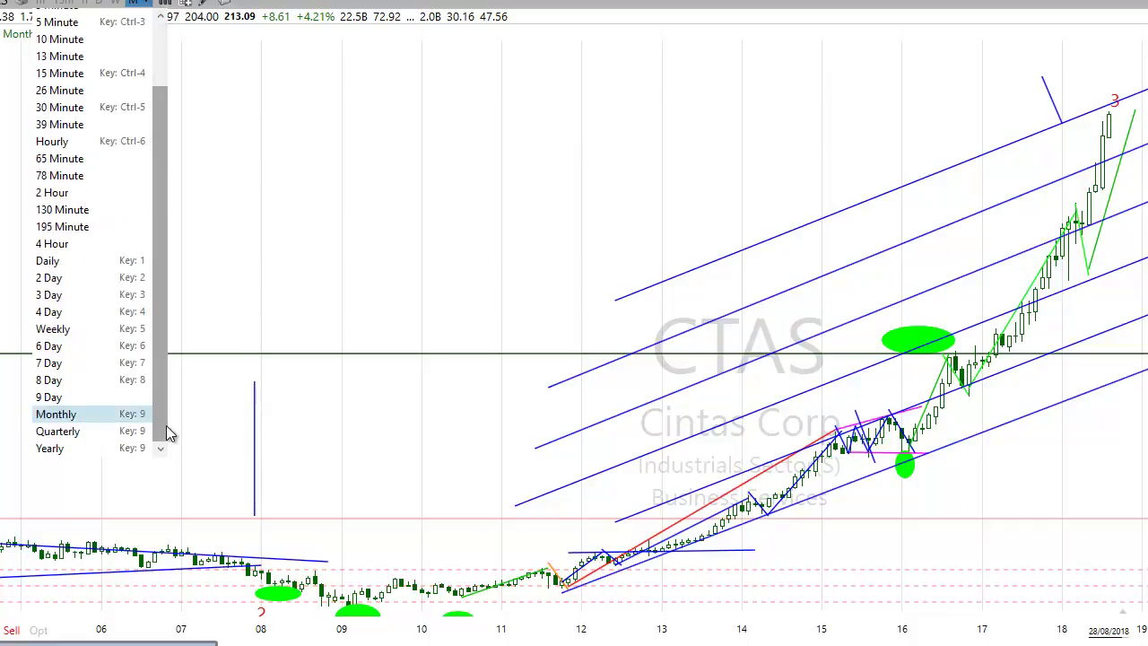
pyautogui.click(57, 449)
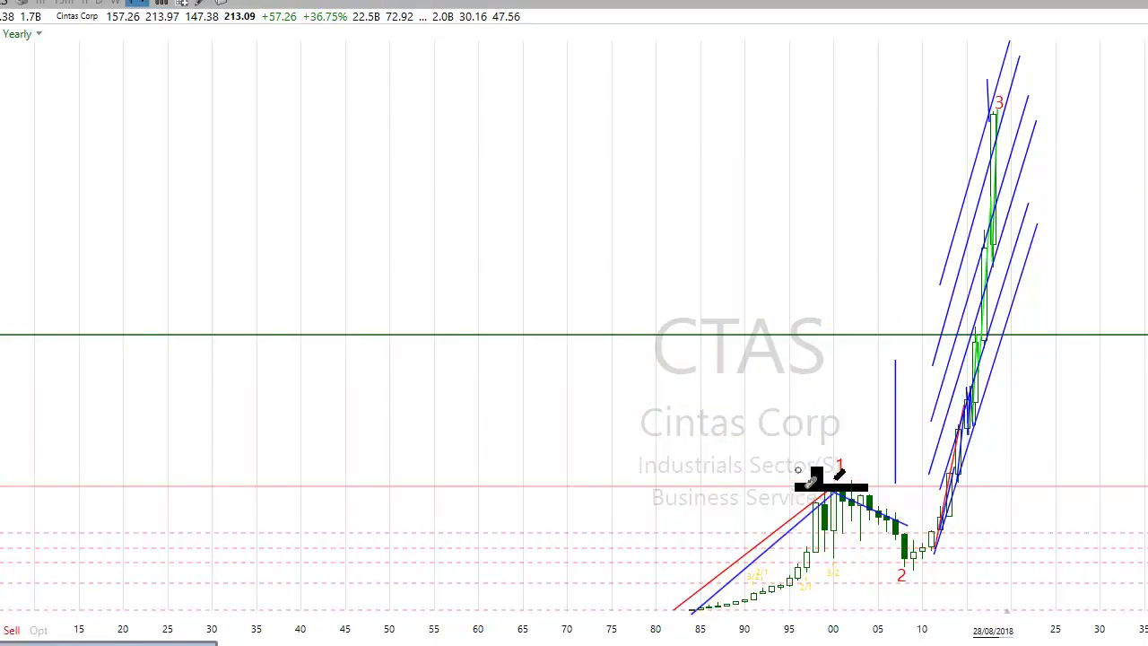
pyautogui.click(837, 466)
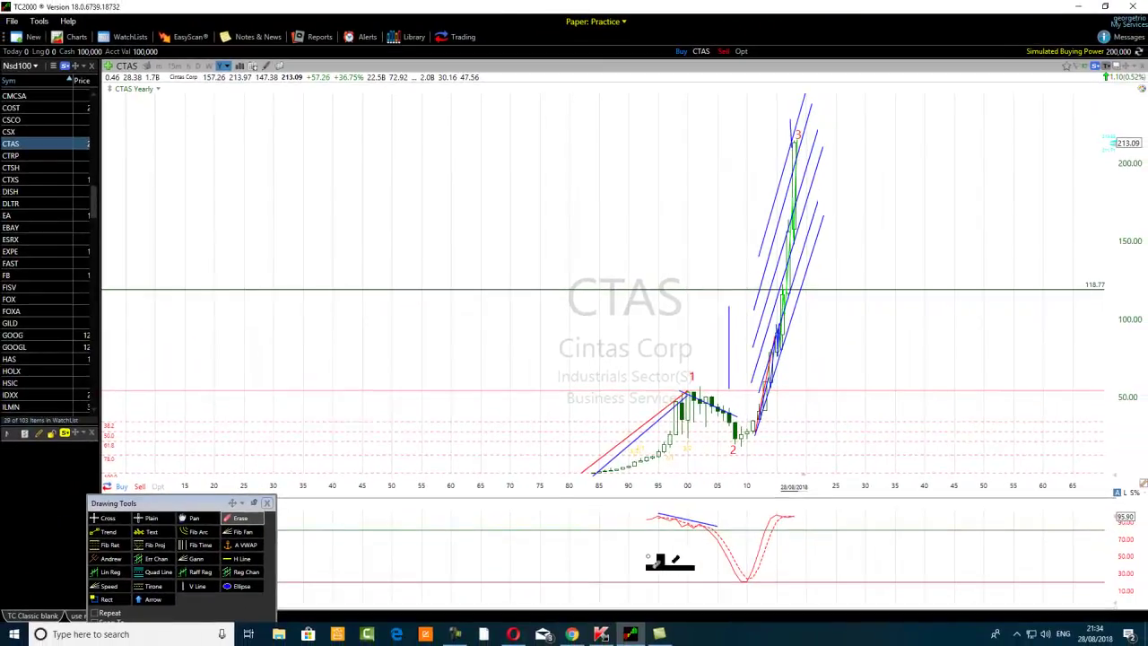
pyautogui.scroll(3, 665, 562)
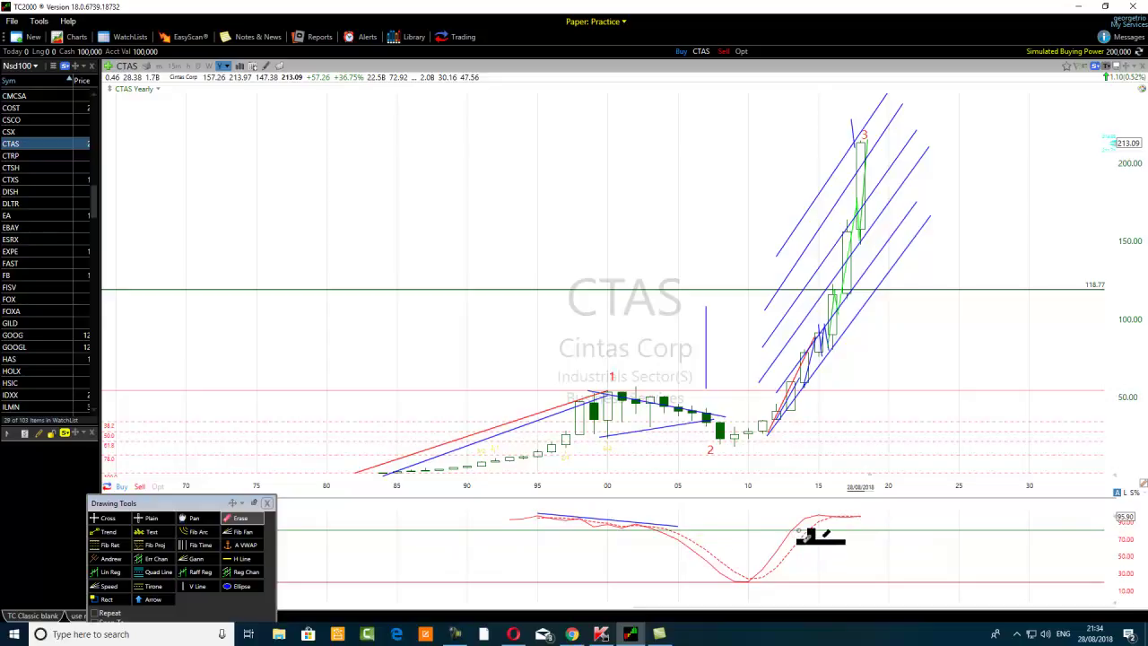
pyautogui.moveTo(513, 633)
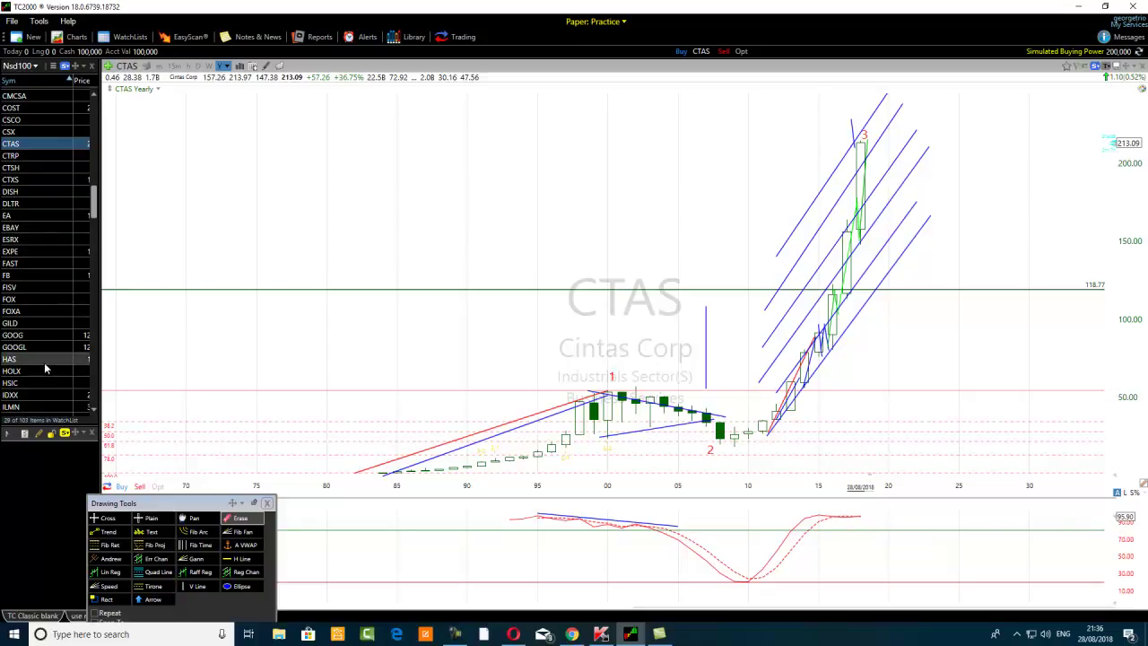
# Browse the Nsd100 watchlist and view the yearly charts of MSFT, MDLZ and MCHP
pyautogui.scroll(-6, 43, 360)
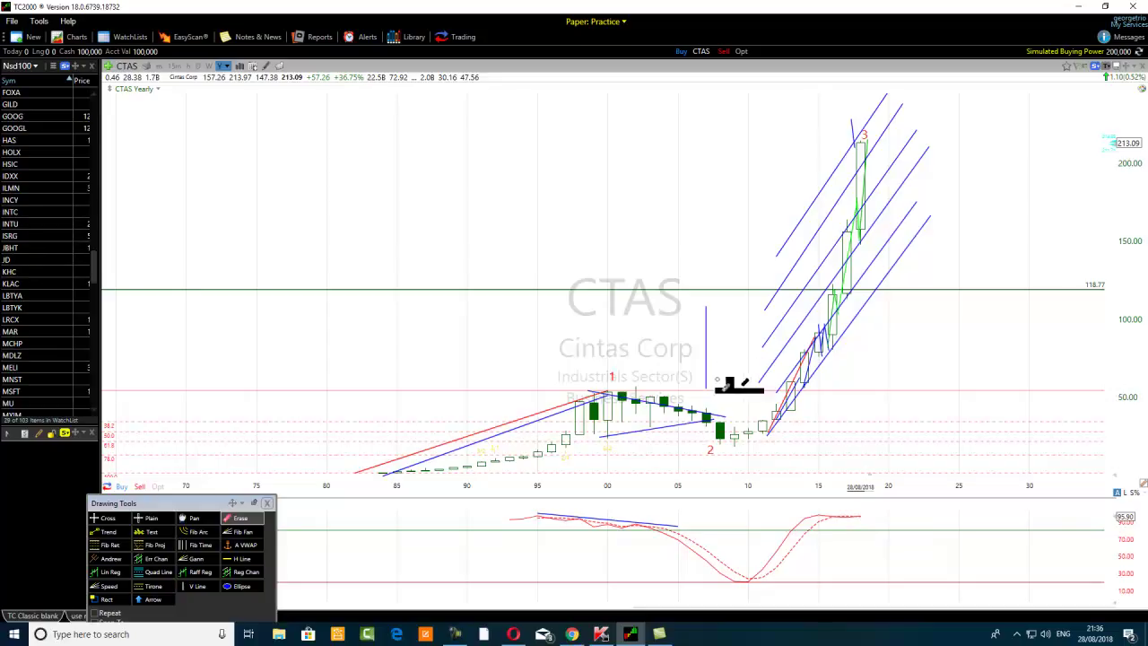
pyautogui.scroll(2, 677, 448)
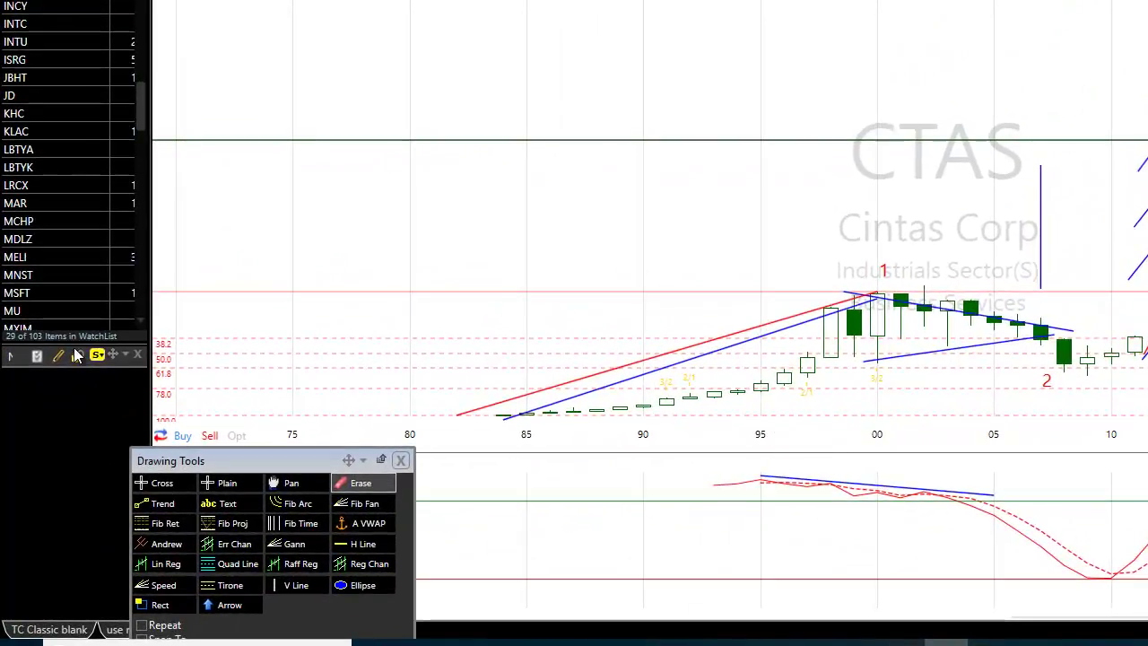
pyautogui.click(44, 292)
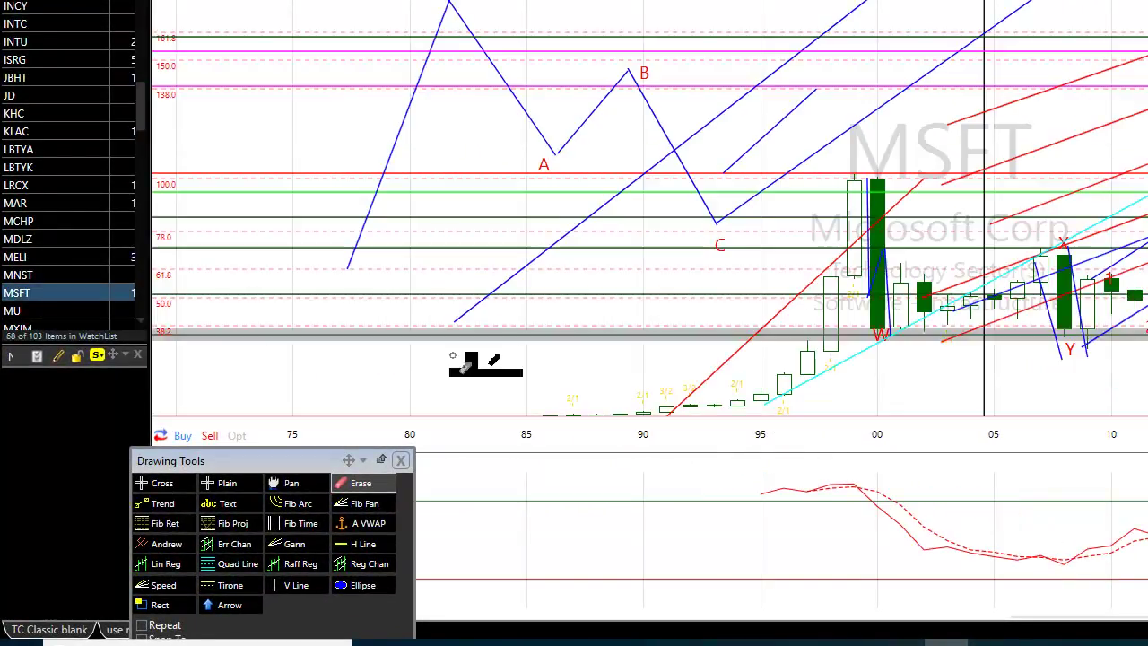
pyautogui.click(44, 235)
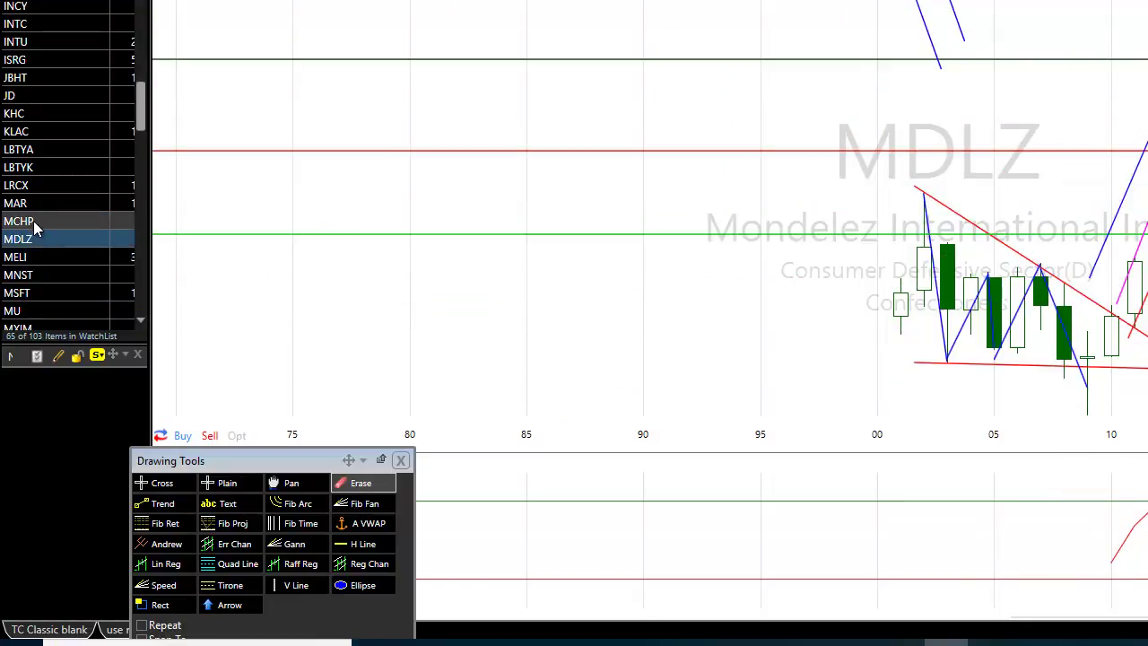
pyautogui.click(33, 221)
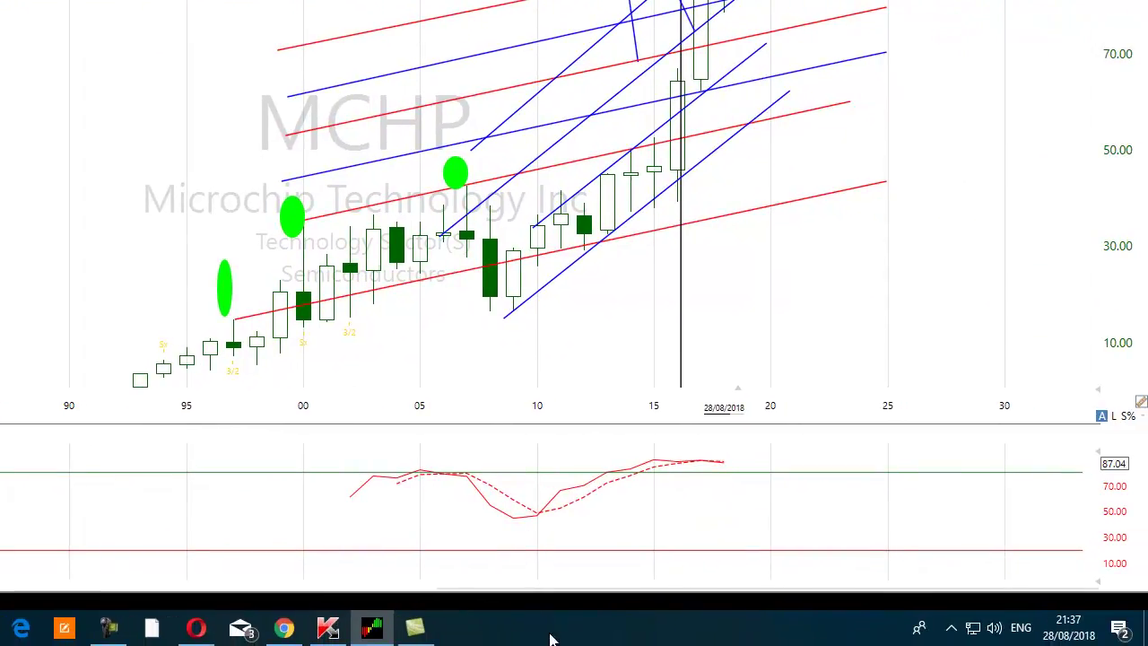
pyautogui.click(111, 633)
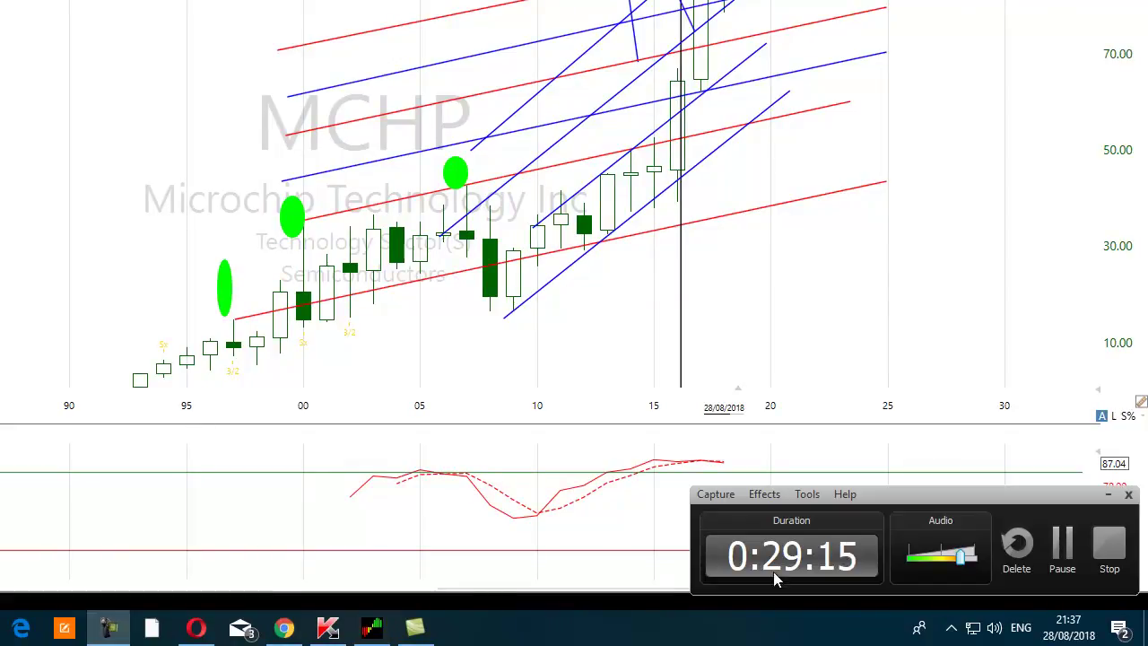